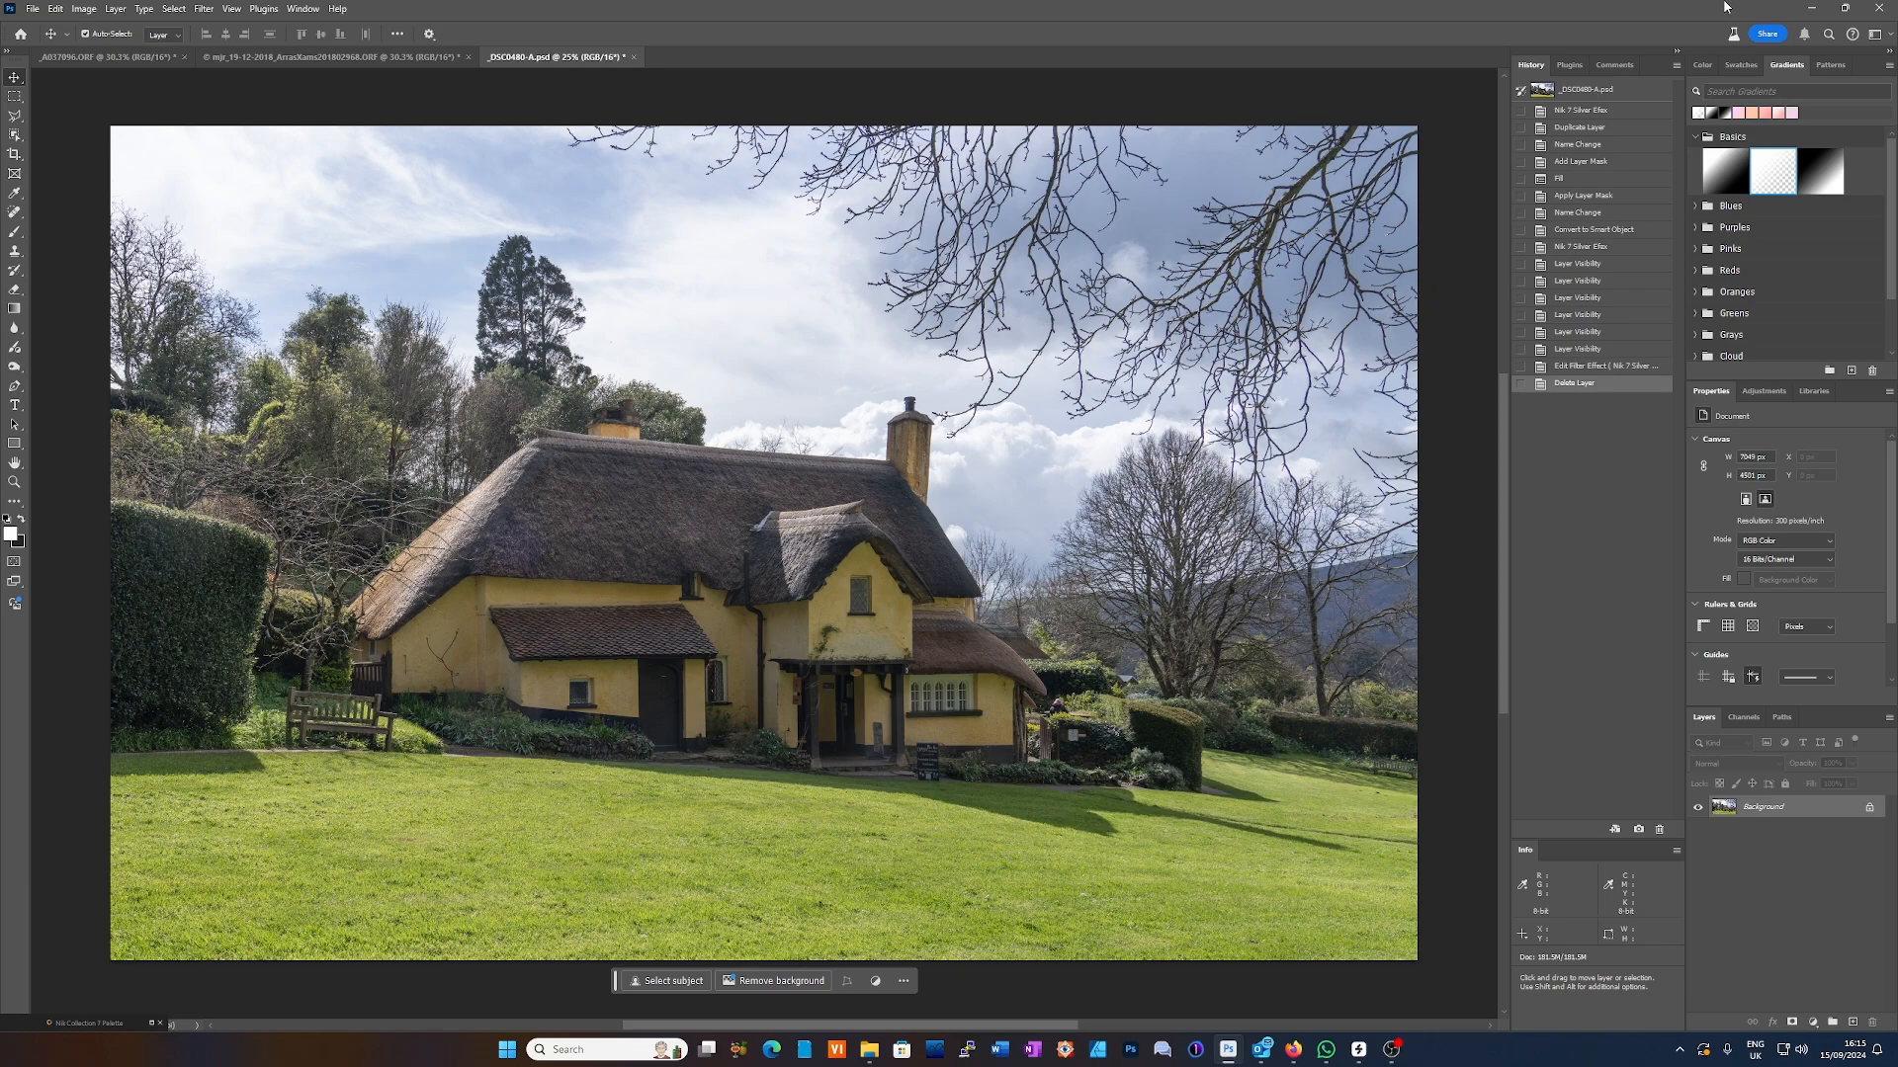
# - Clear the document's edit history and open a Black & White adjustment on the cottage photo, keeping its dialog clear of the image
pyautogui.rightClick(1591, 93)
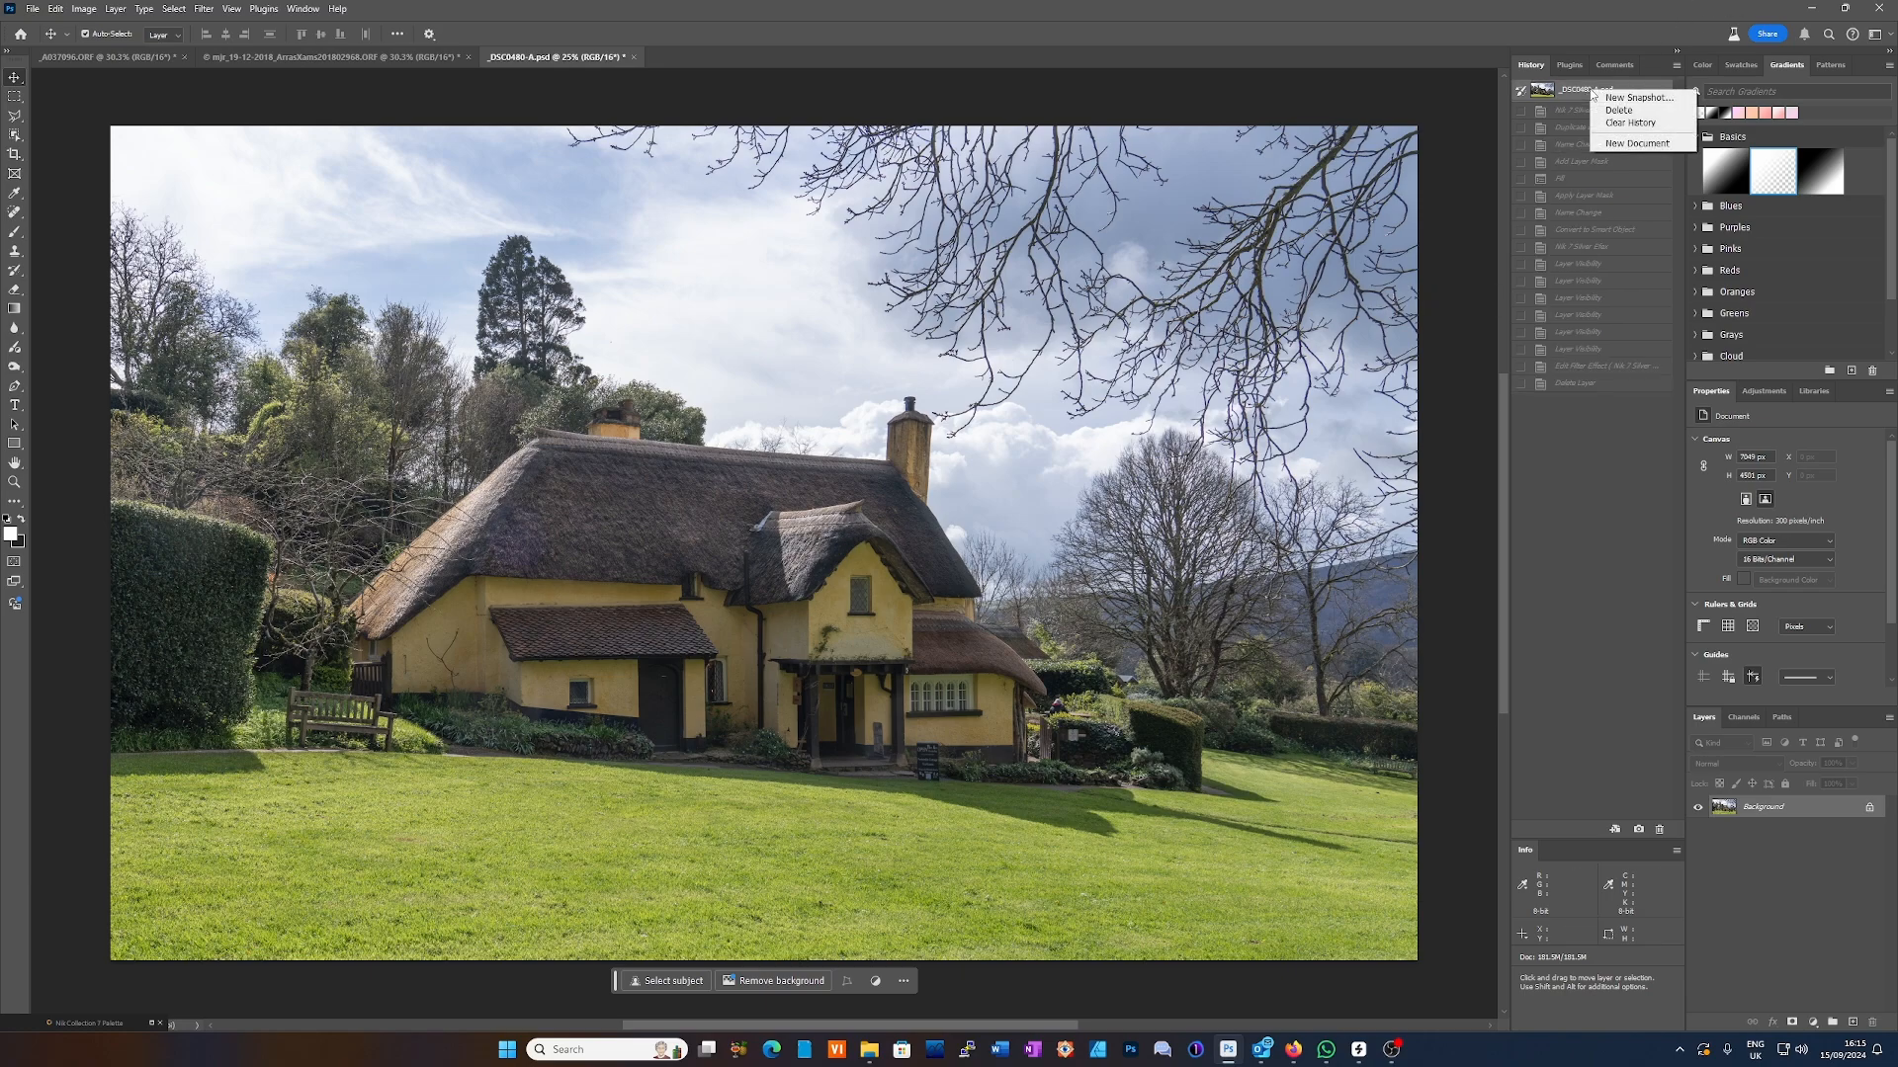
pyautogui.click(1630, 124)
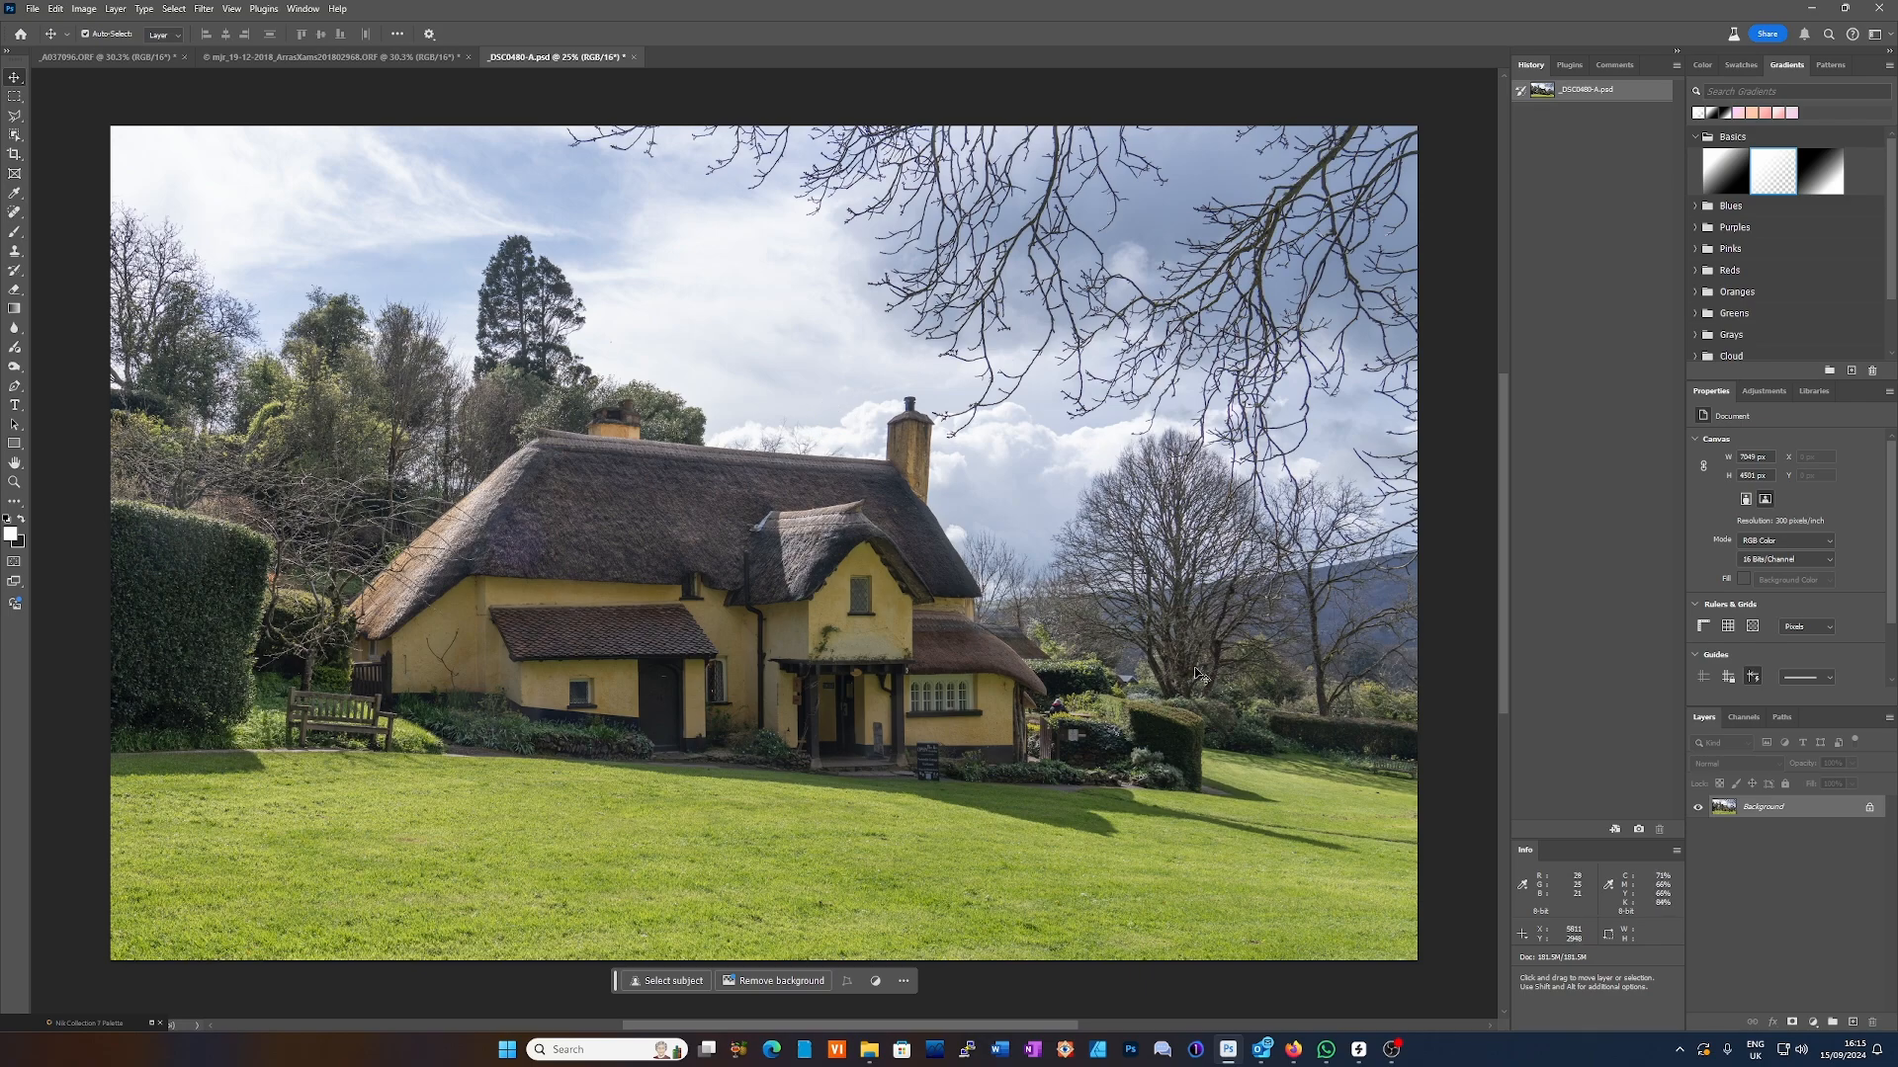
pyautogui.click(85, 12)
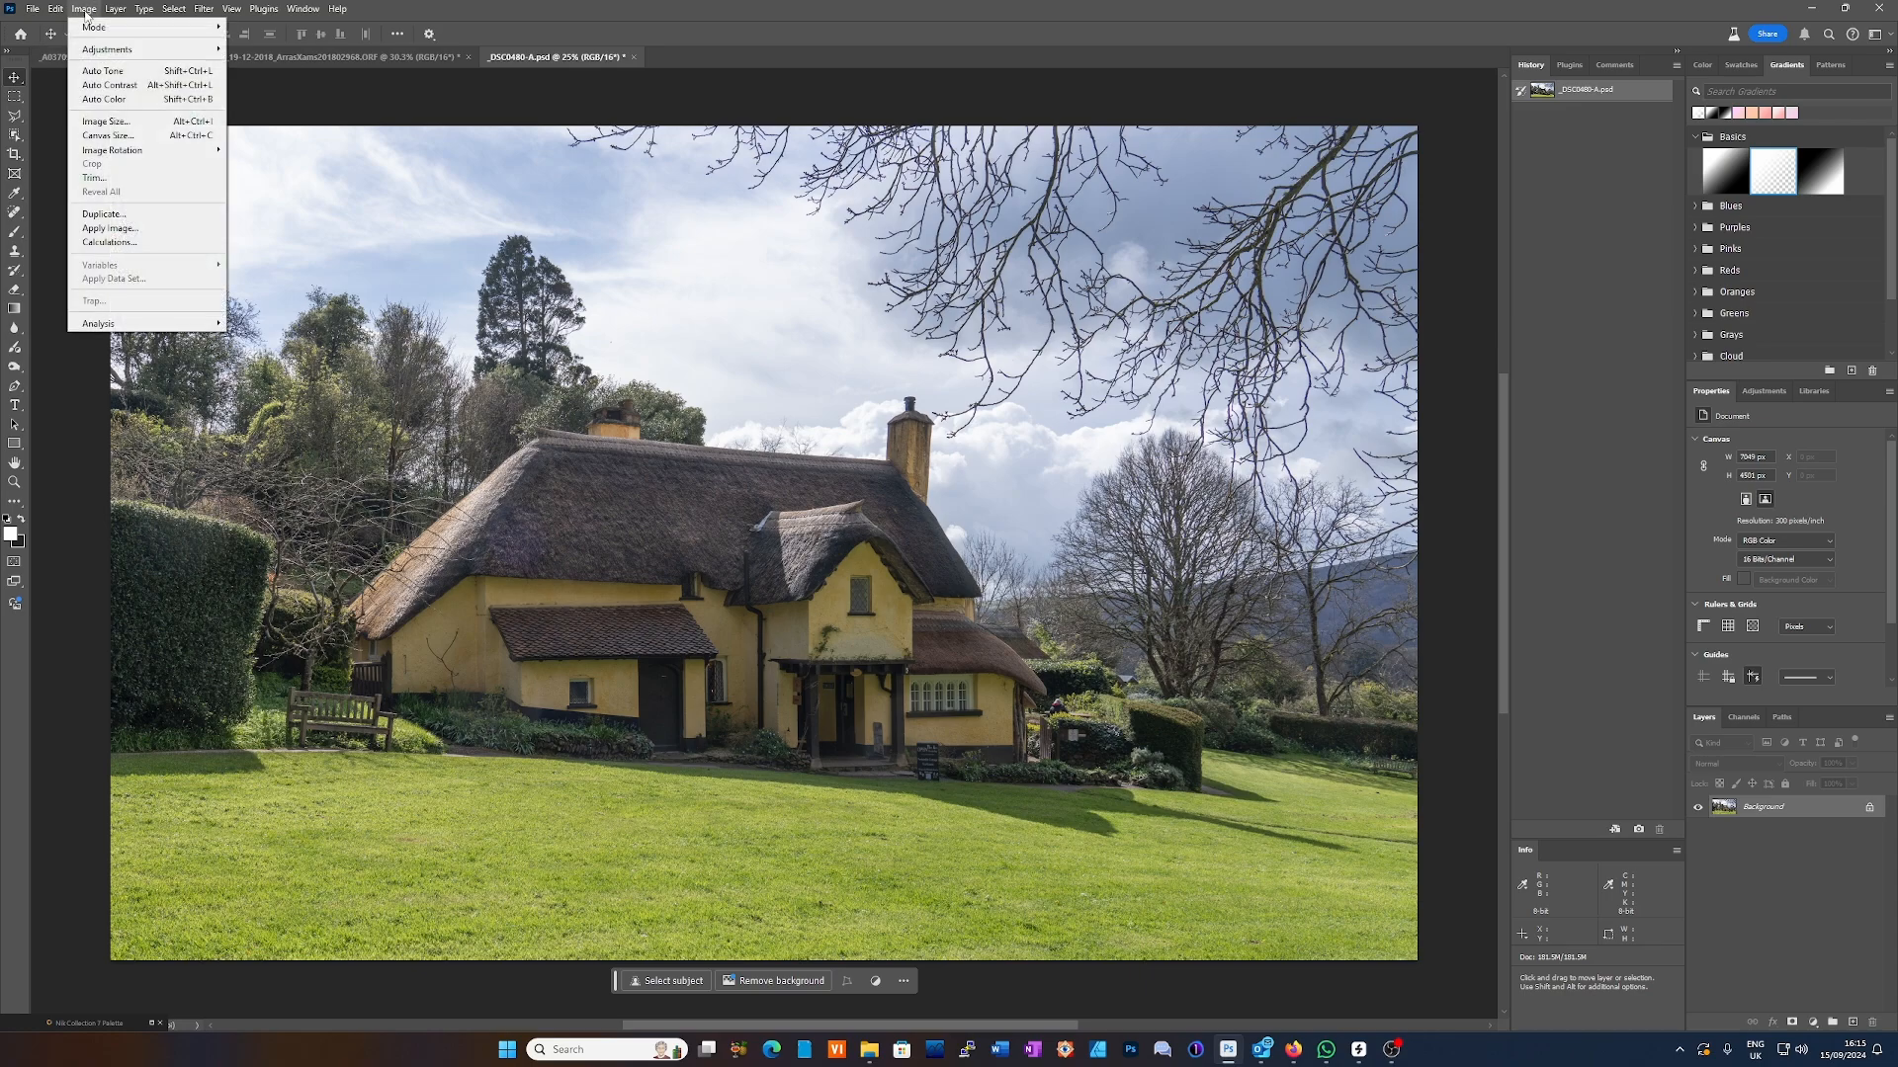
pyautogui.moveTo(114, 52)
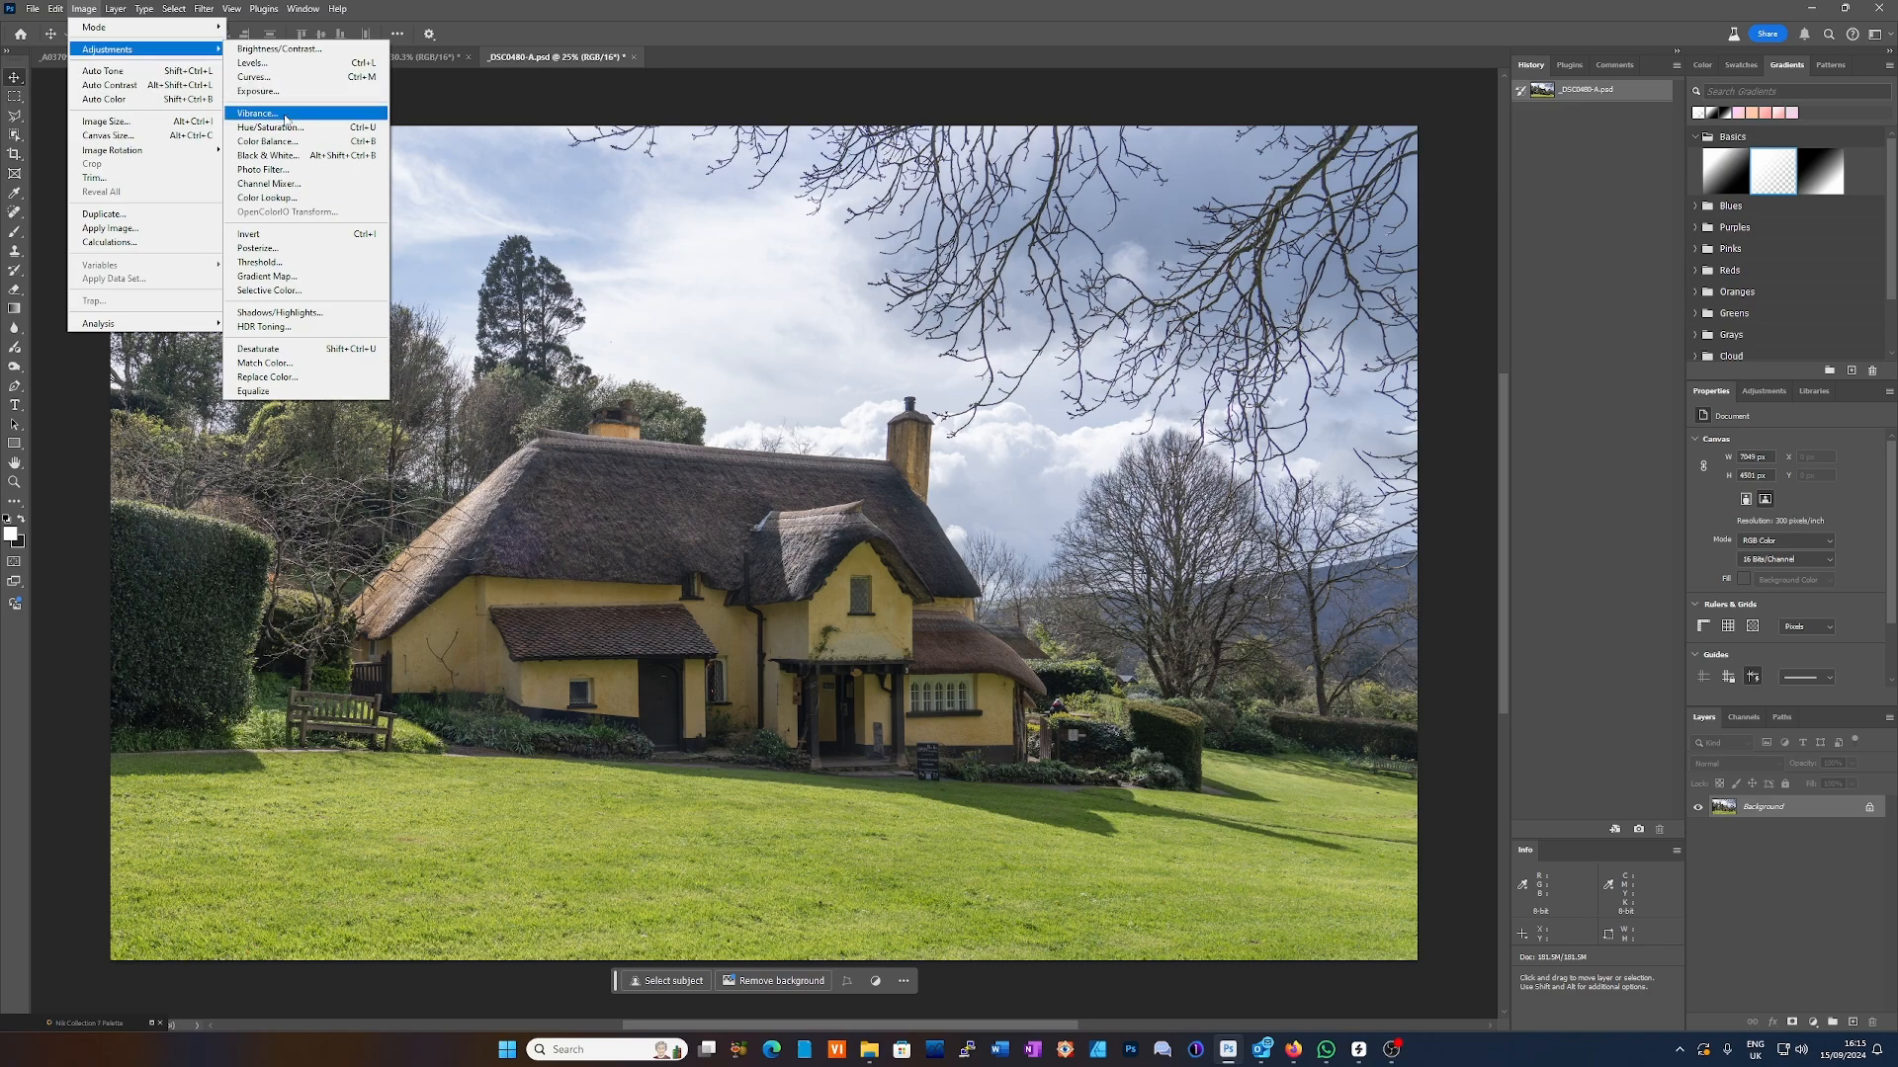
pyautogui.click(267, 155)
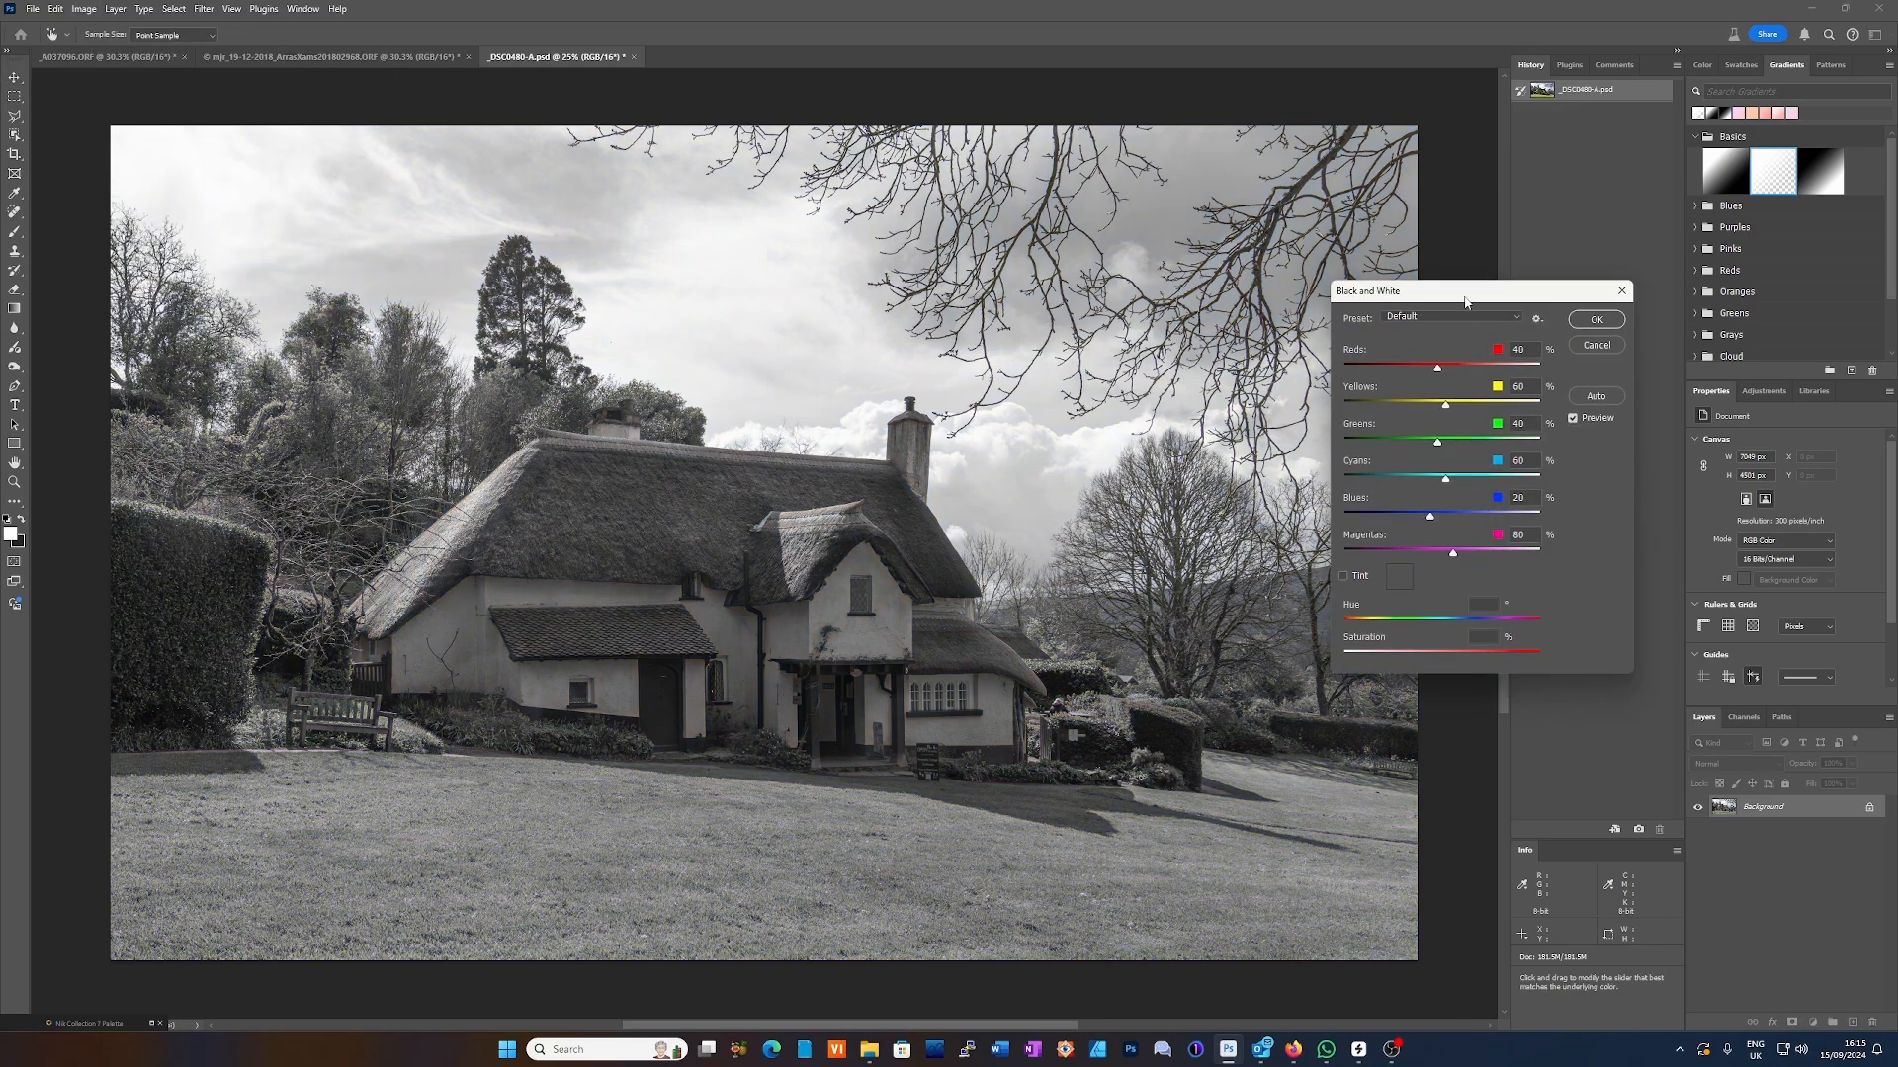
pyautogui.moveTo(1463, 296)
pyautogui.mouseDown()
pyautogui.moveTo(1484, 310)
pyautogui.moveTo(1487, 290)
pyautogui.mouseUp()
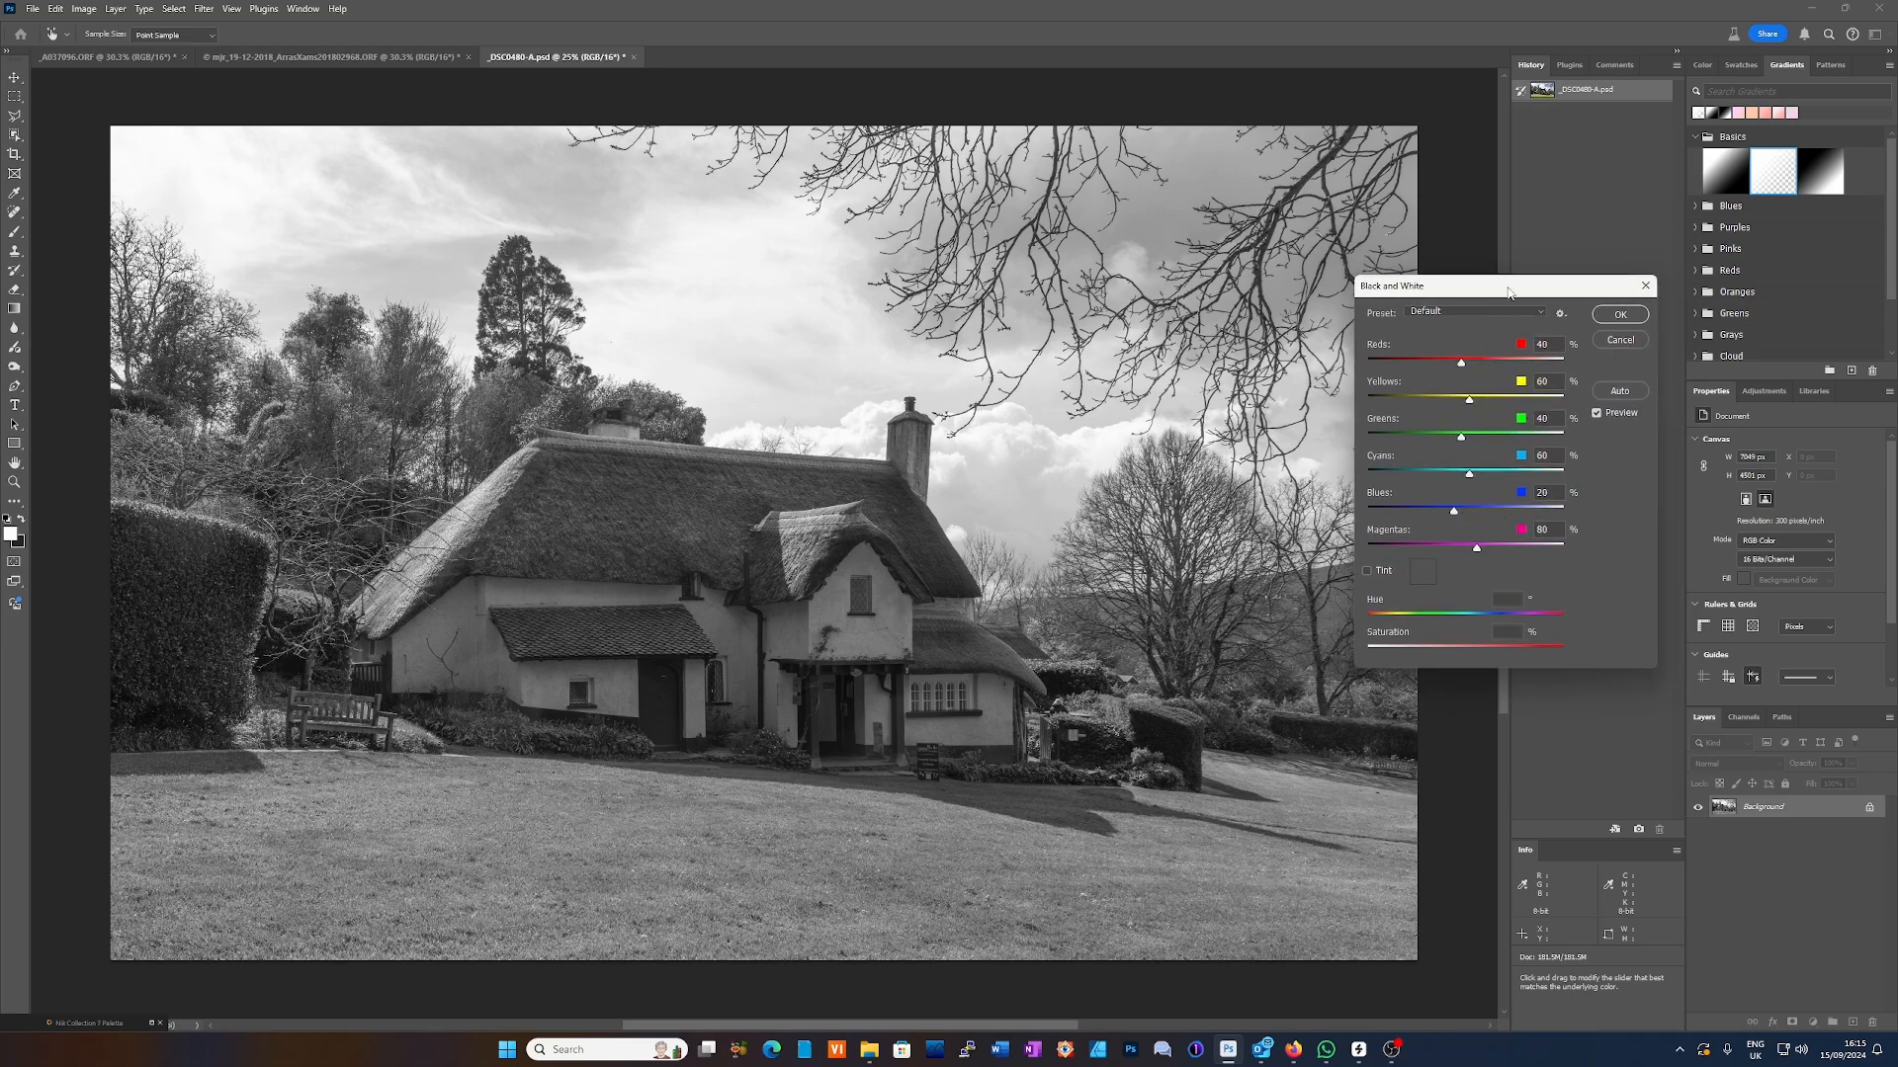
pyautogui.moveTo(1509, 293); pyautogui.dragTo(1597, 282)
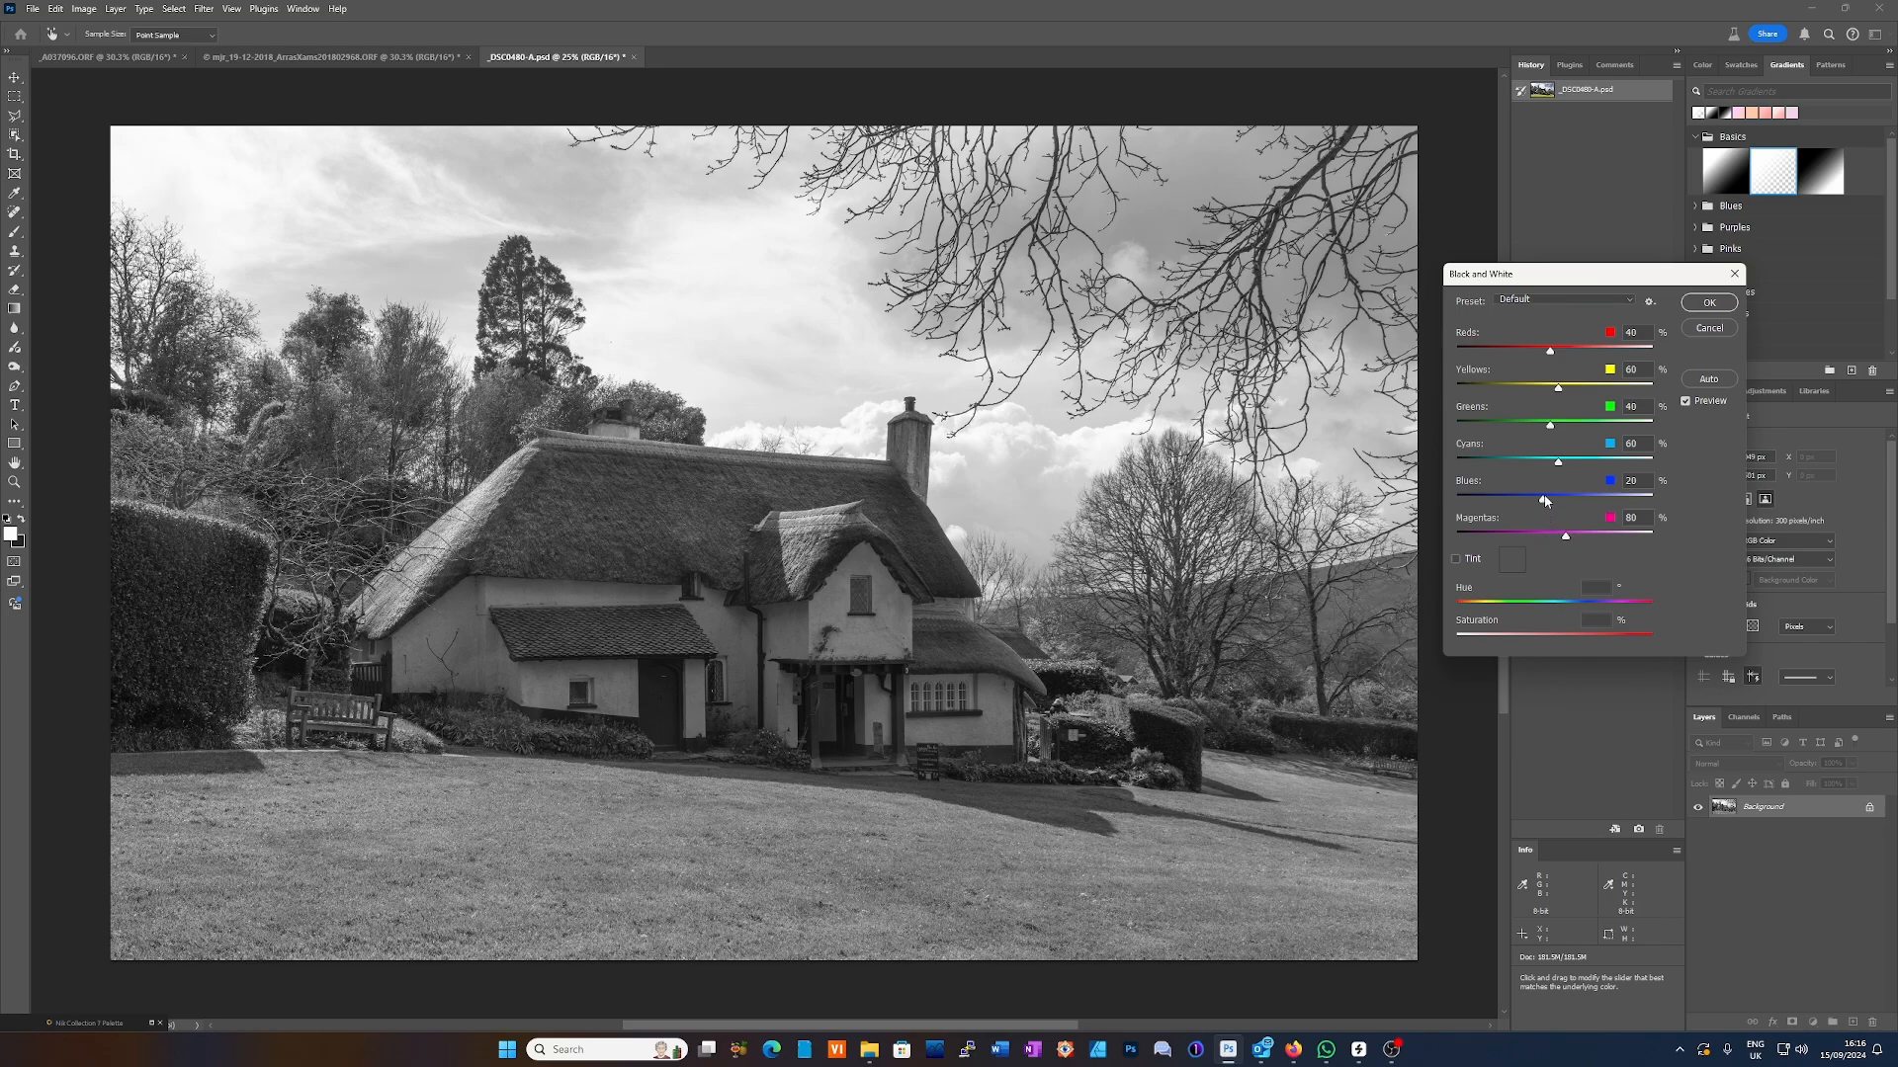
# - Lower the Blues value to about -68% in the Black & White adjustment to darken the sky
pyautogui.moveTo(1544, 503)
pyautogui.mouseDown()
pyautogui.moveTo(1485, 503)
pyautogui.moveTo(1506, 507)
pyautogui.mouseUp()
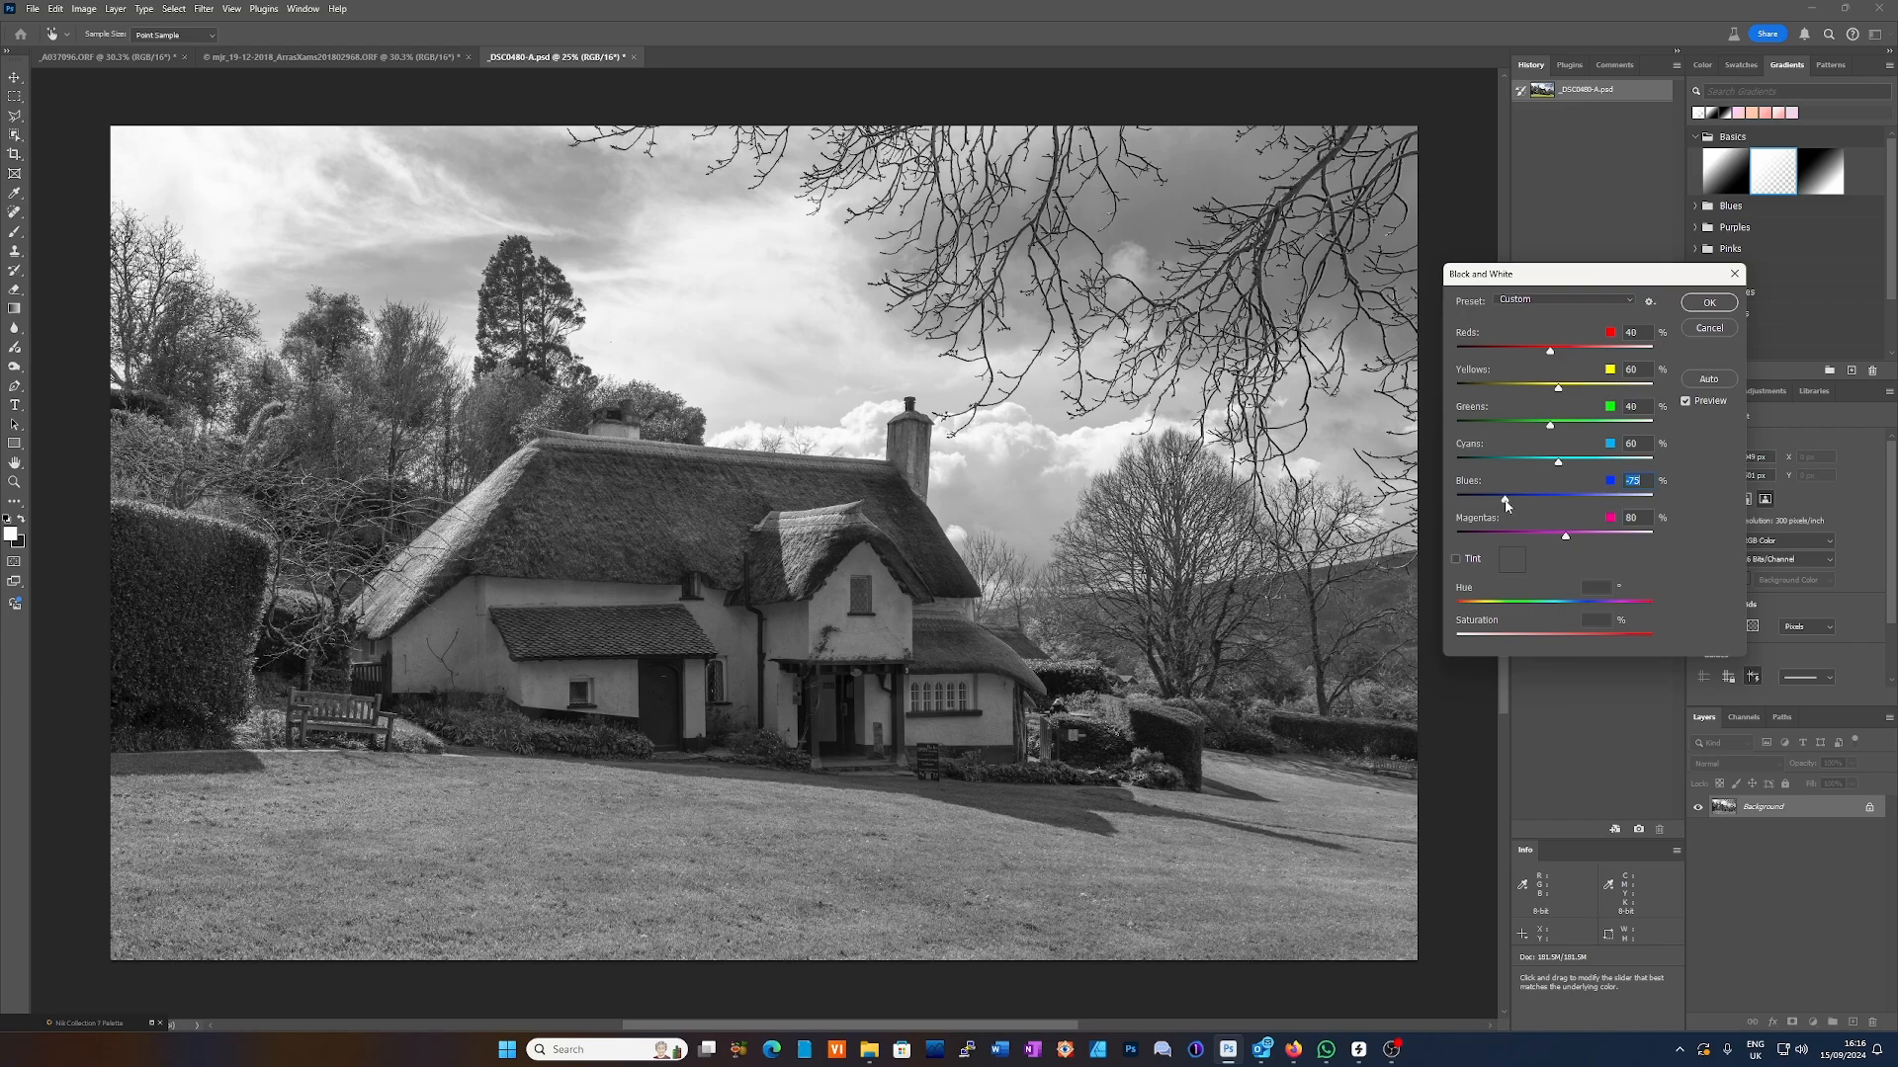
pyautogui.moveTo(1506, 504); pyautogui.dragTo(1509, 500)
pyautogui.click(1508, 501)
# - Try the Yellows at about 94% and 40% on the lawn, and return them to 60%
pyautogui.moveTo(1558, 391)
pyautogui.mouseDown()
pyautogui.moveTo(1538, 392)
pyautogui.moveTo(1593, 392)
pyautogui.moveTo(1548, 391)
pyautogui.moveTo(1575, 395)
pyautogui.mouseUp()
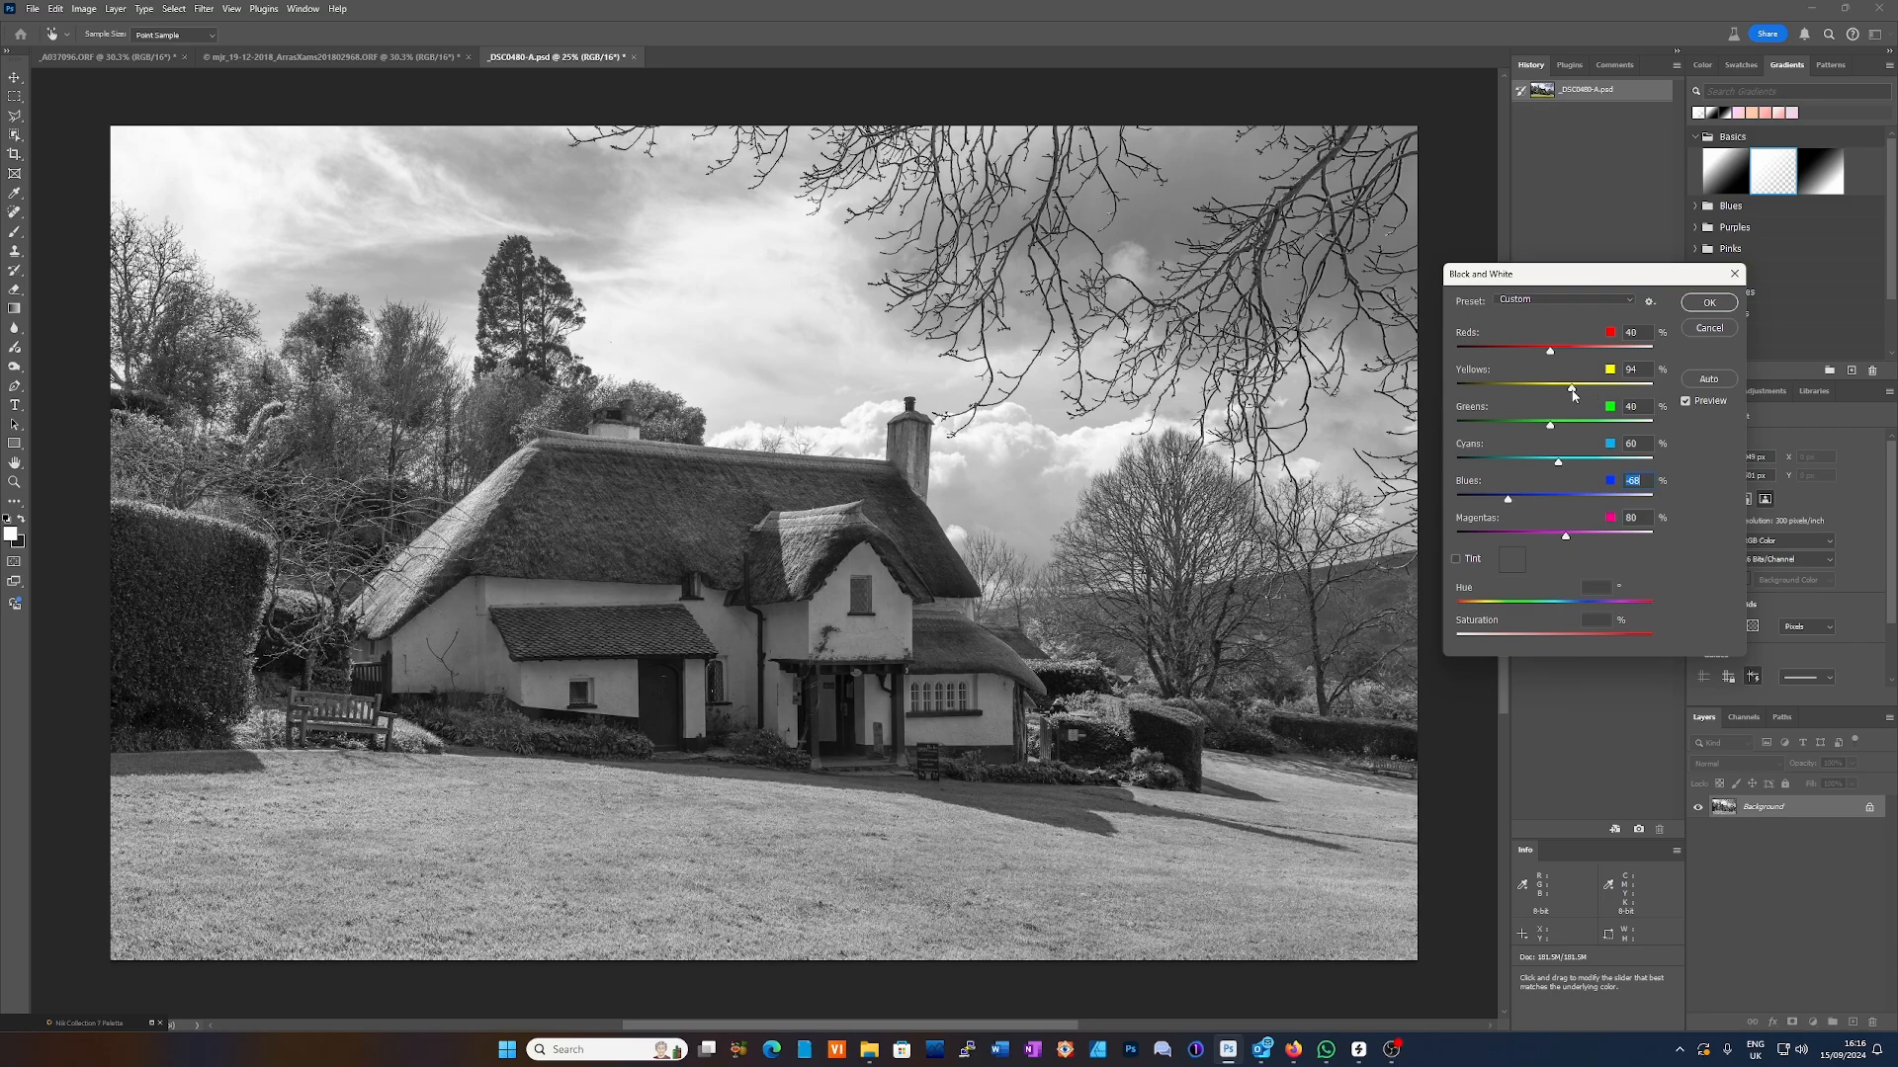
pyautogui.moveTo(1574, 395); pyautogui.dragTo(1533, 430)
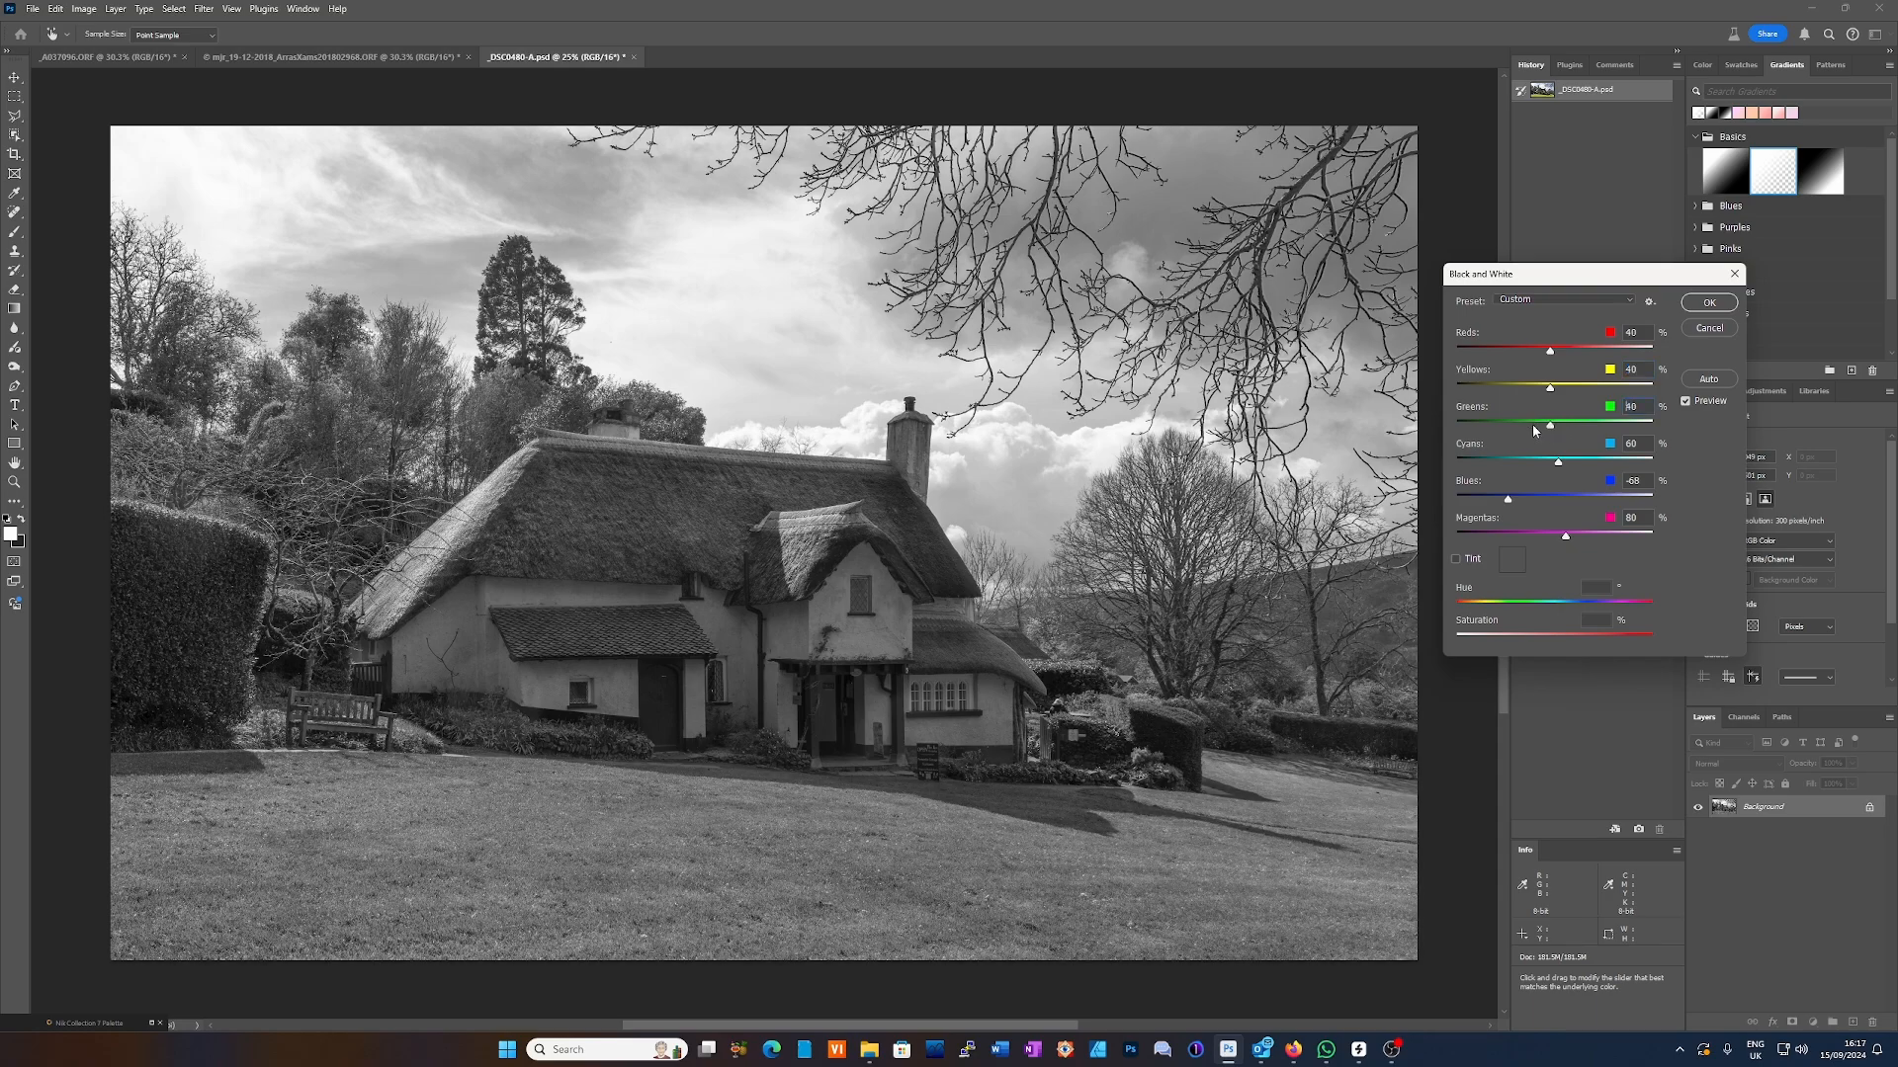
pyautogui.hotkey('ctrl', 'z')
pyautogui.click(1551, 389)
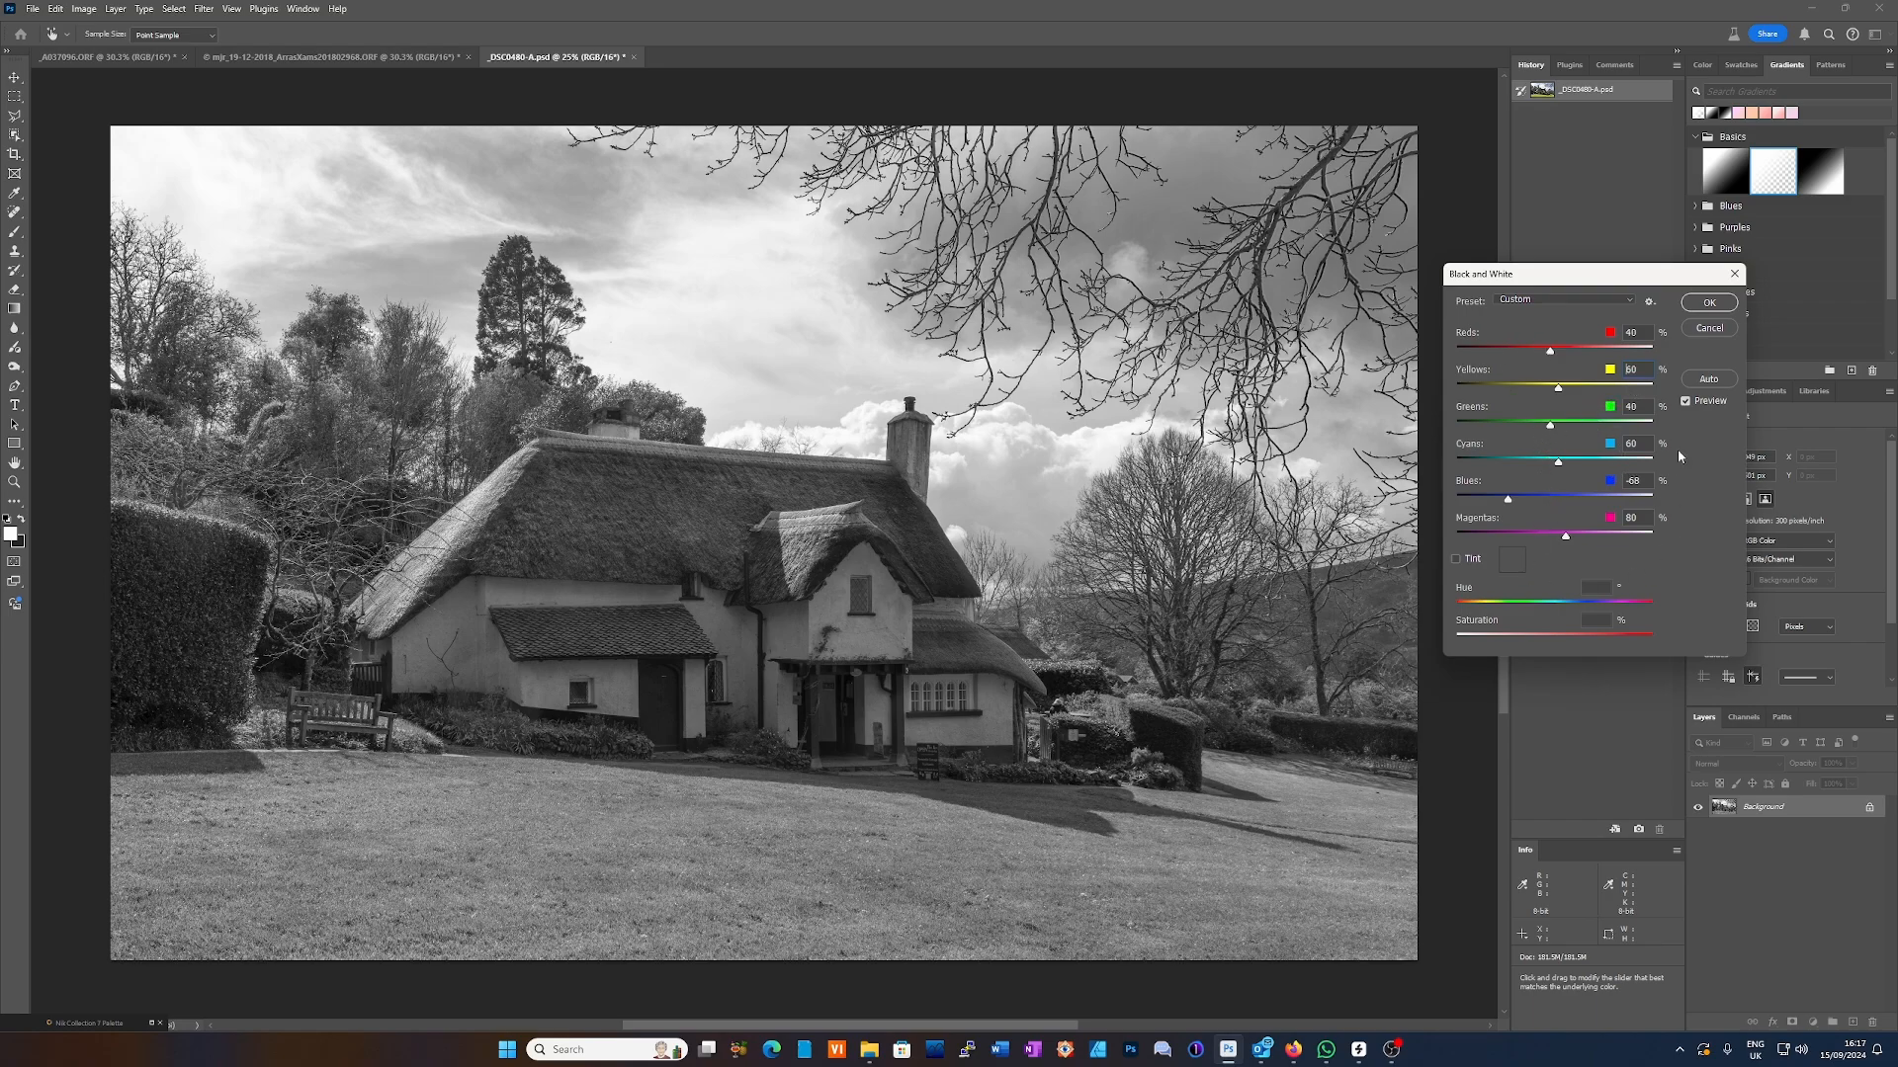
# - Try the Default, Maximum Black, Maximum White, Yellow Filter and Red Filter presets of the Black & White adjustment
pyautogui.click(1631, 300)
pyautogui.click(1538, 316)
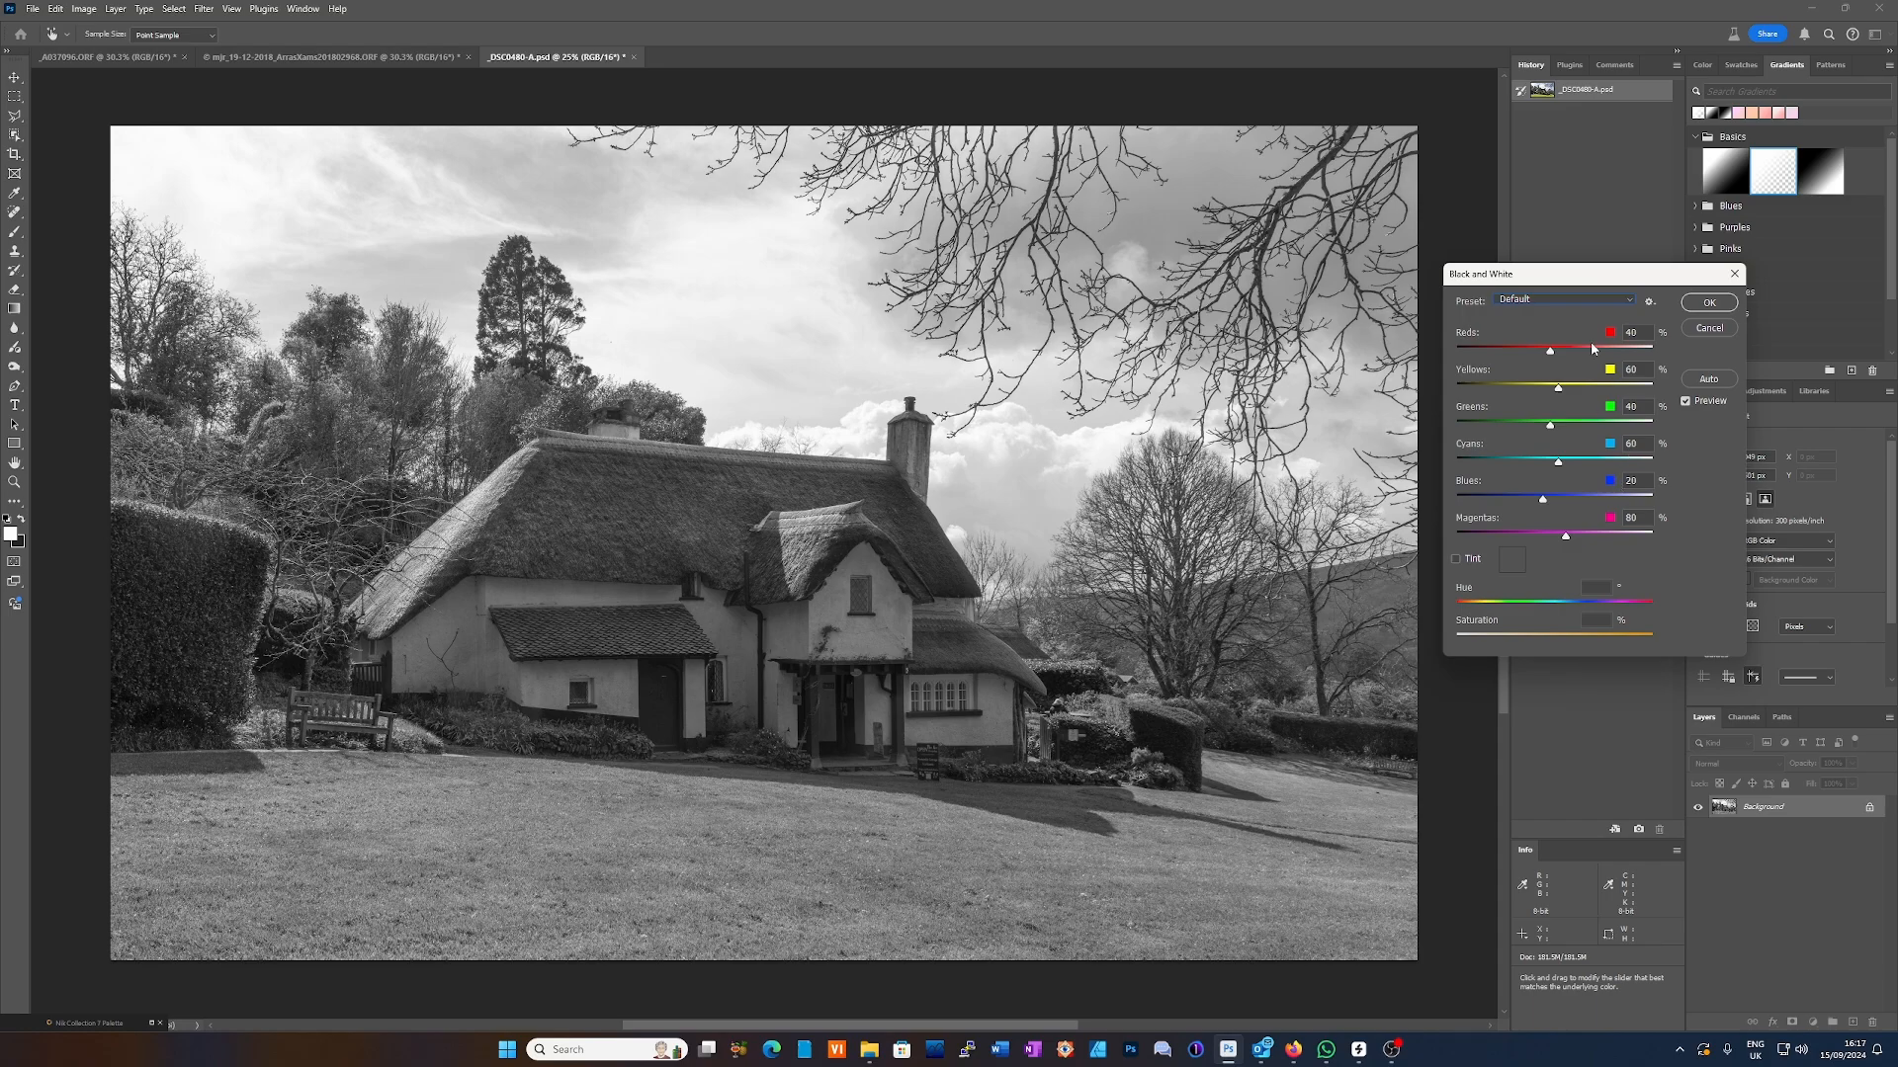
pyautogui.click(1632, 301)
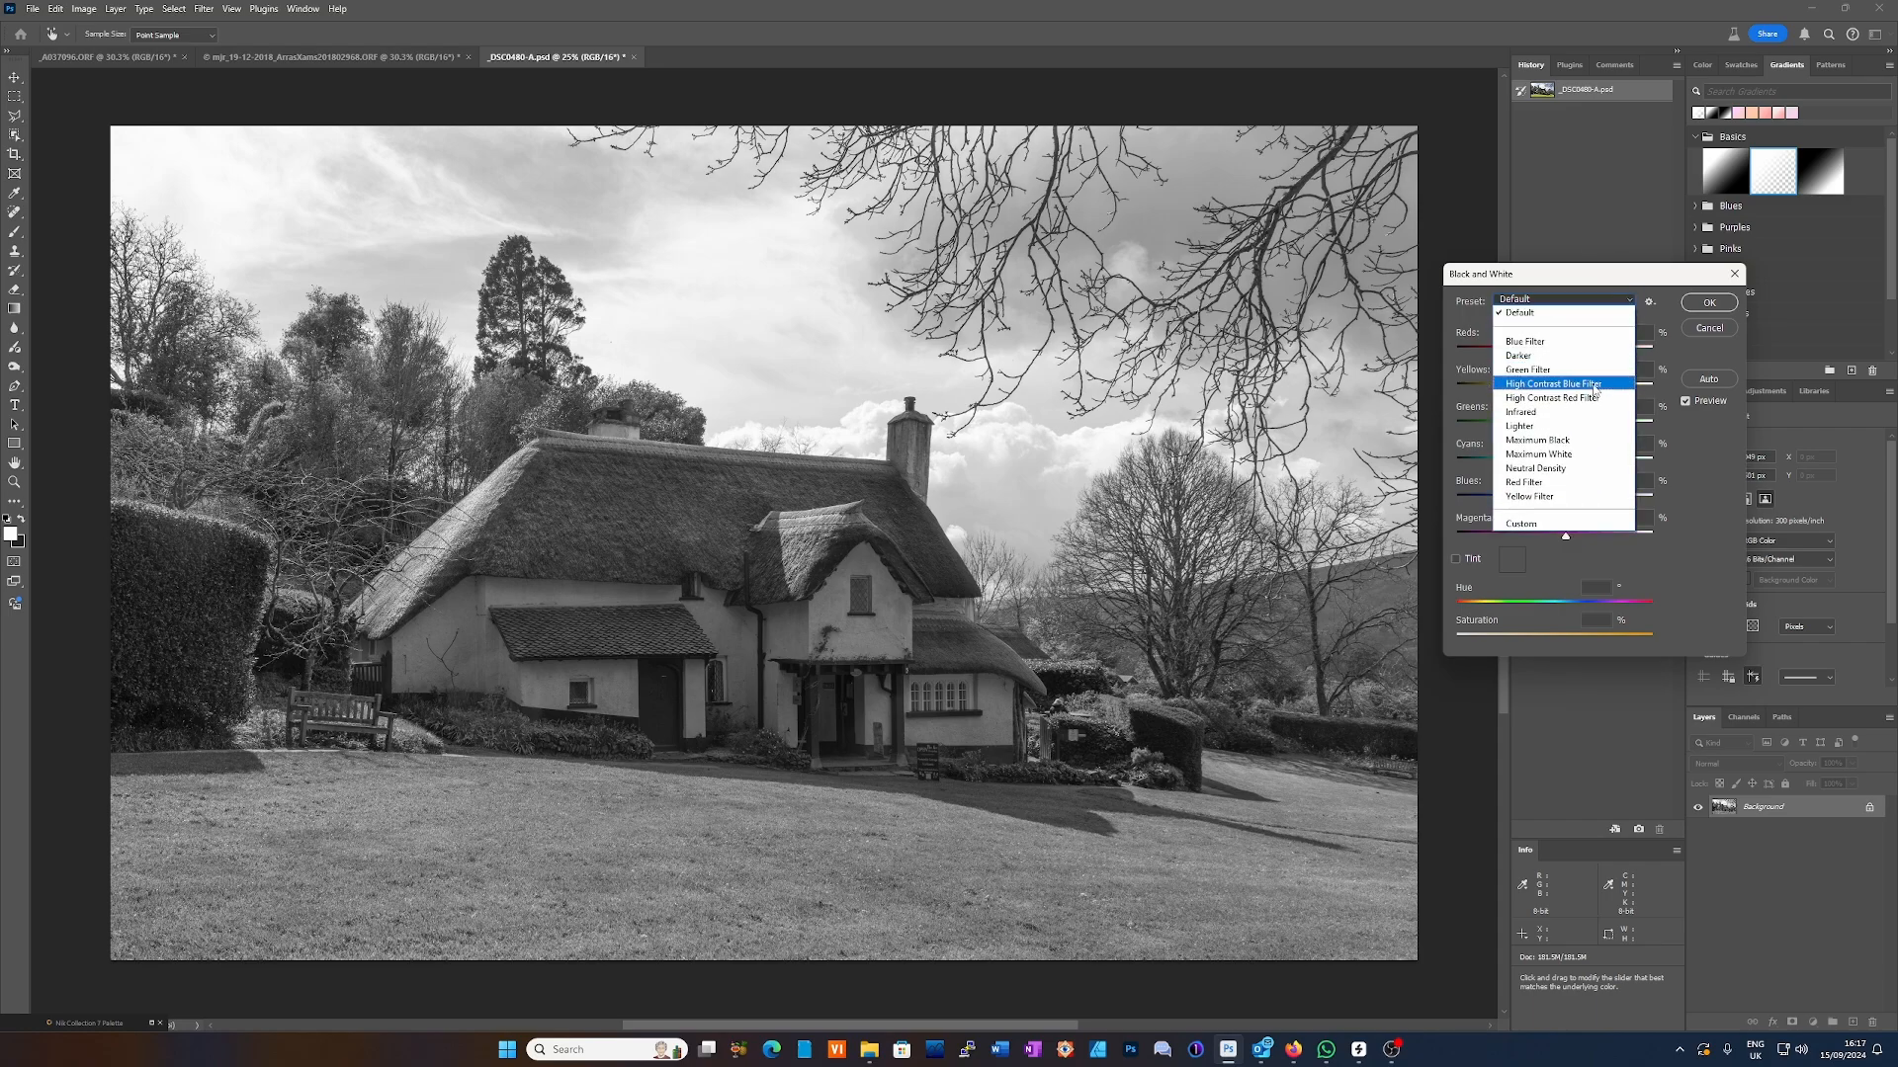
pyautogui.click(1562, 440)
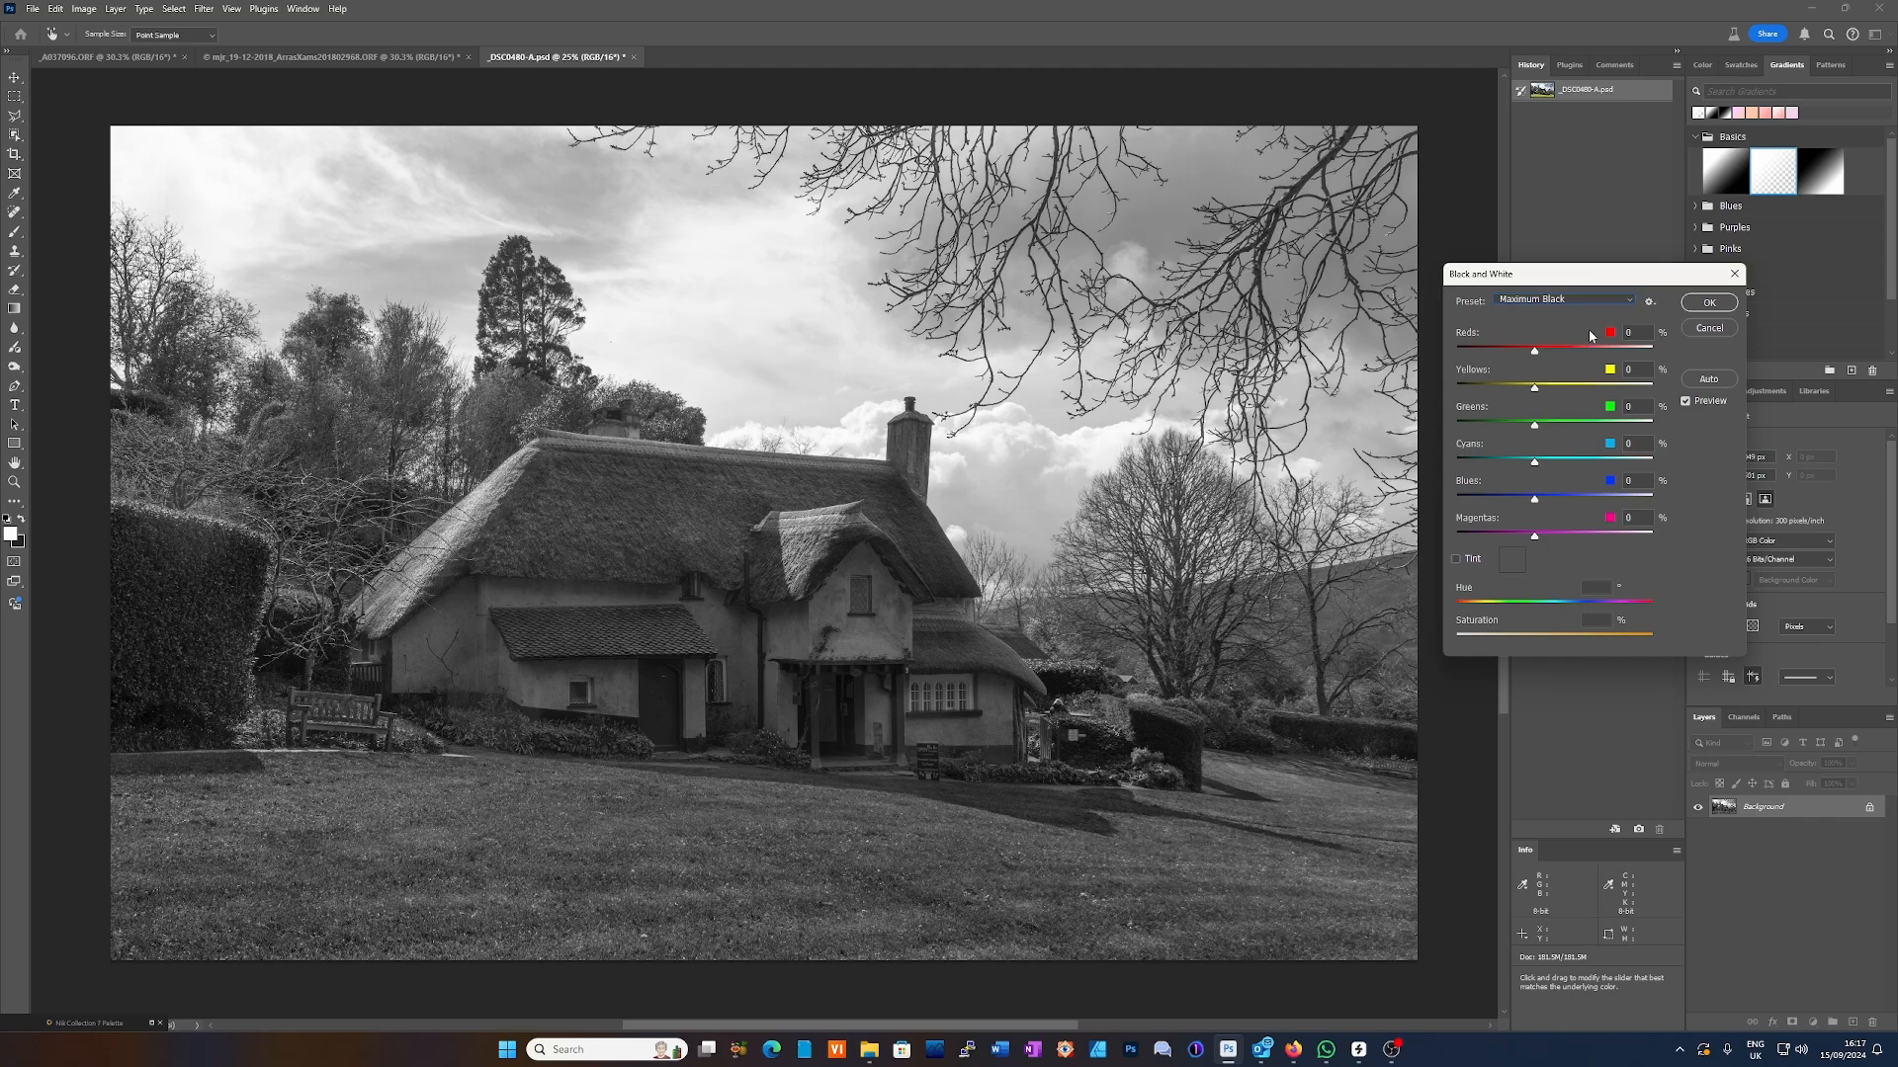
pyautogui.click(1627, 299)
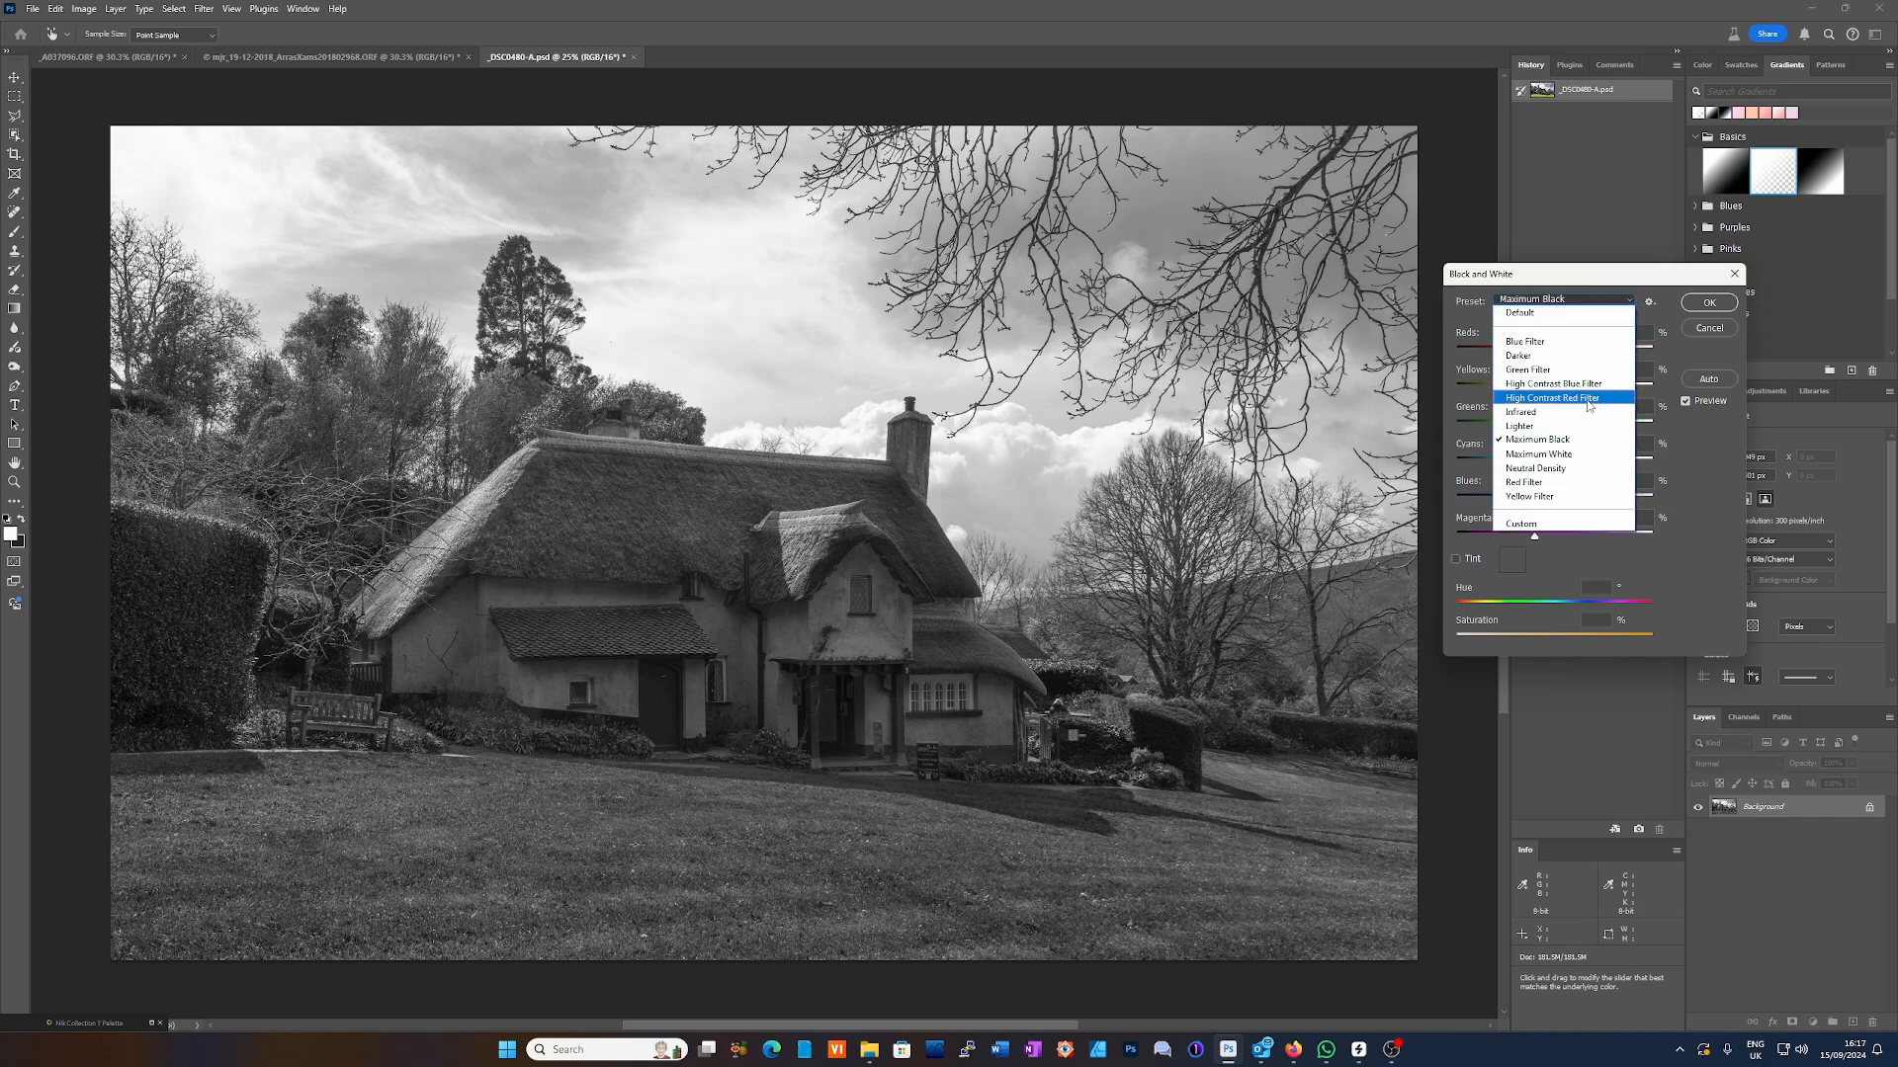
pyautogui.click(1574, 455)
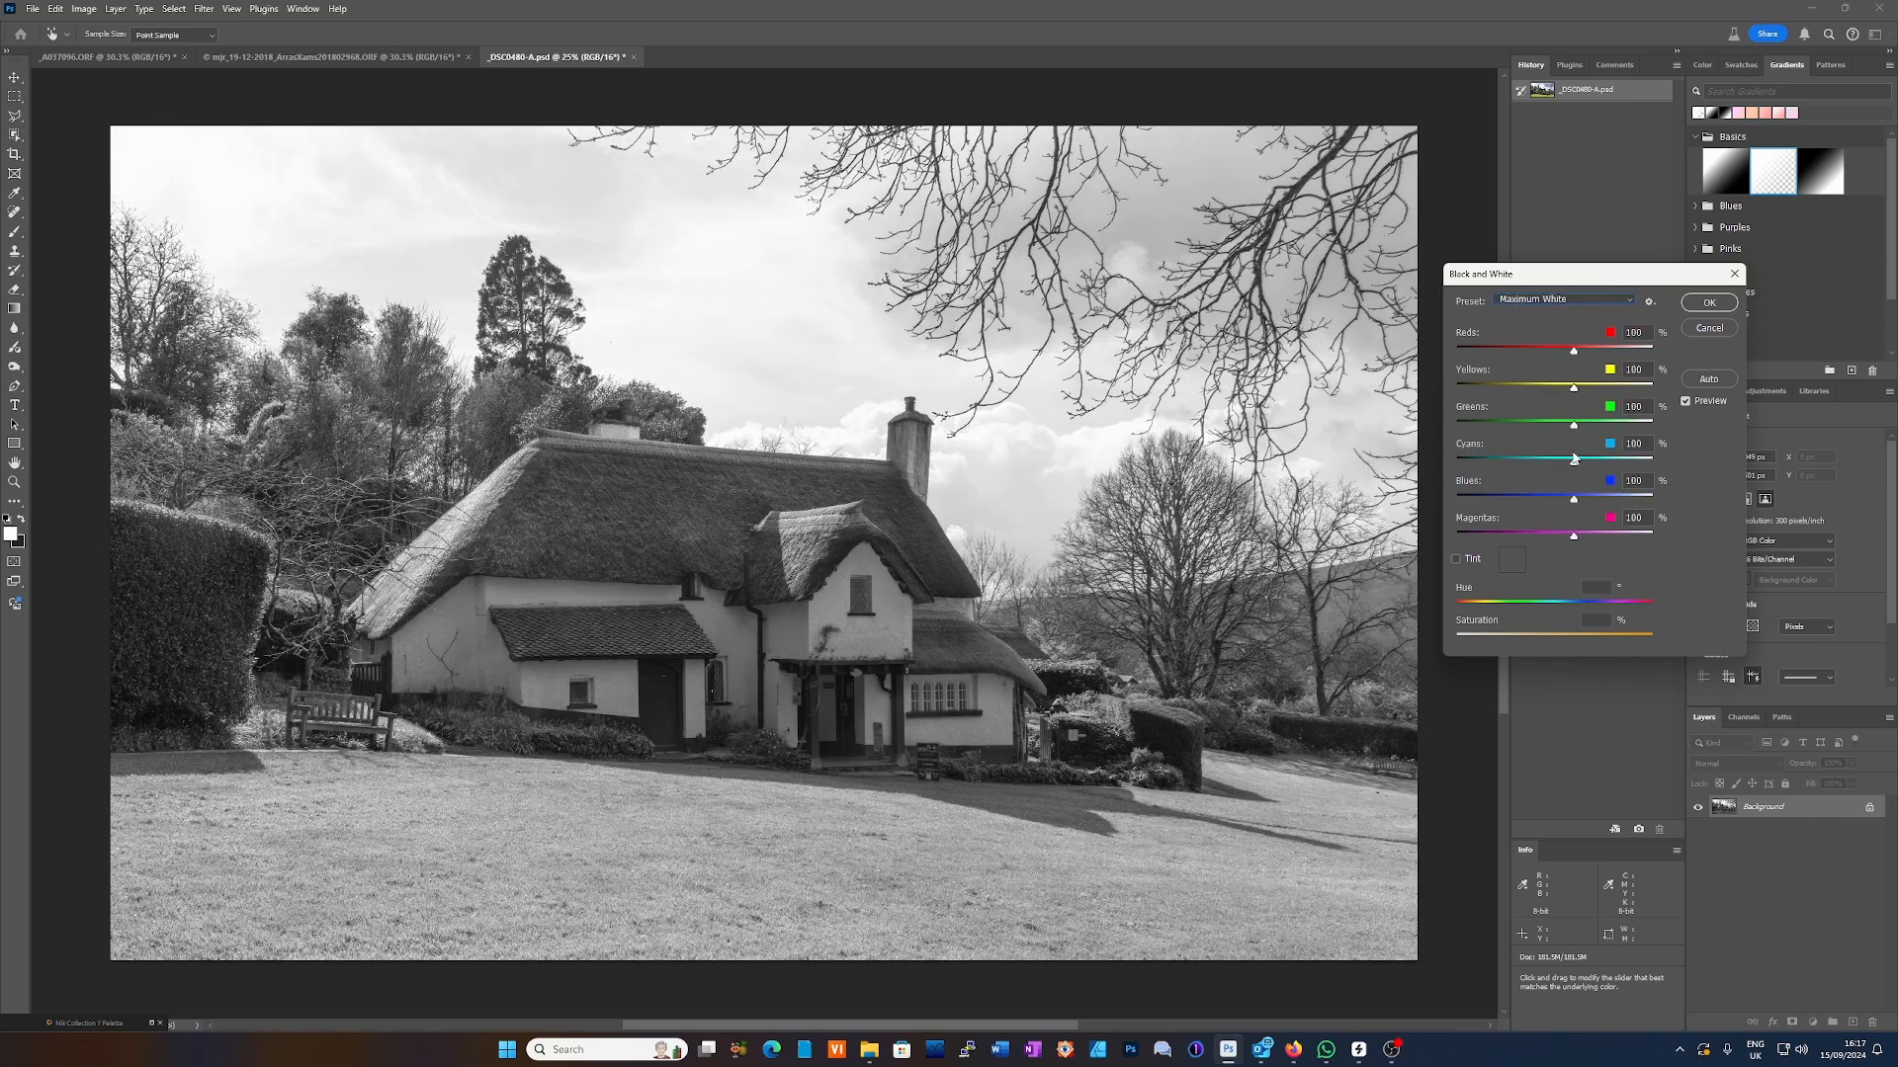
pyautogui.click(1624, 305)
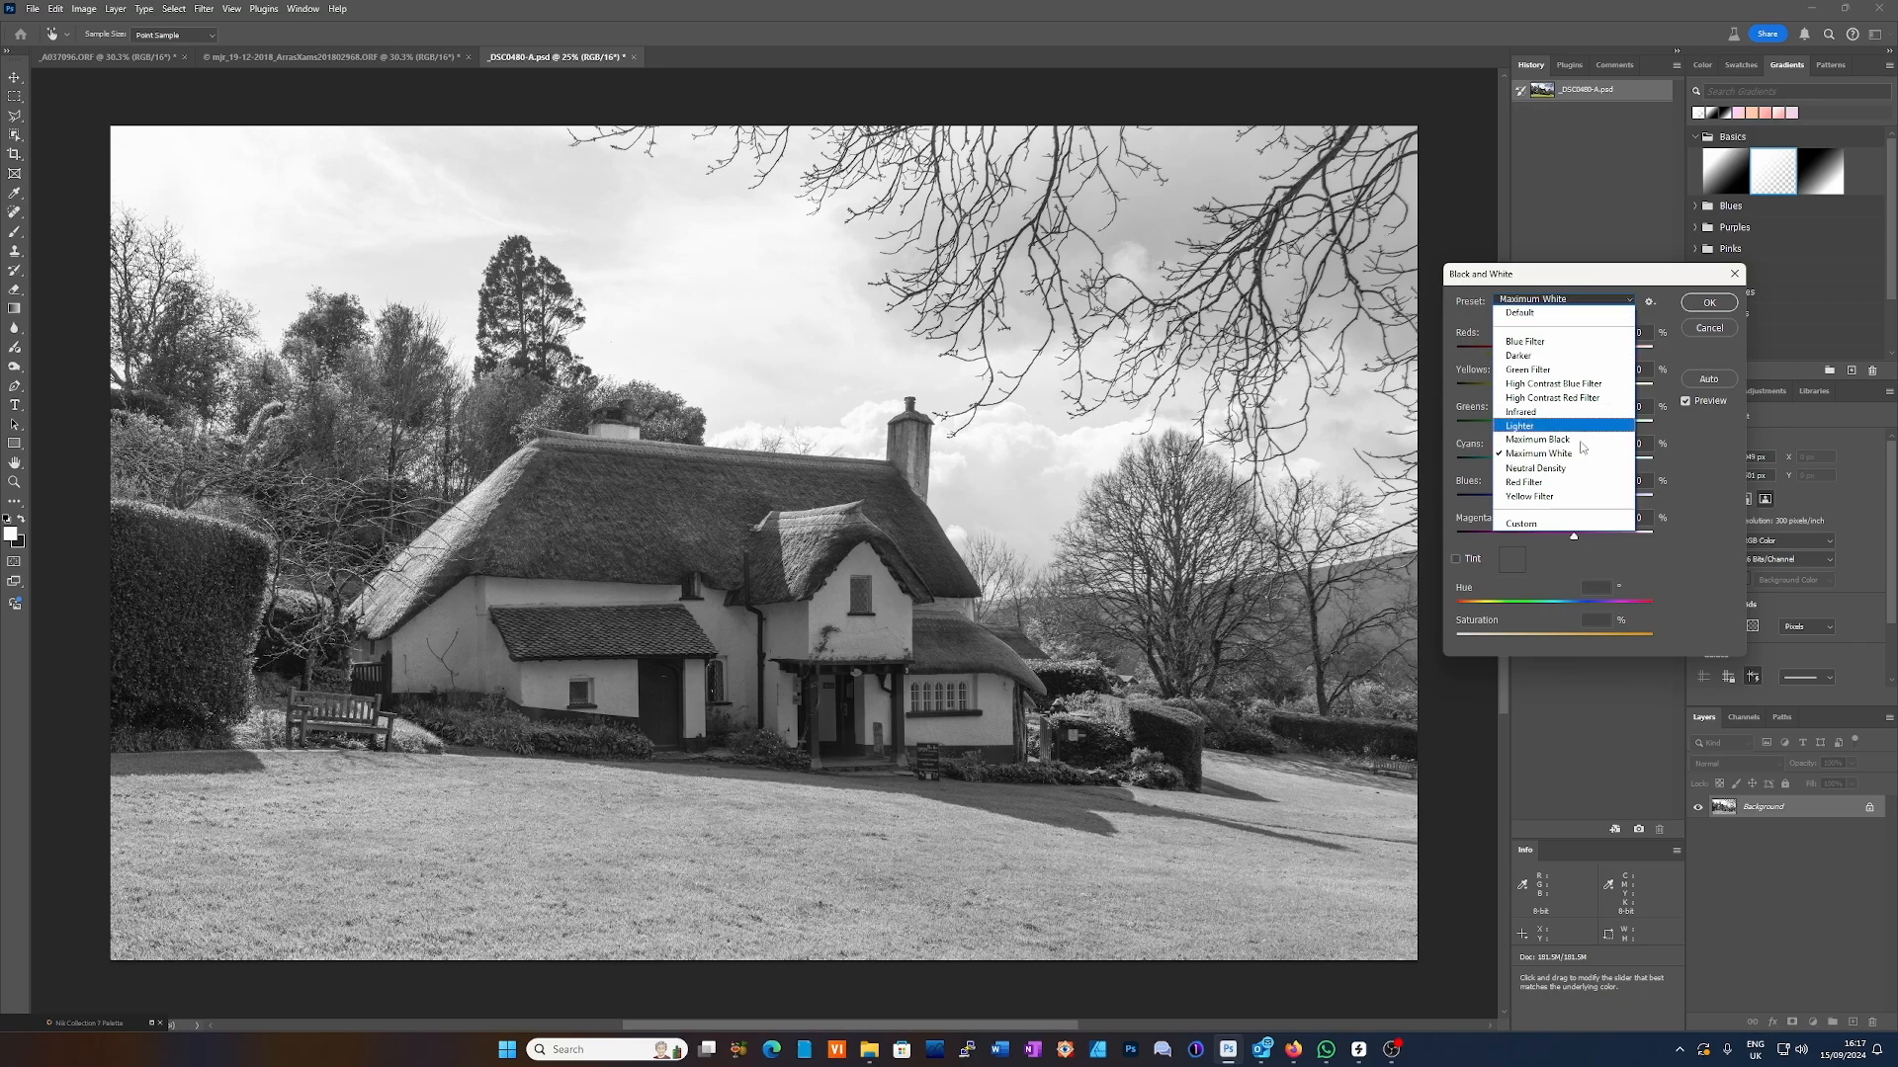
pyautogui.click(1554, 497)
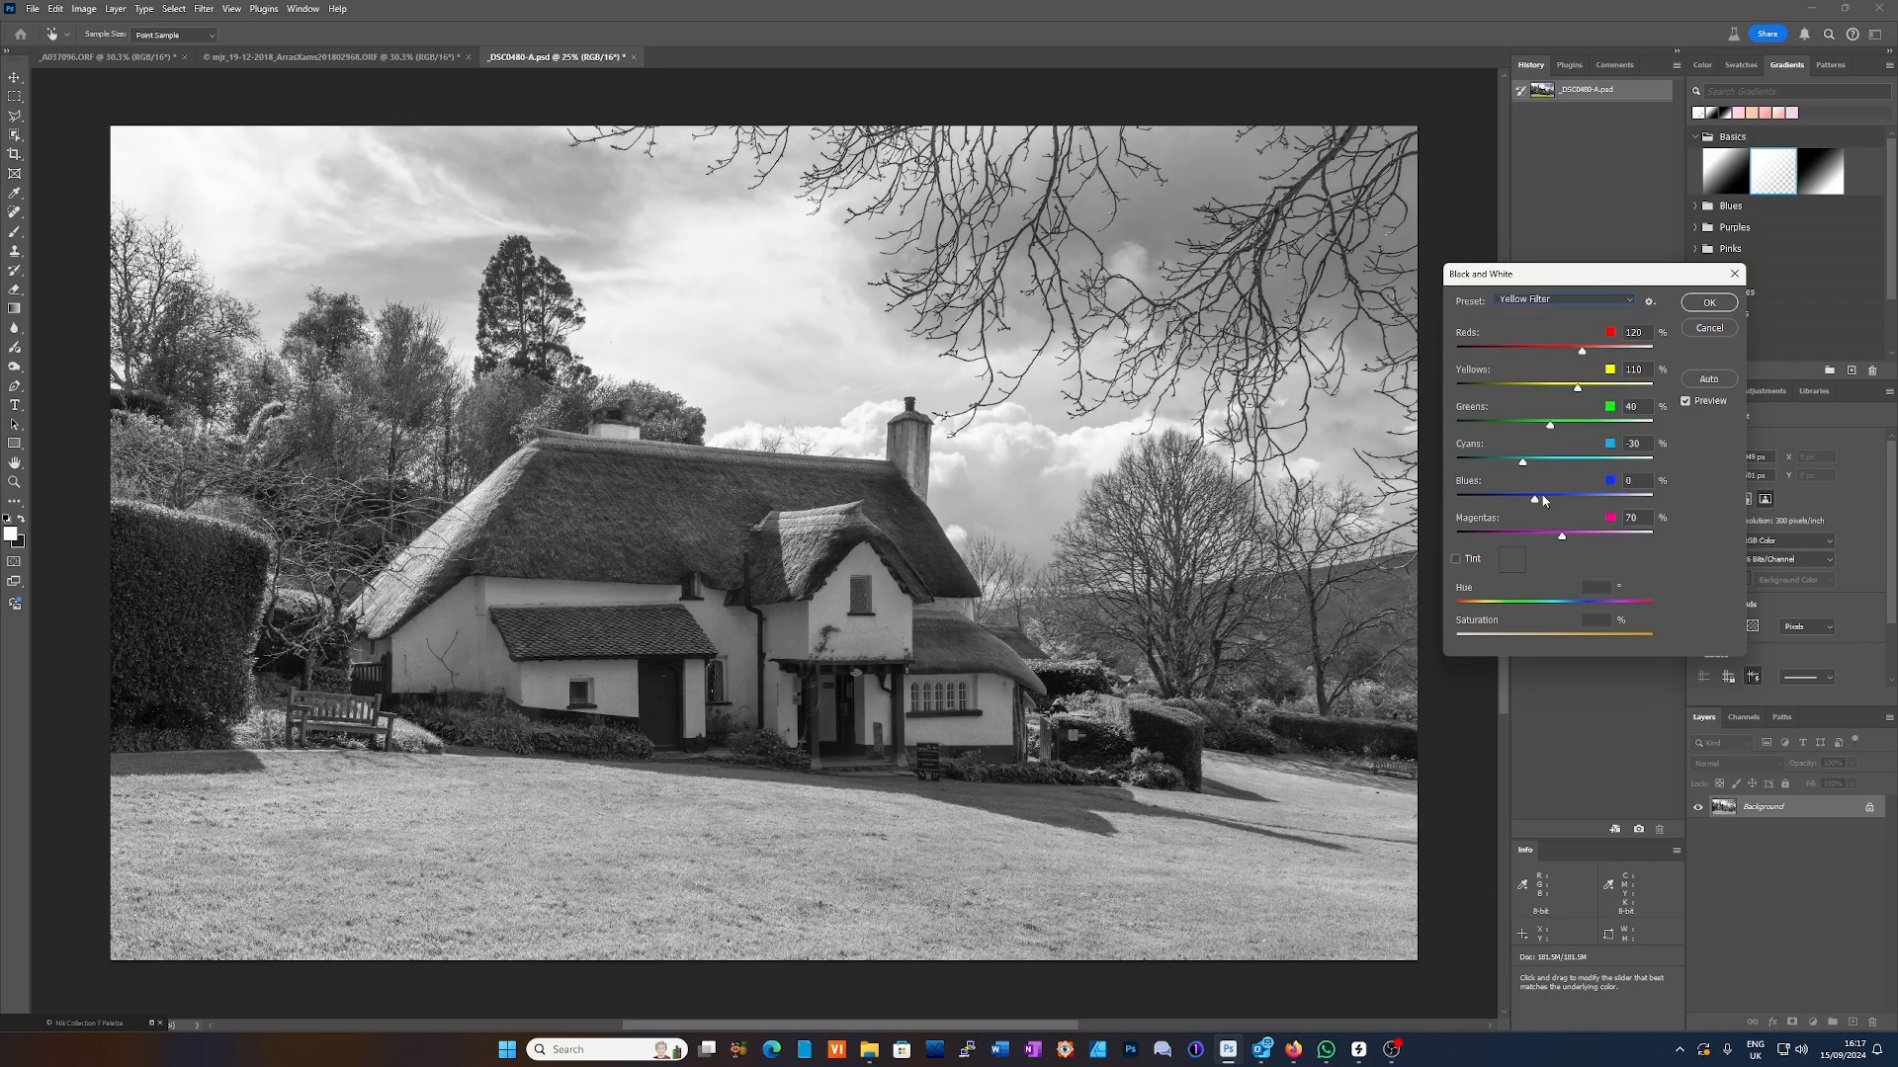
pyautogui.click(1629, 305)
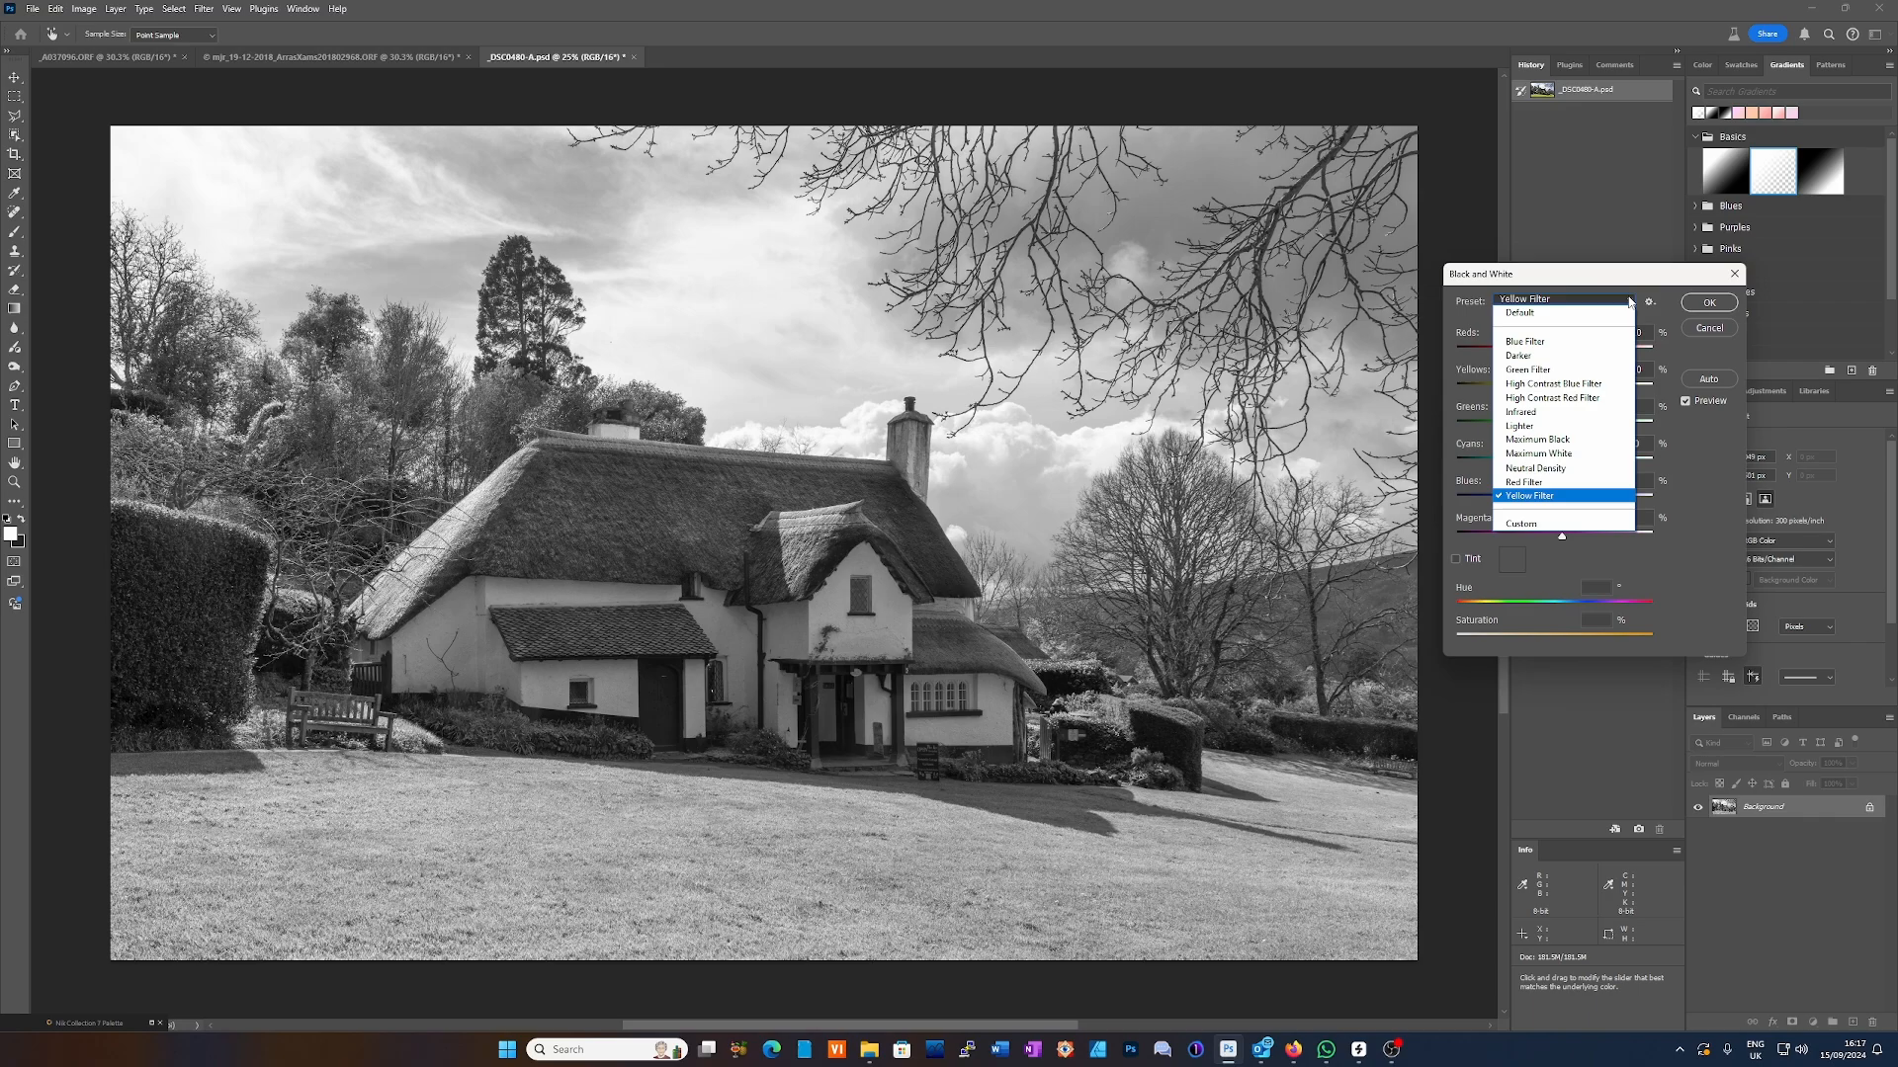
pyautogui.click(1579, 484)
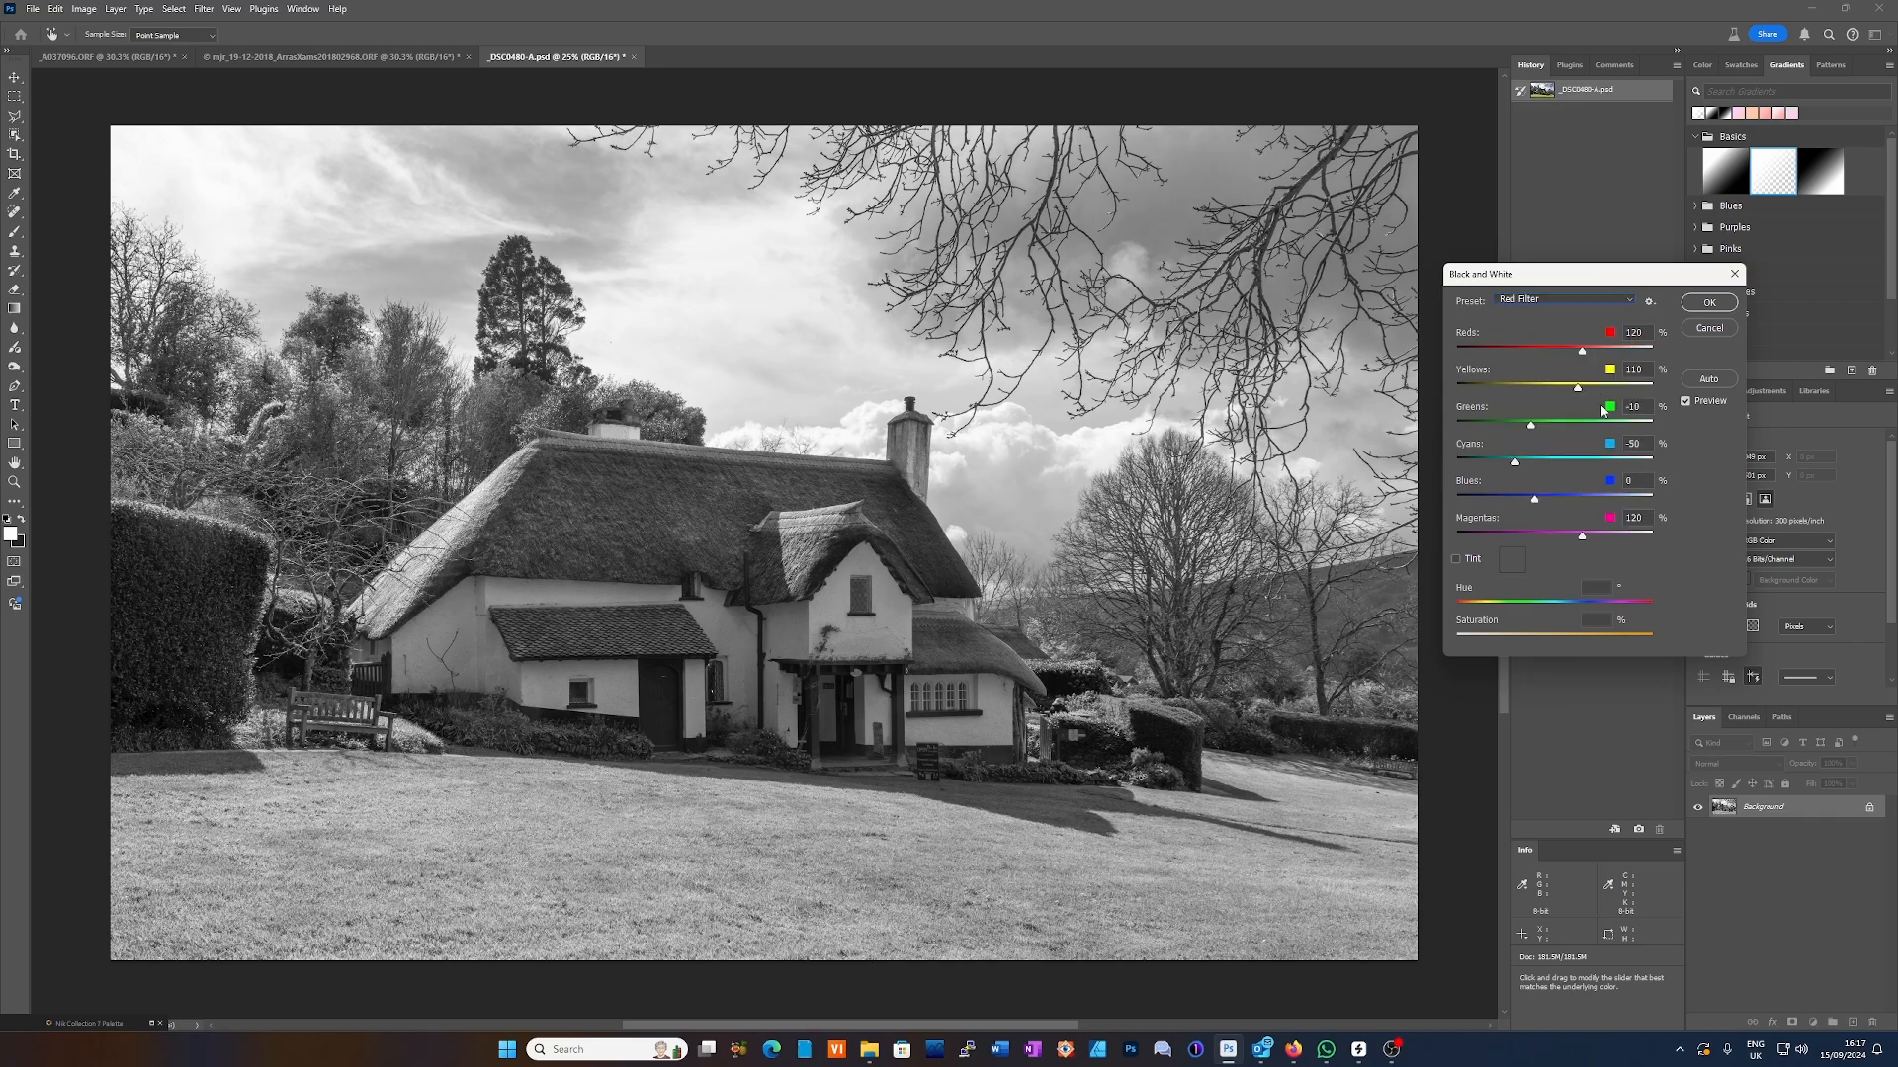
# - Choose the Default preset and apply the Black & White adjustment to the photo
pyautogui.click(1634, 306)
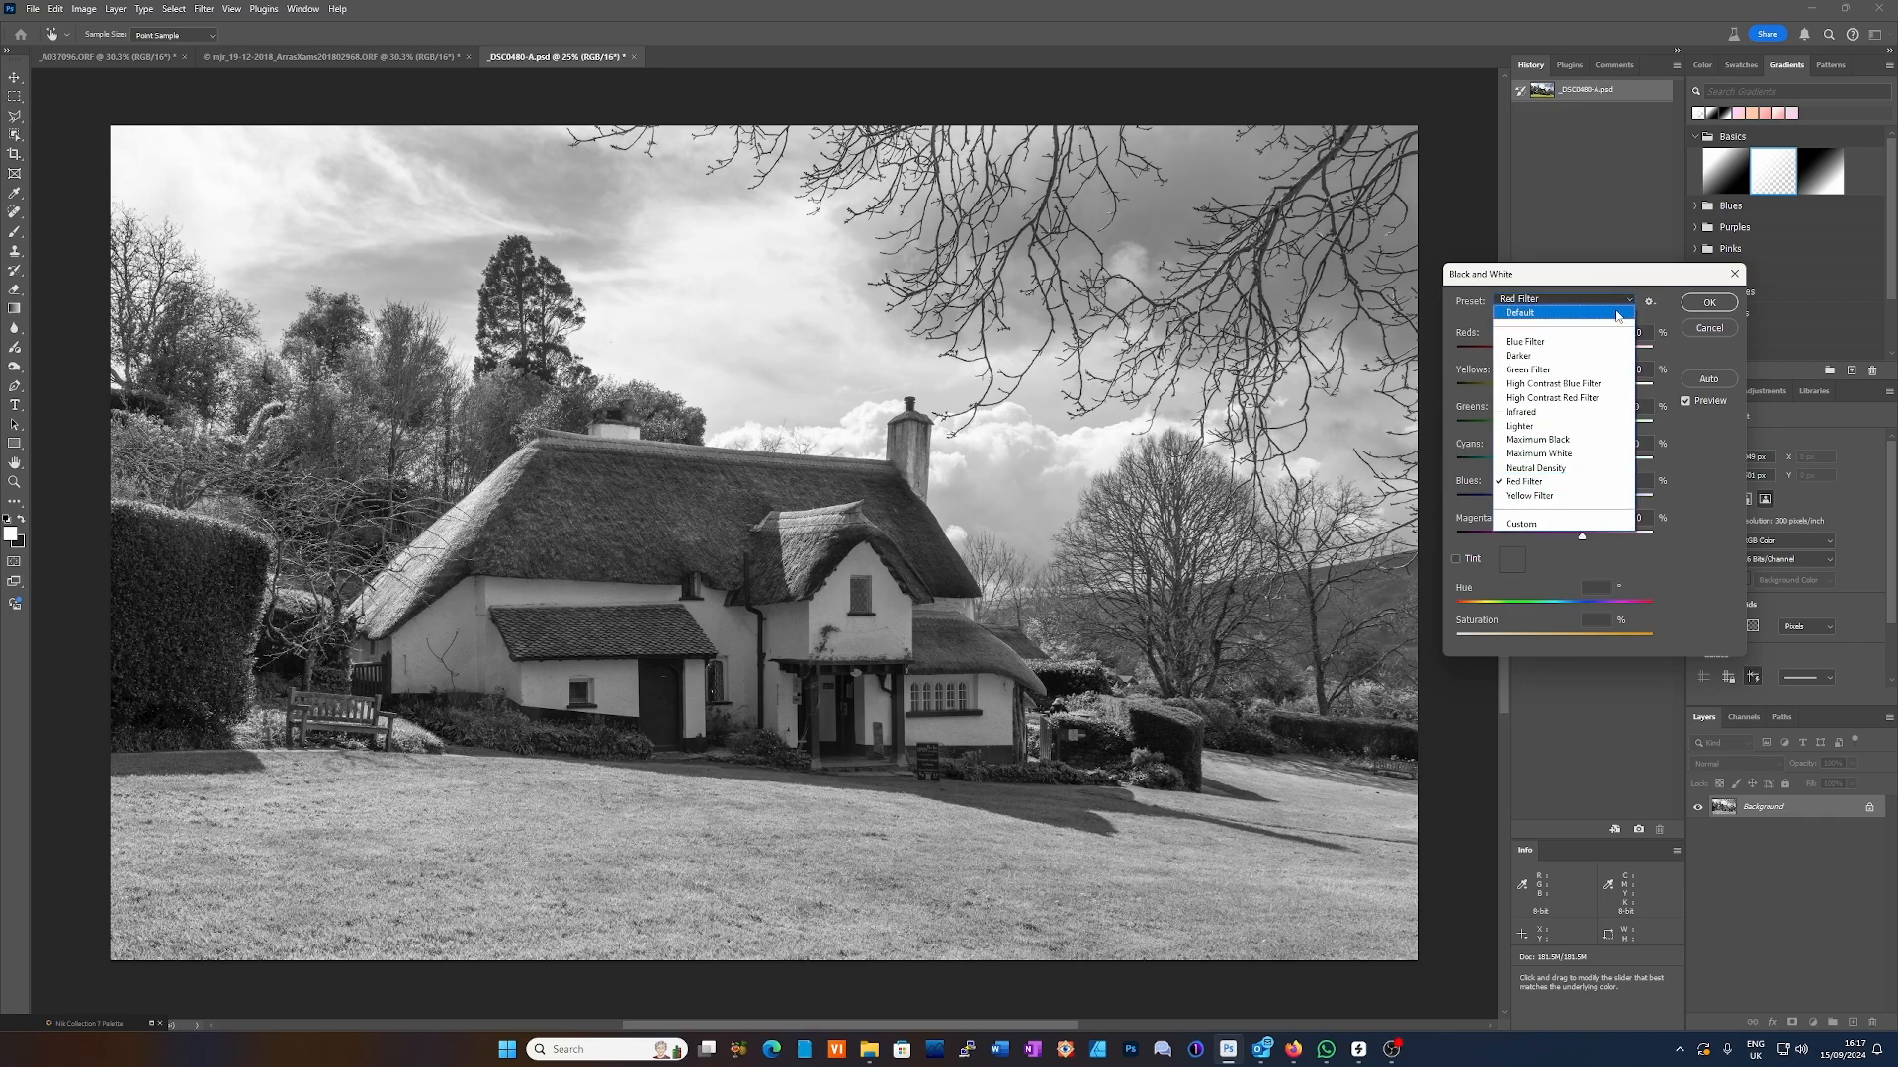
pyautogui.click(1611, 314)
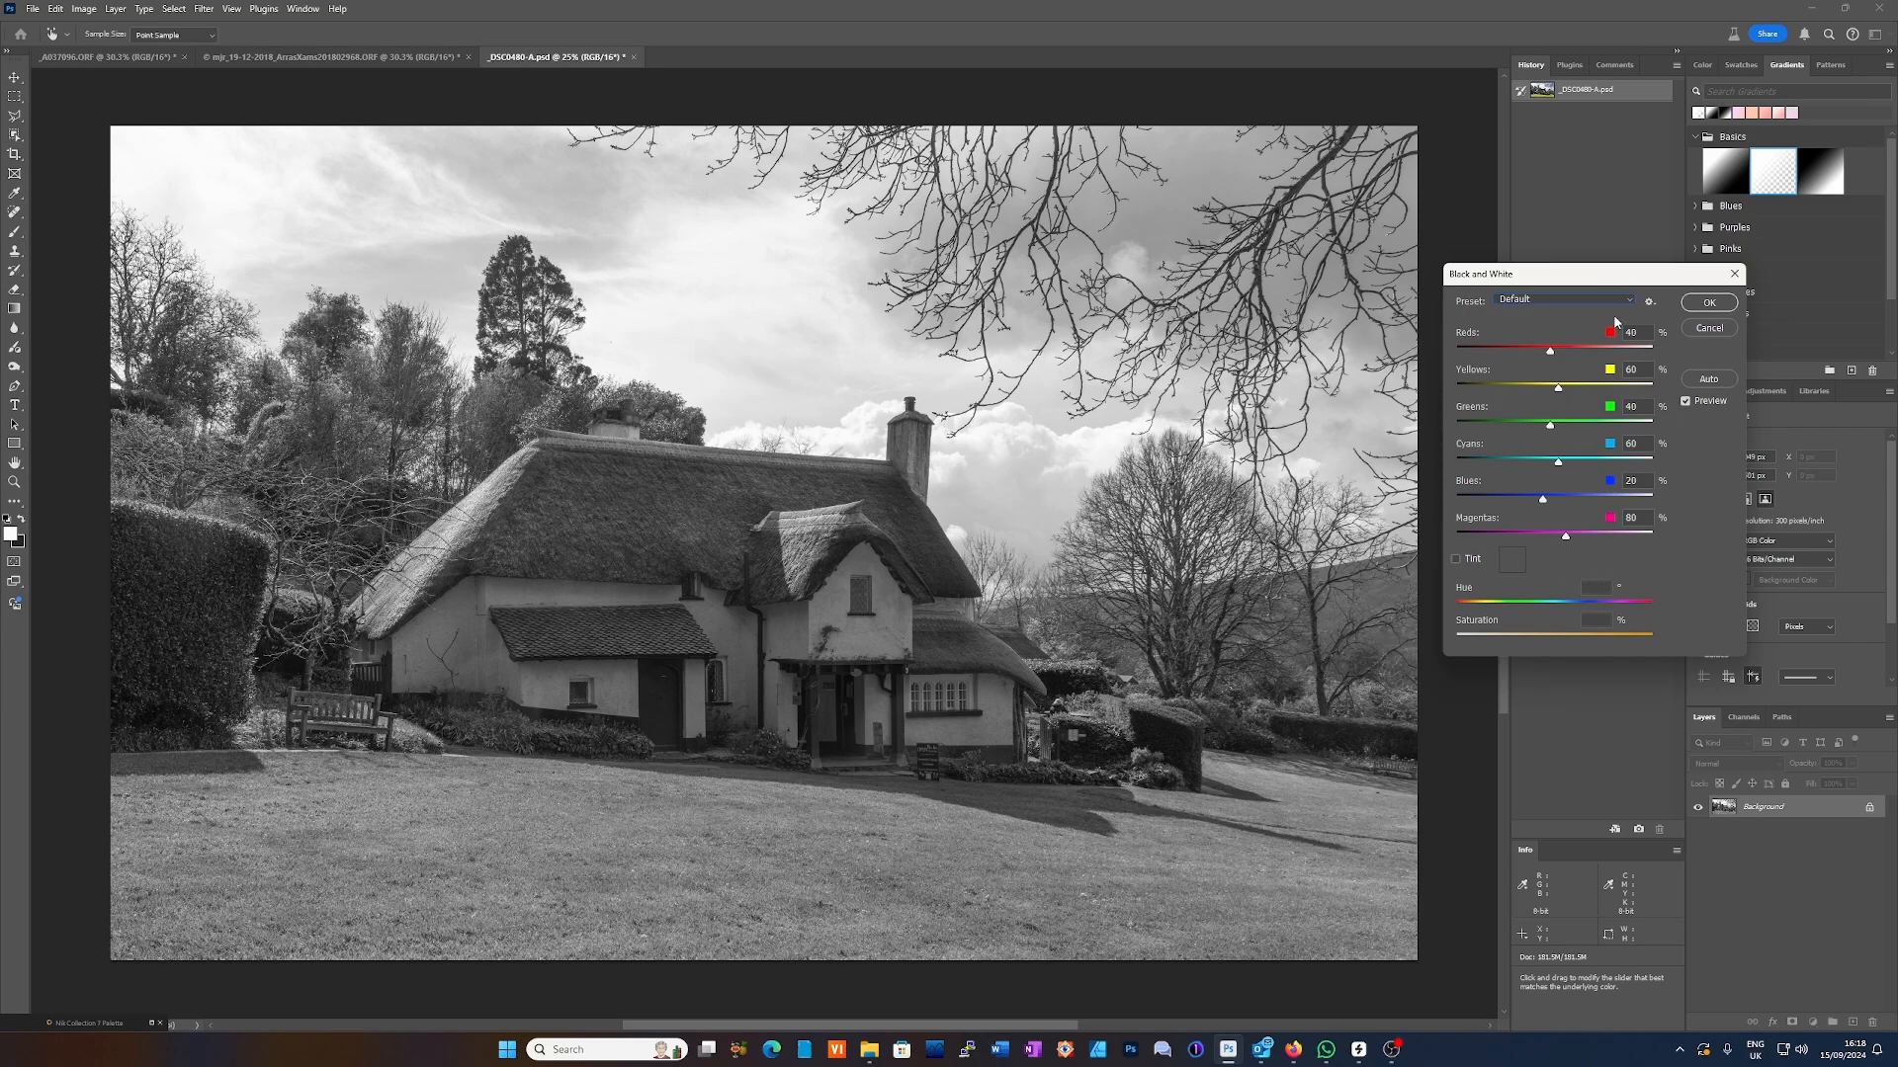
pyautogui.click(1713, 304)
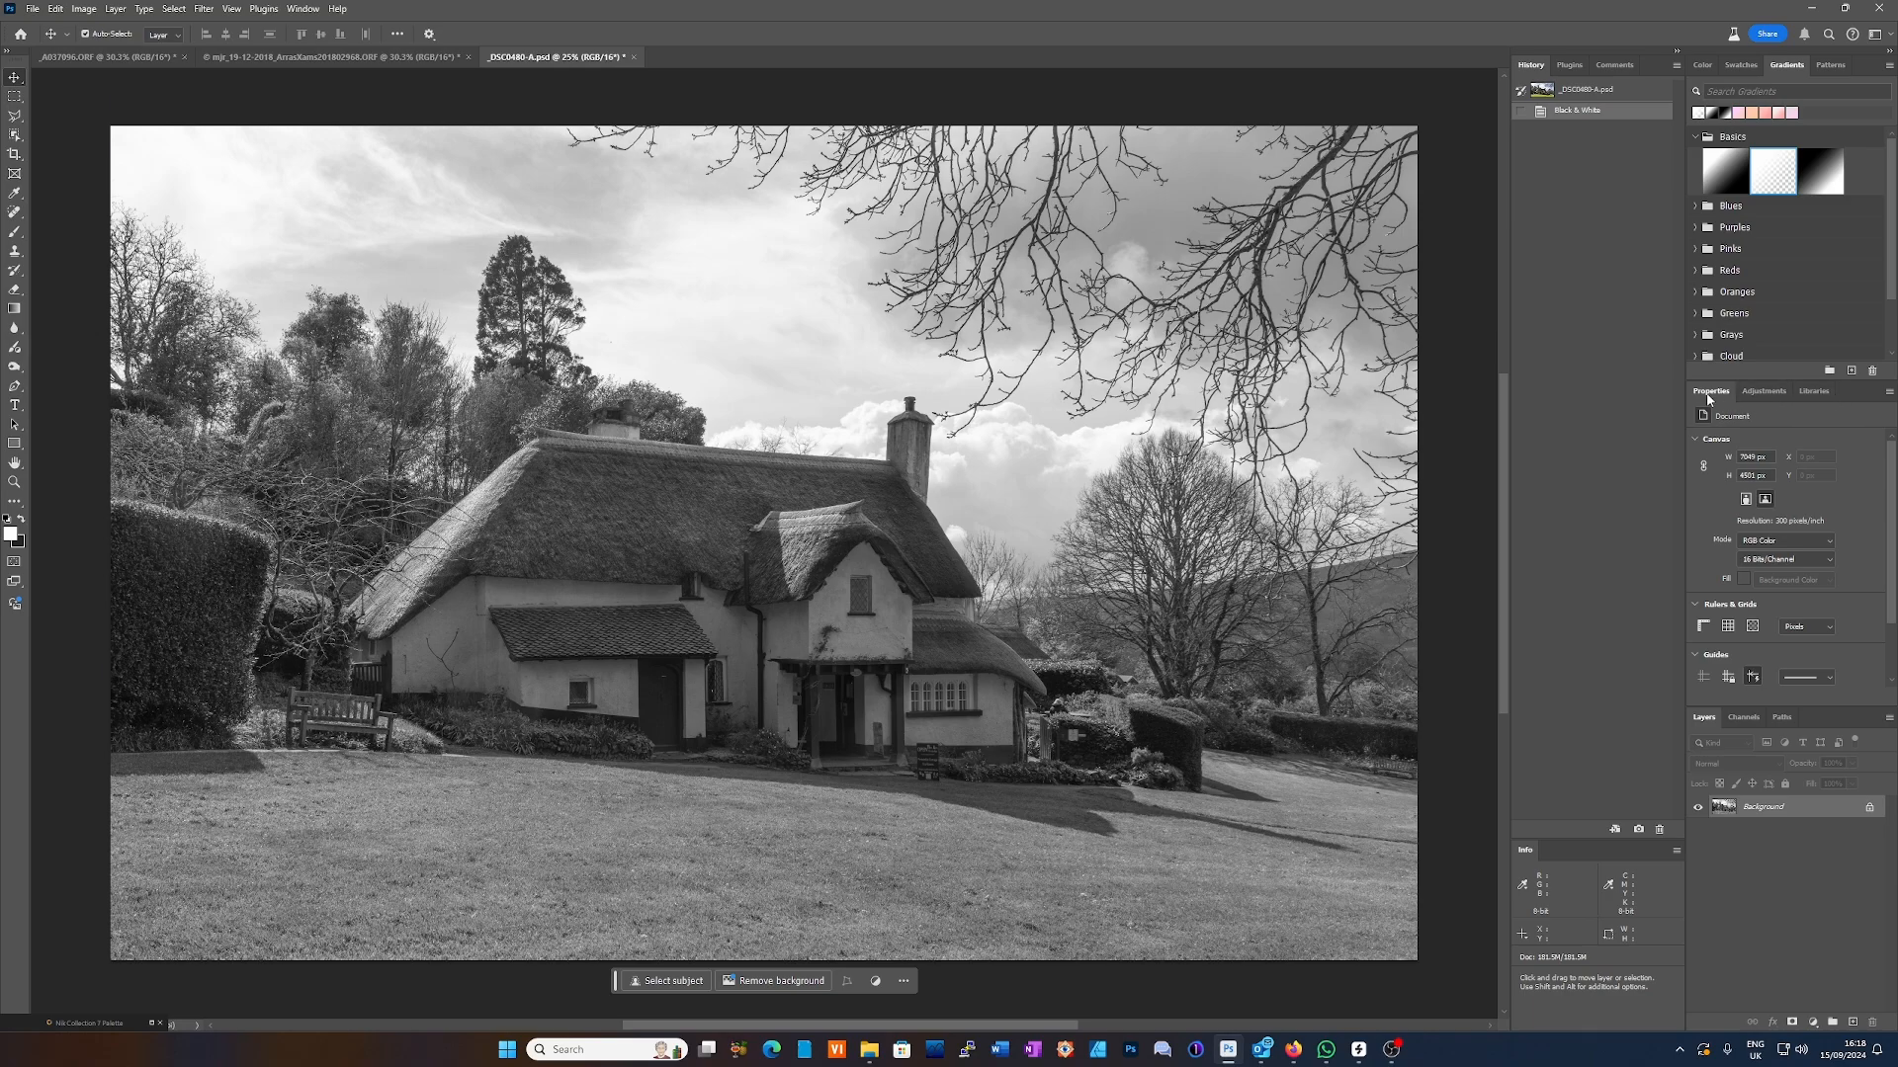
# - Add a Gradient Map adjustment layer above the Background and set its method to Classic
pyautogui.moveTo(1759, 394)
pyautogui.click(305, 10)
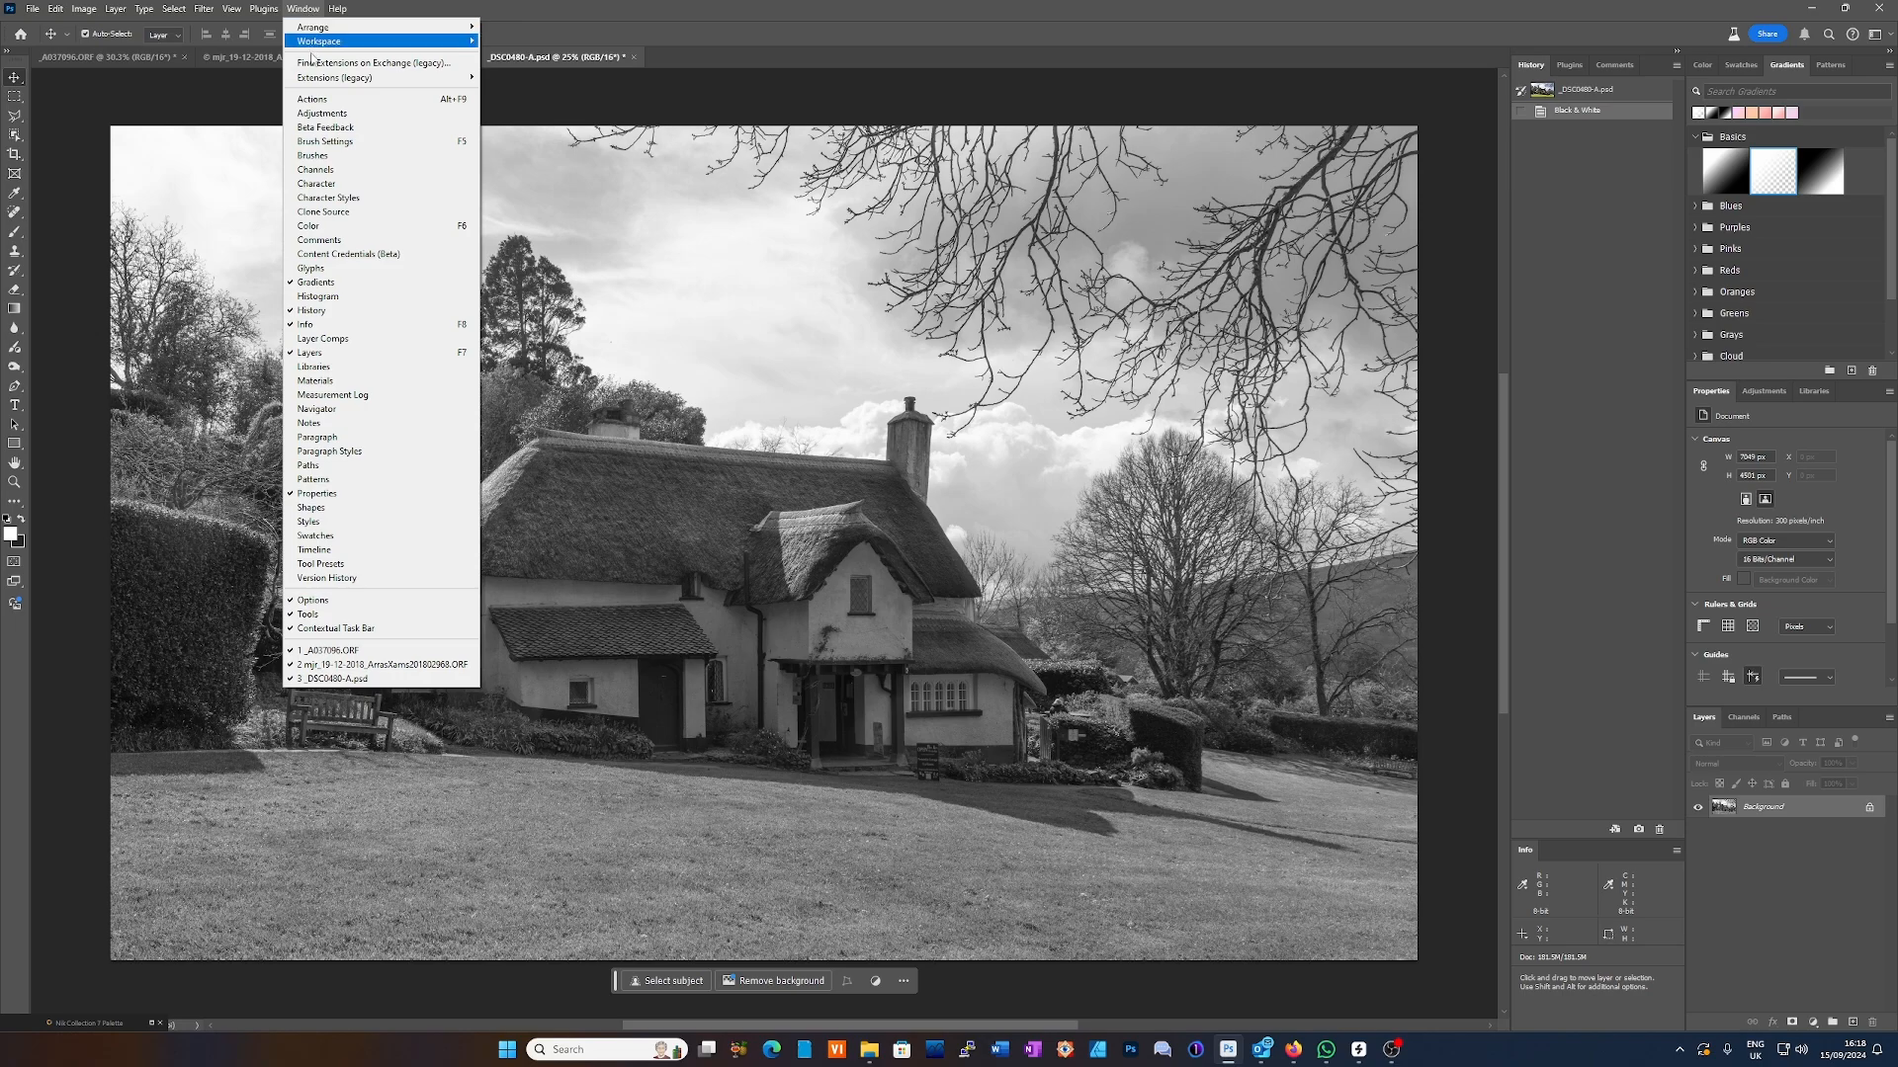
pyautogui.click(327, 114)
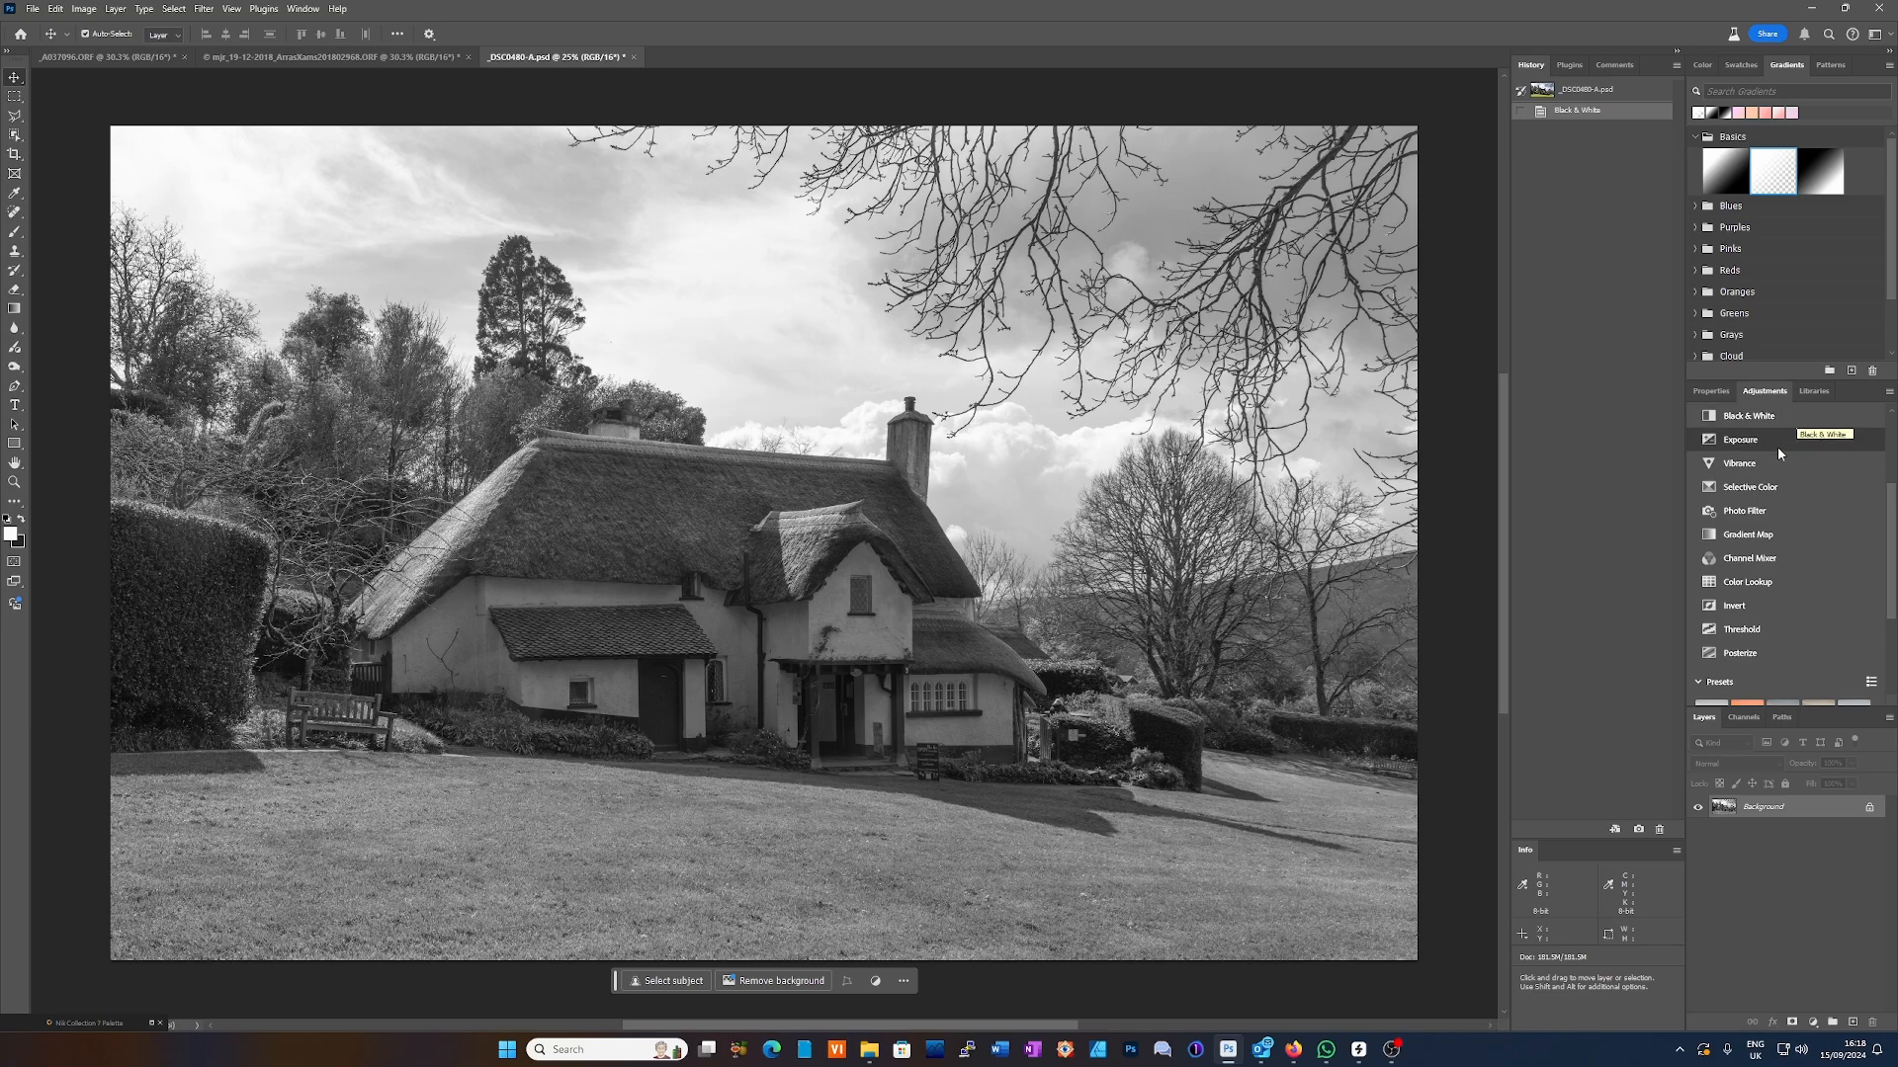
pyautogui.click(1747, 535)
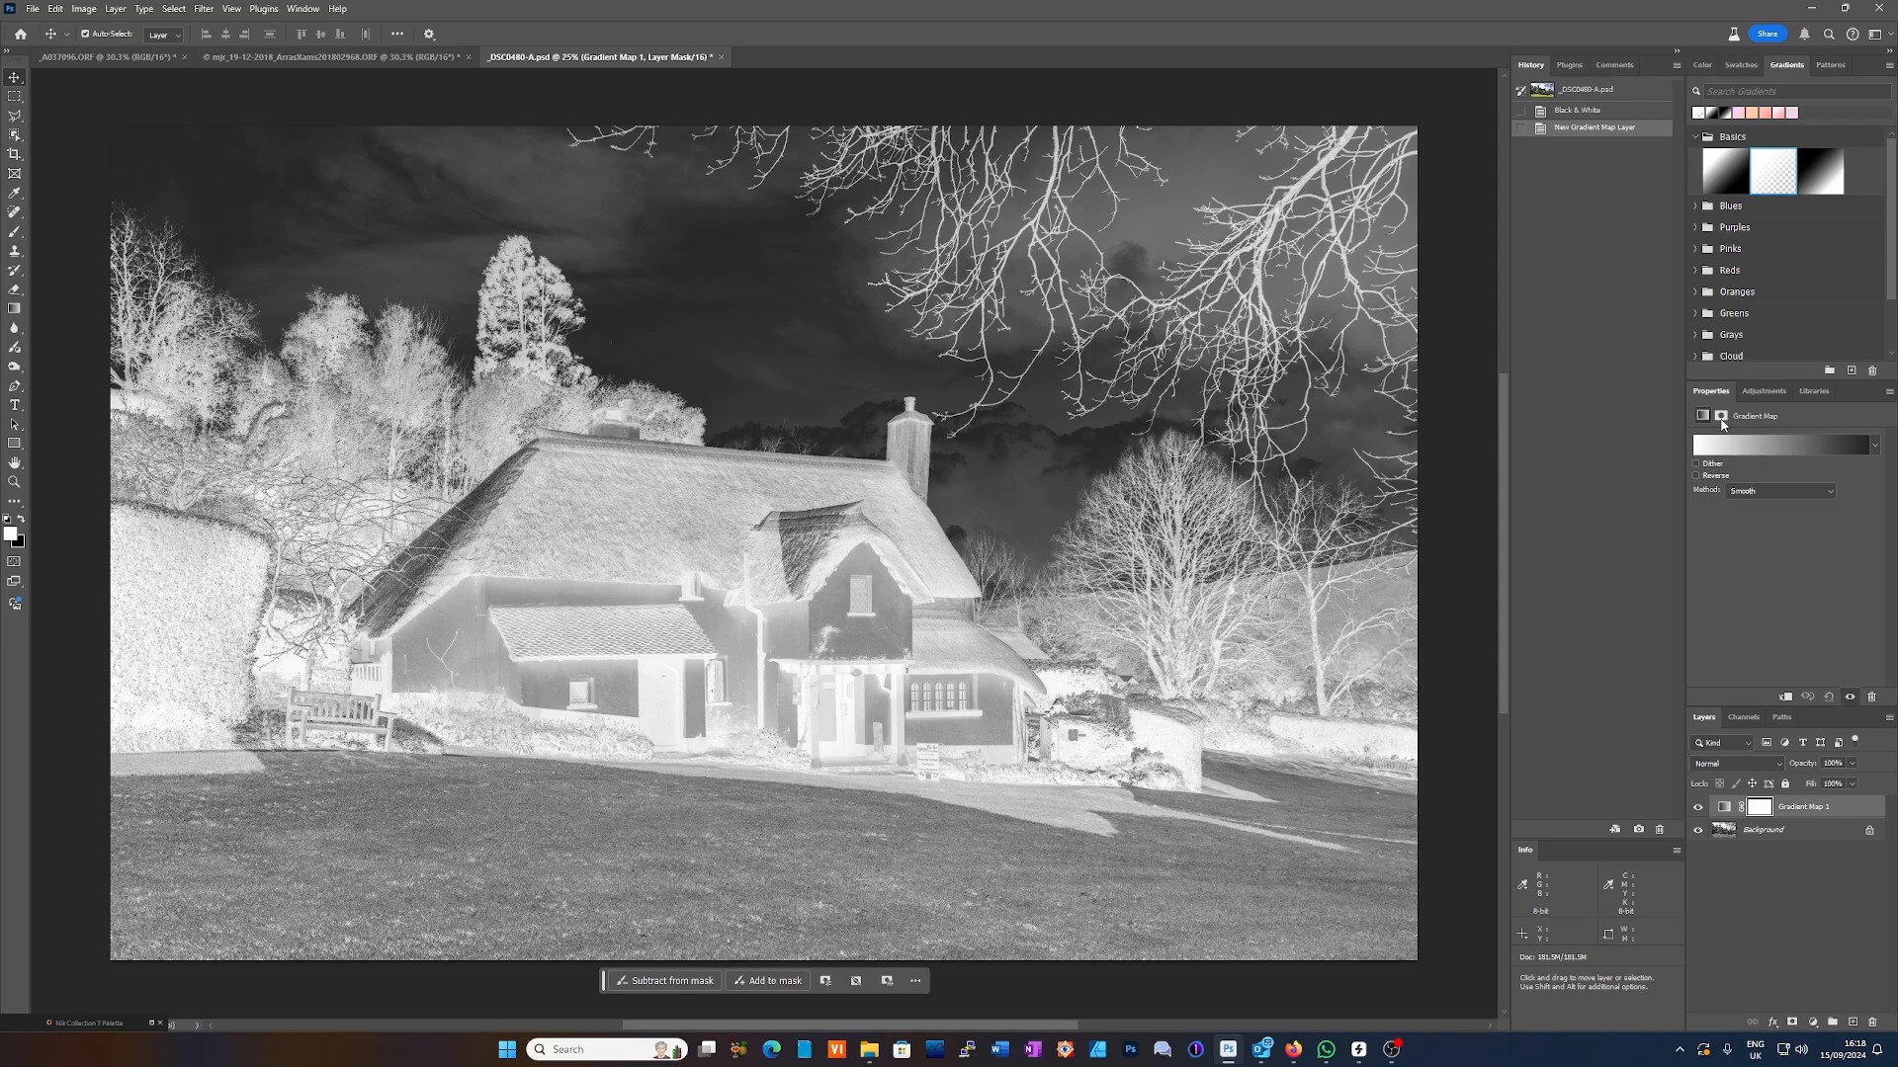
pyautogui.click(1830, 489)
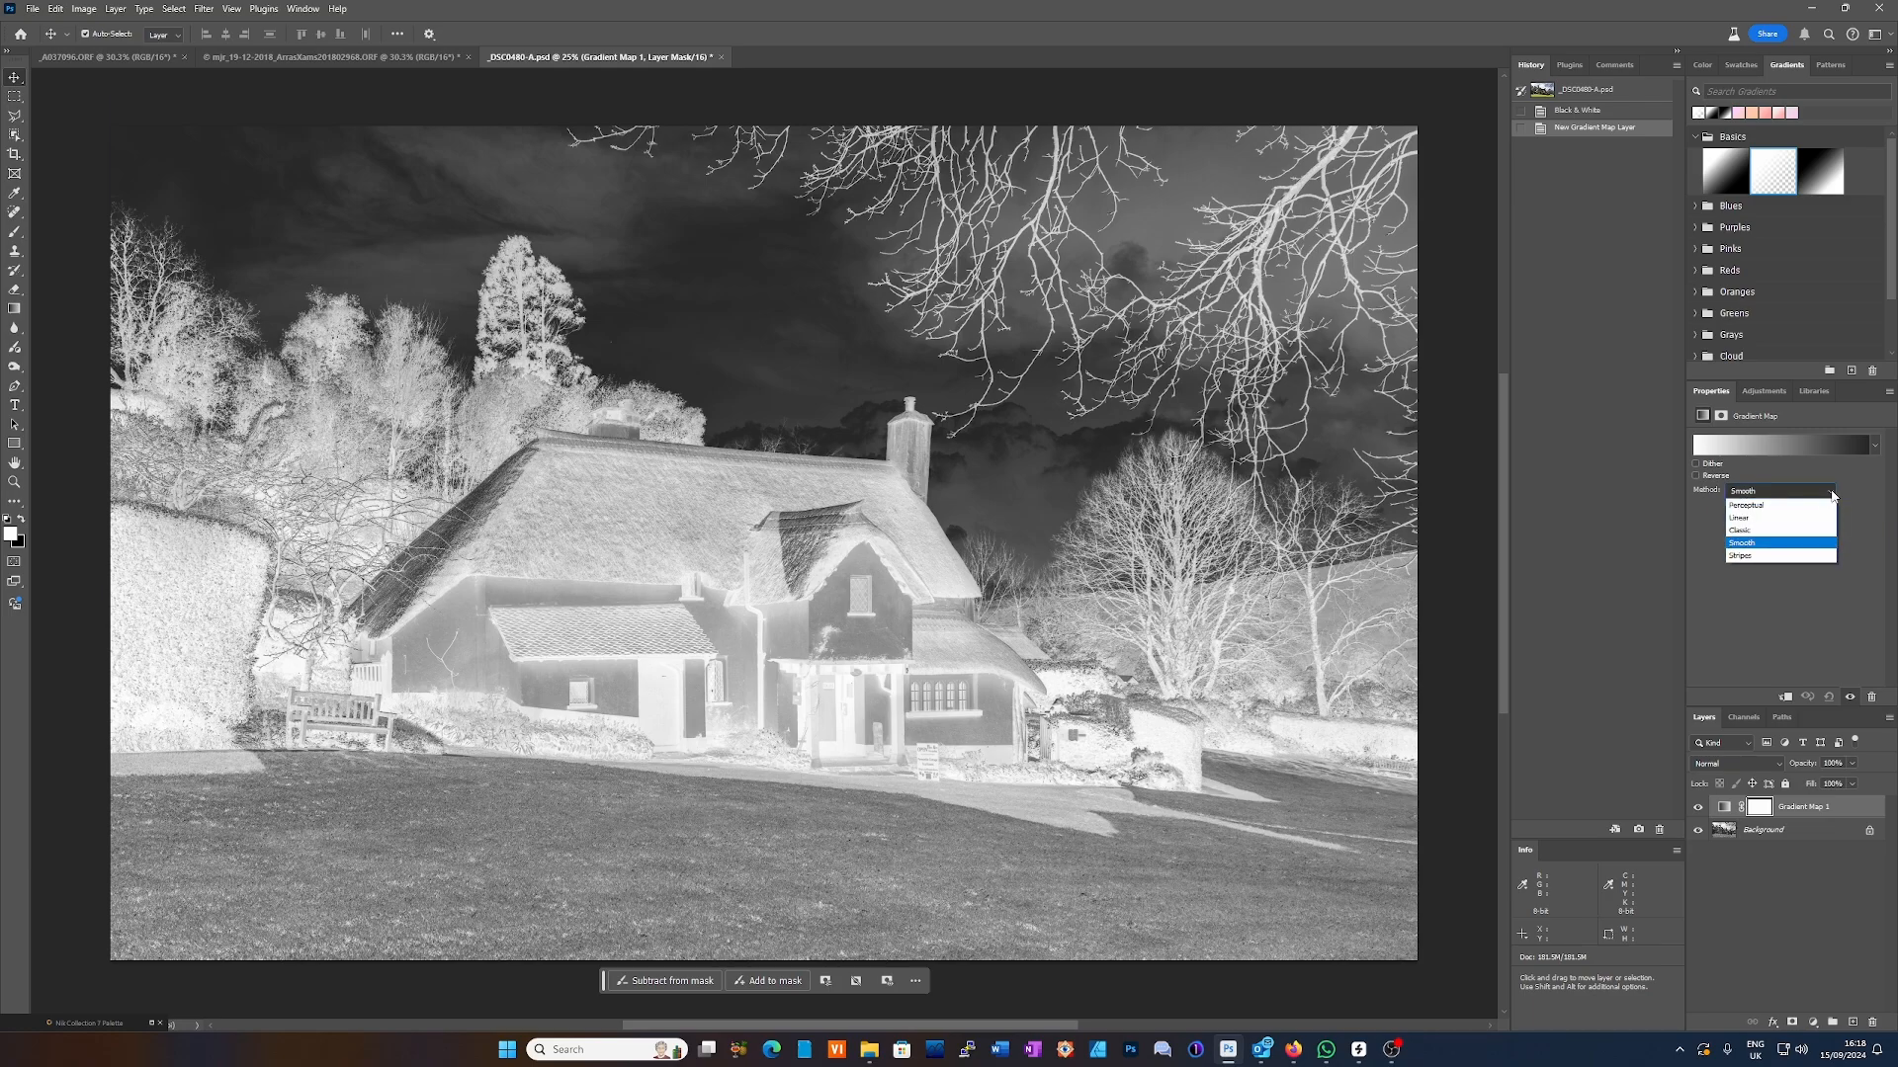
pyautogui.click(1757, 531)
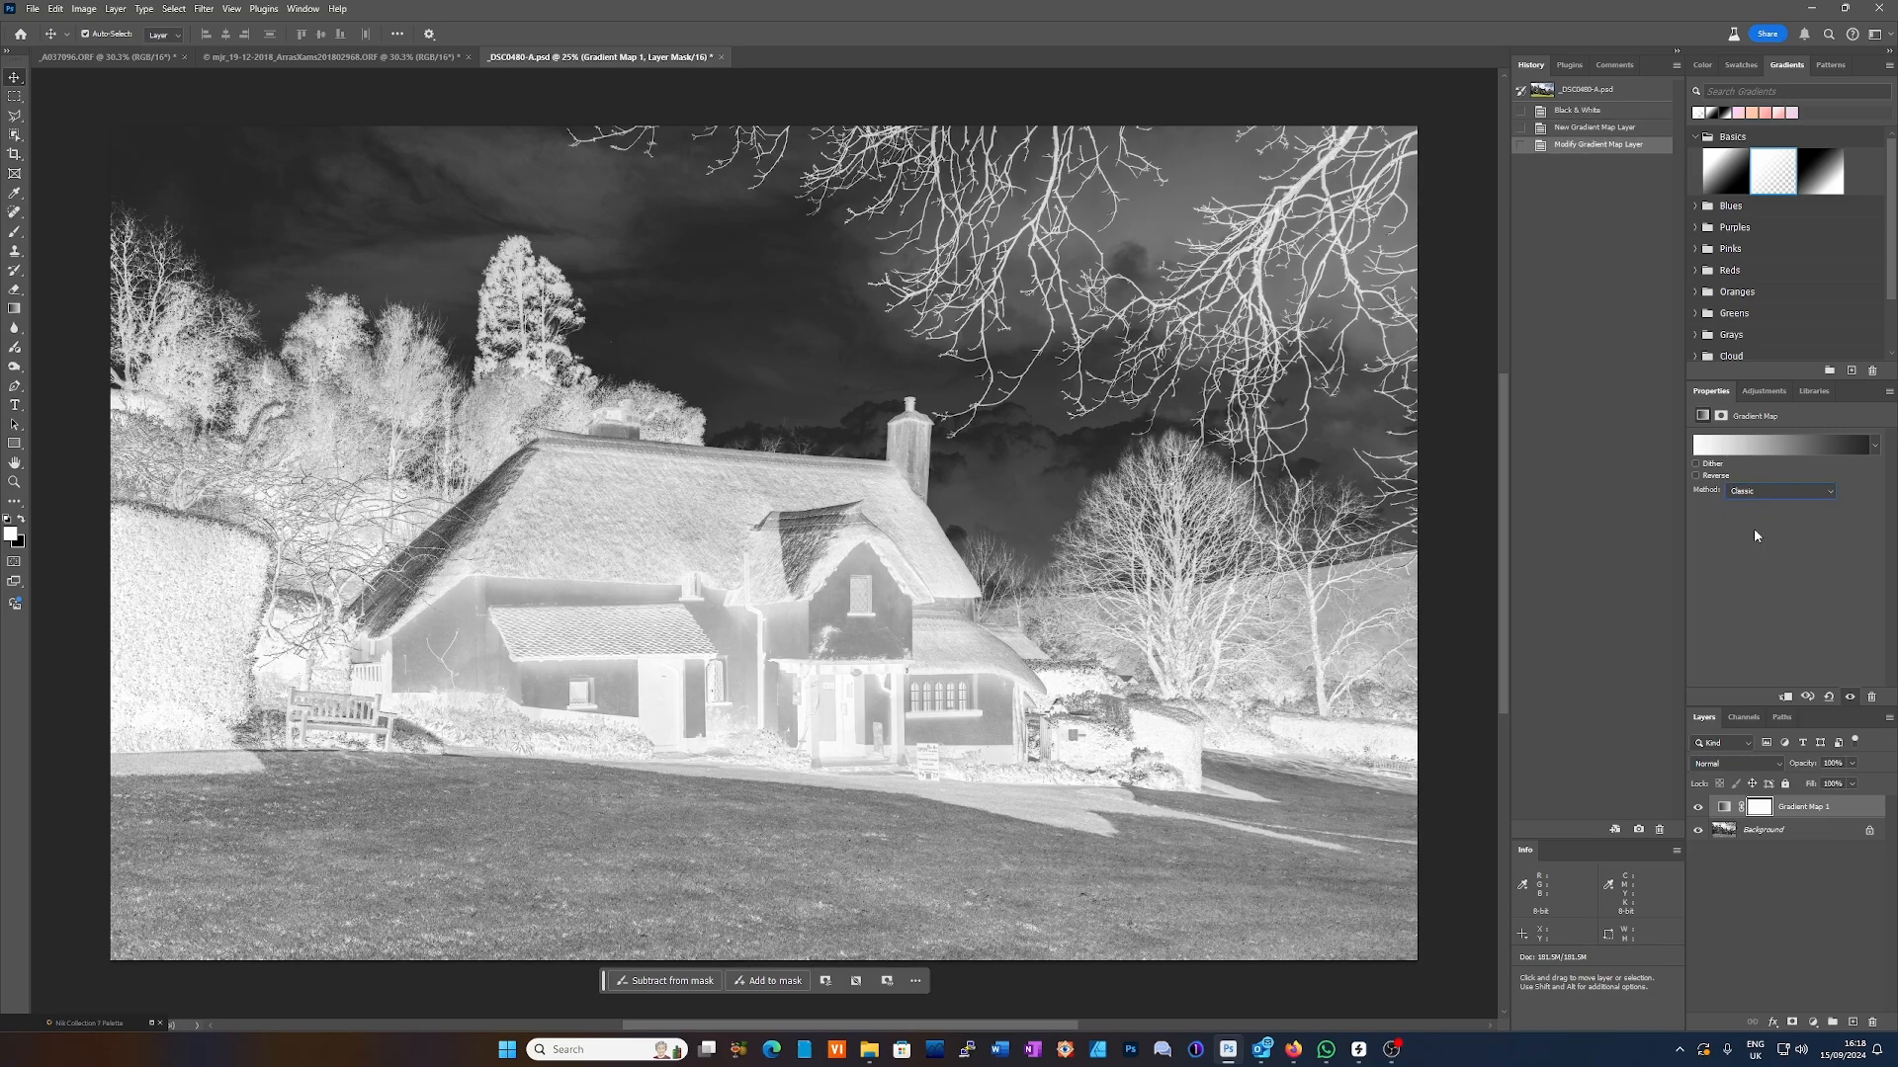
# - Apply the Black, White preset from the Basics gradients to the gradient map
pyautogui.click(1777, 445)
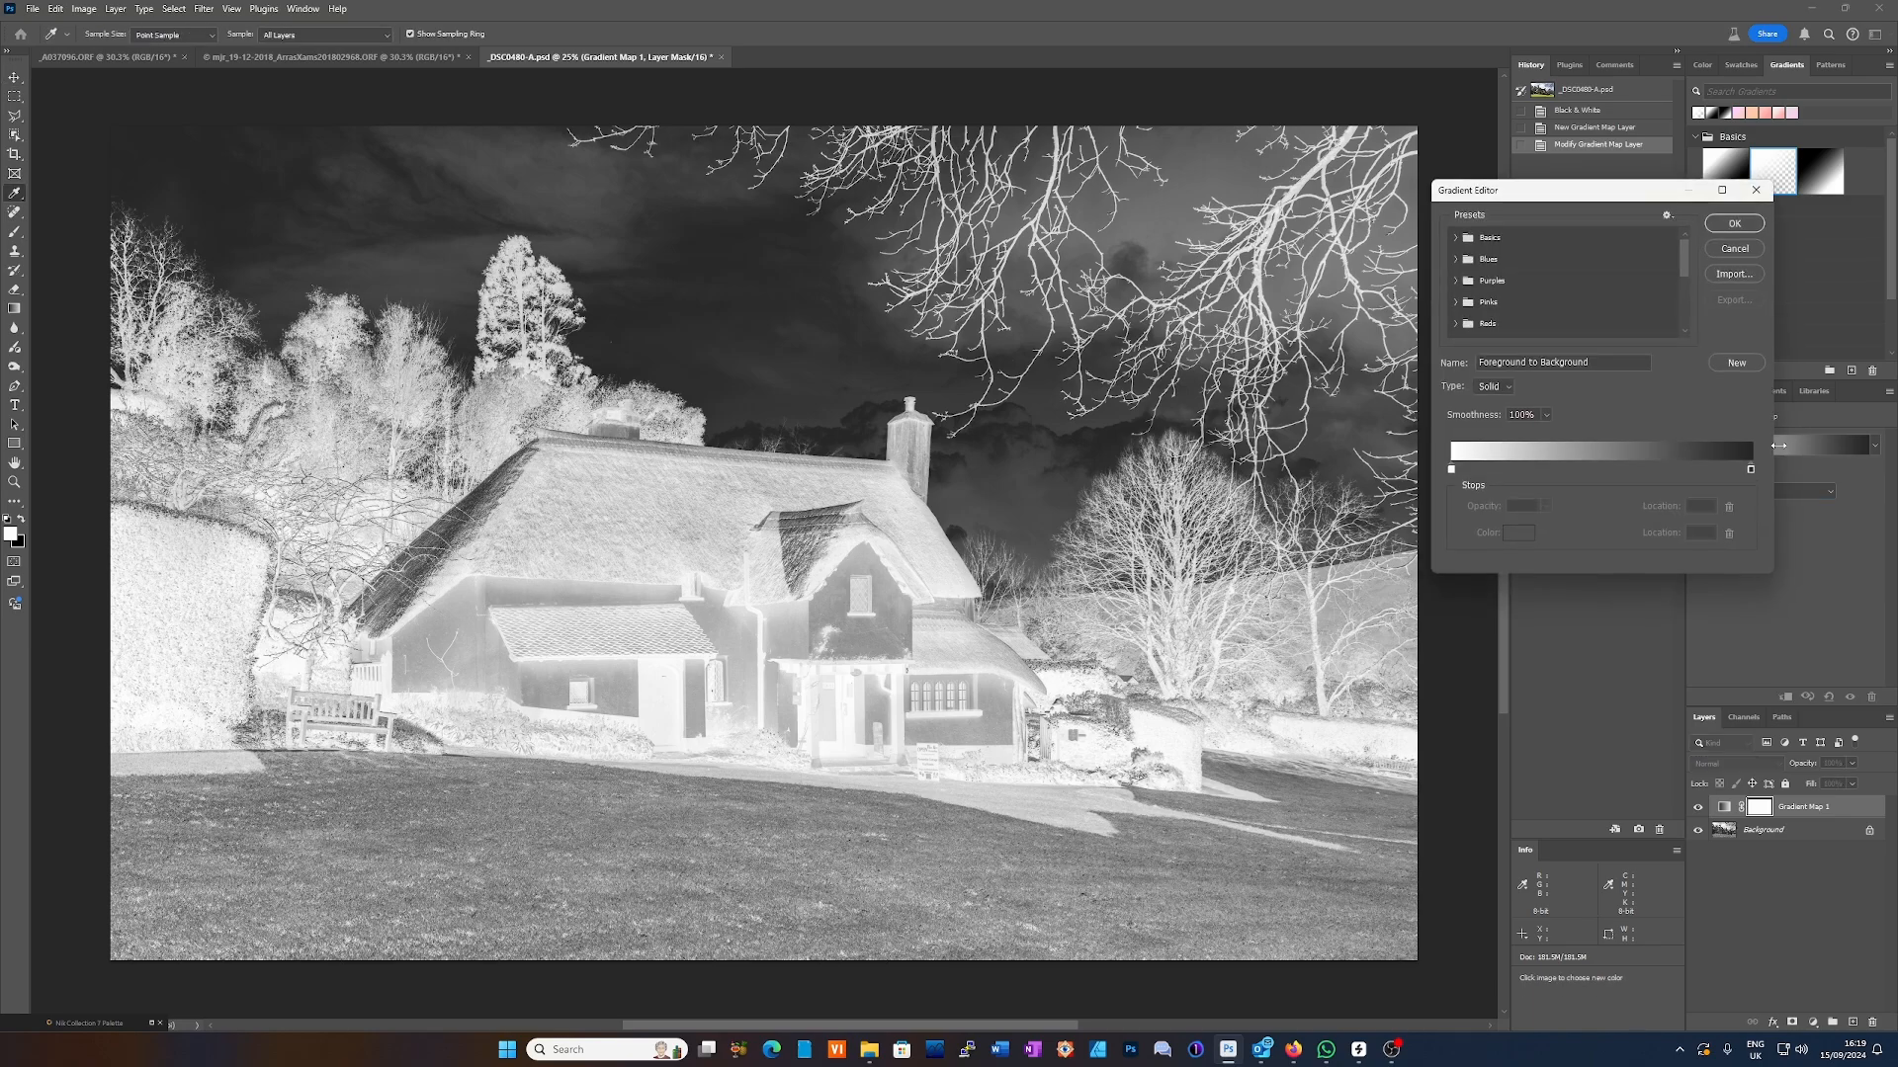
pyautogui.click(1457, 239)
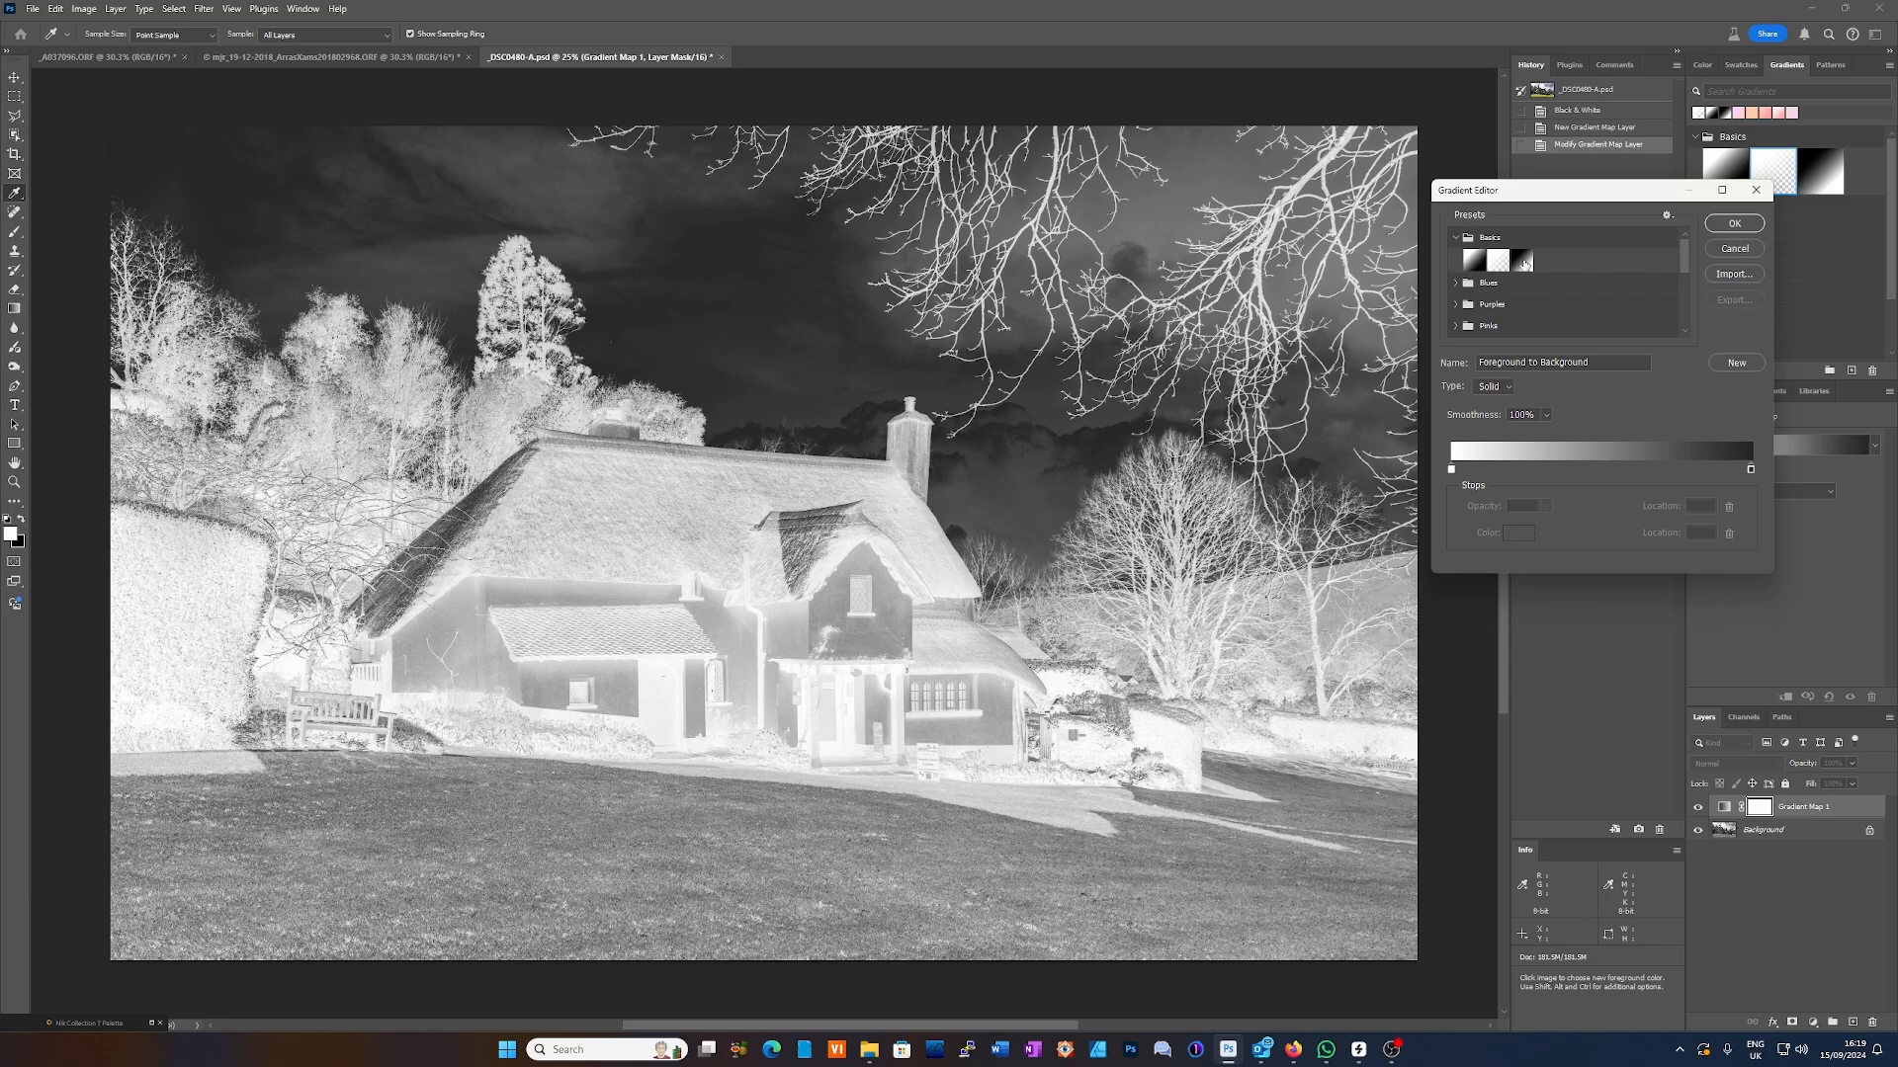
pyautogui.click(1523, 261)
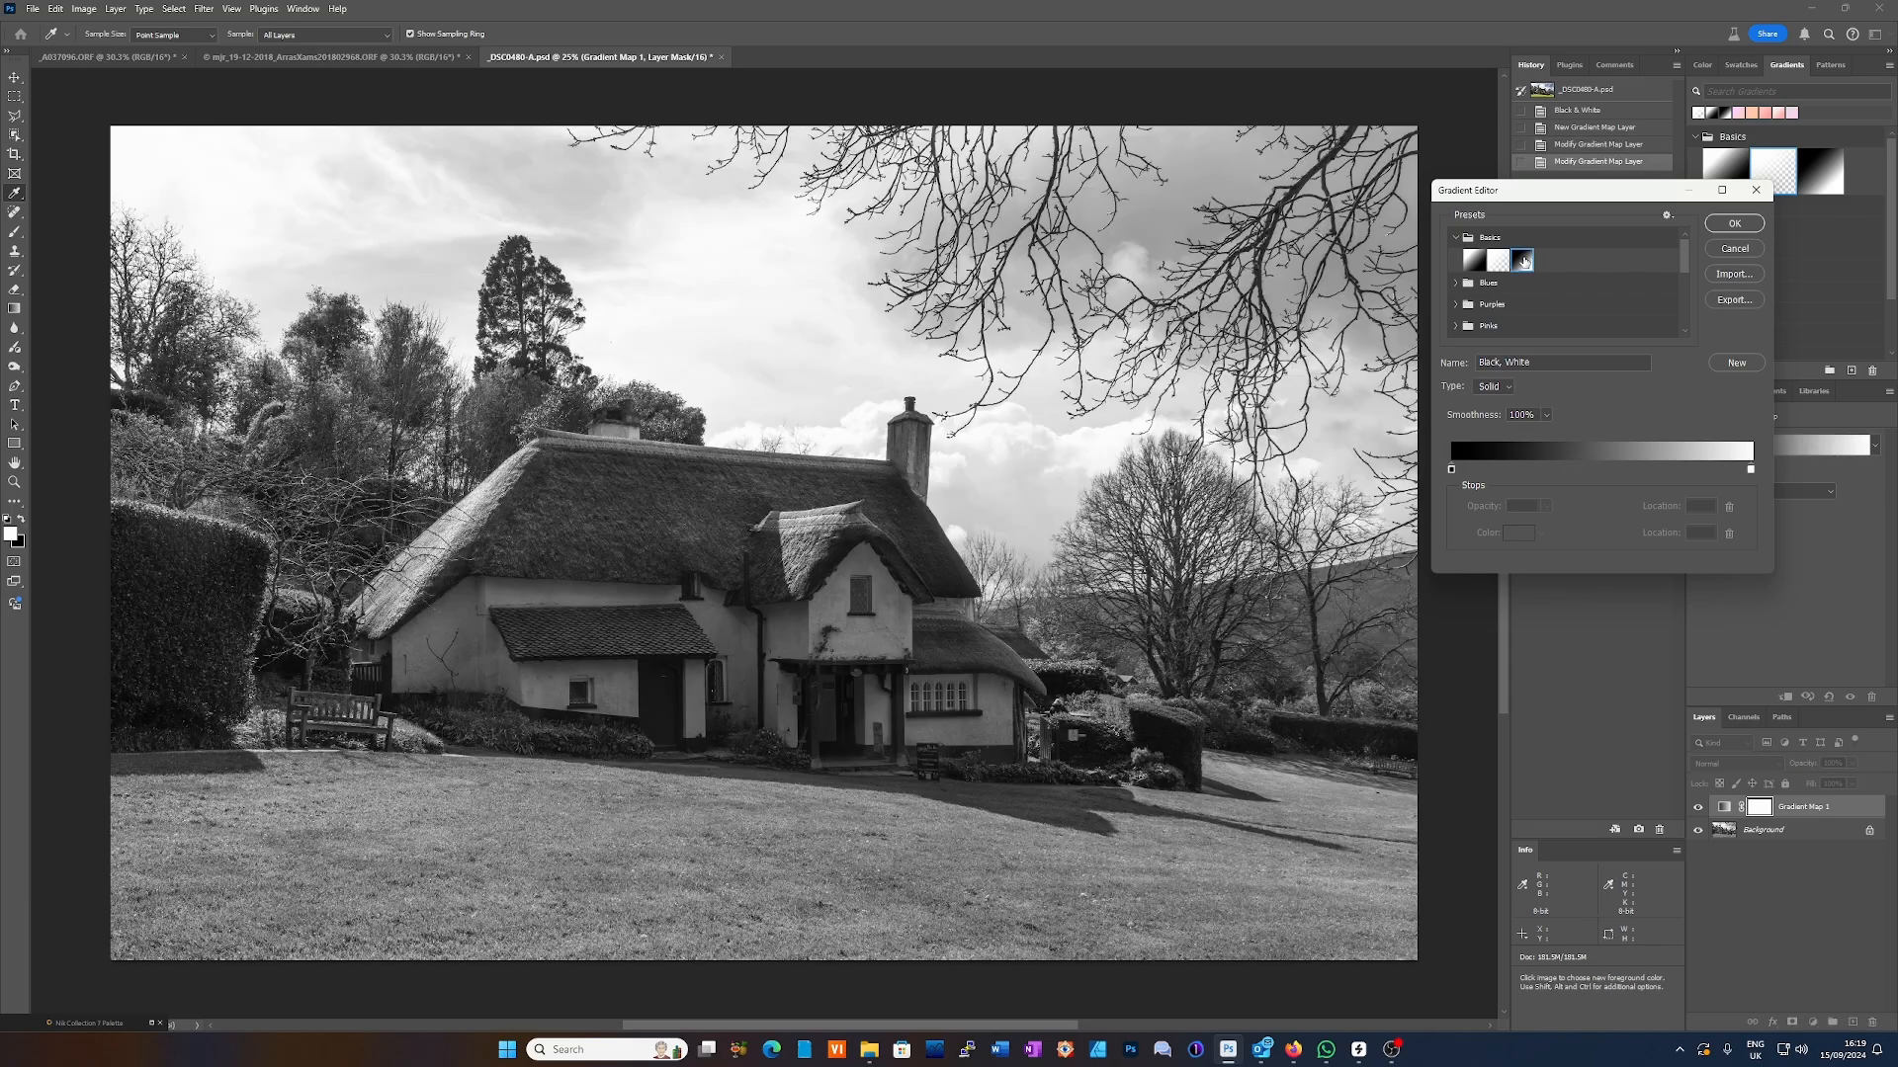
pyautogui.click(1752, 225)
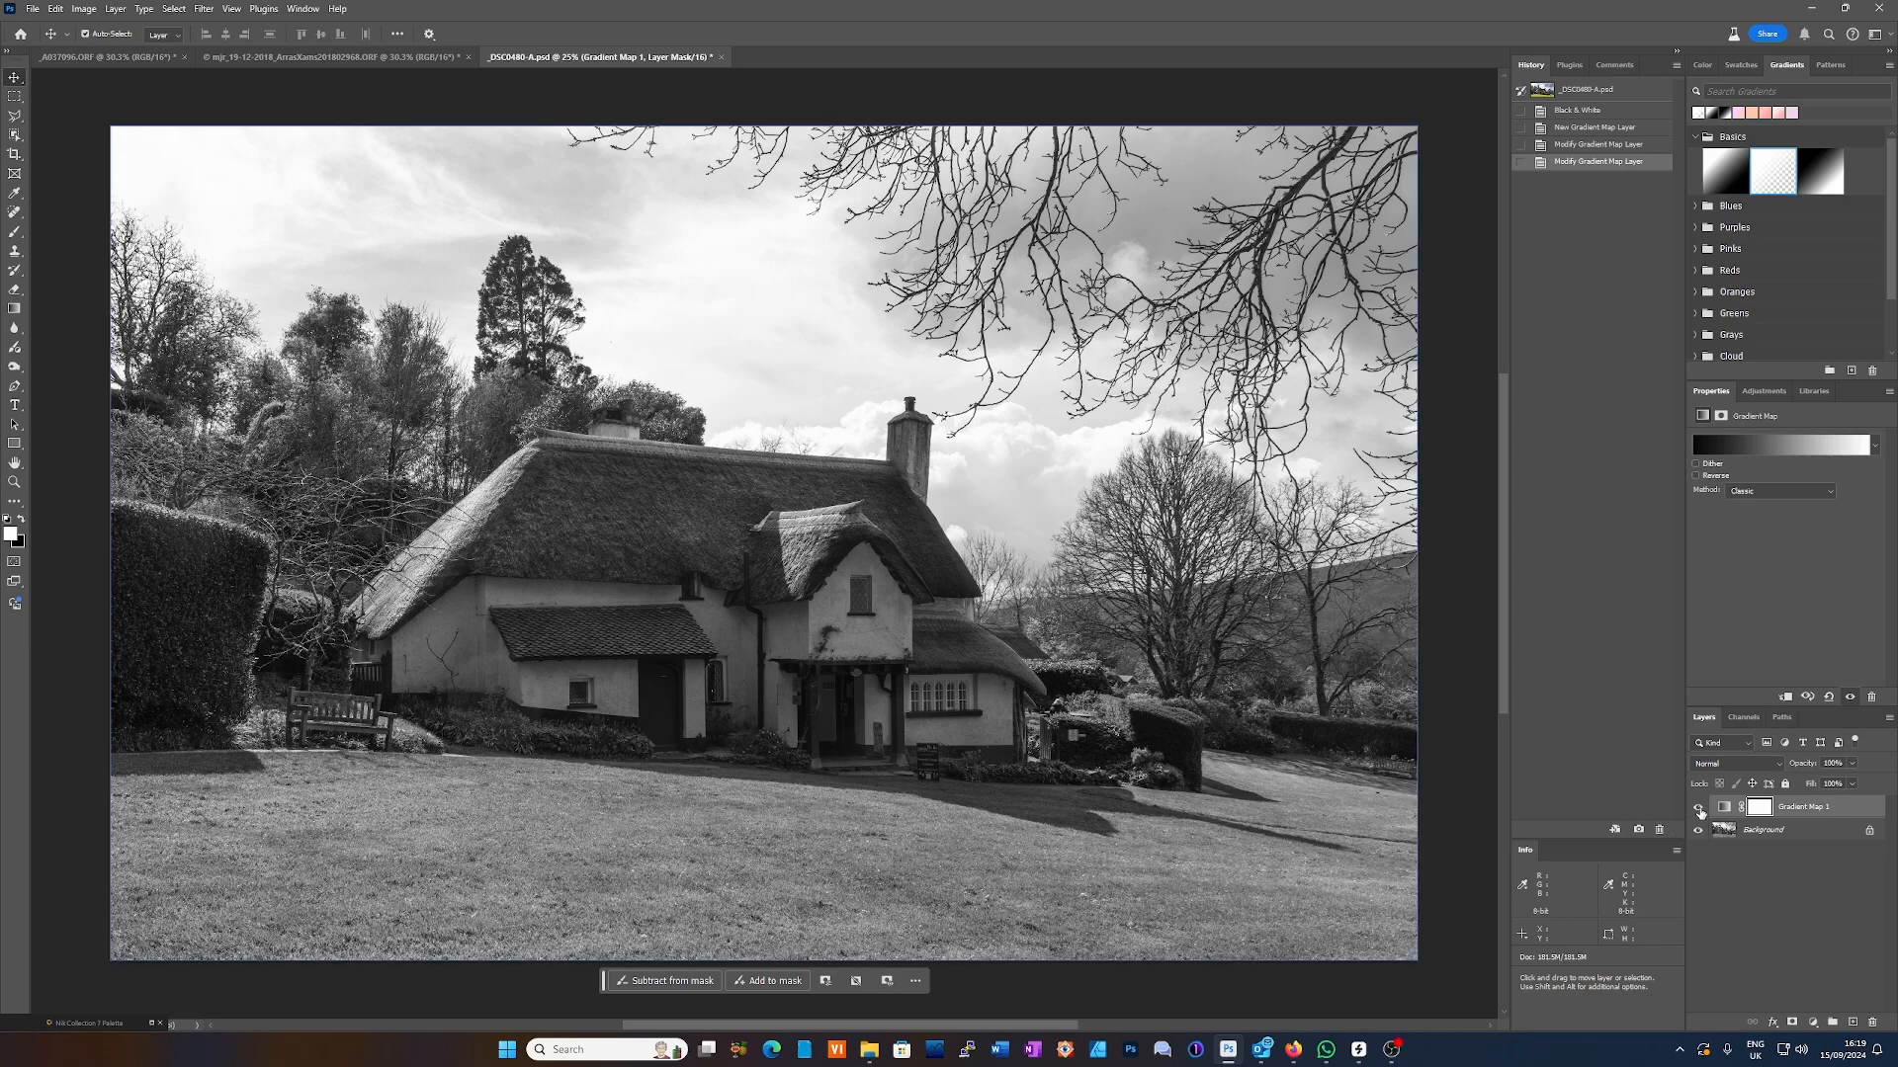
# - Compare the photo with and without the gradient map by hiding and showing its layer twice
pyautogui.click(1699, 808)
pyautogui.click(1699, 808)
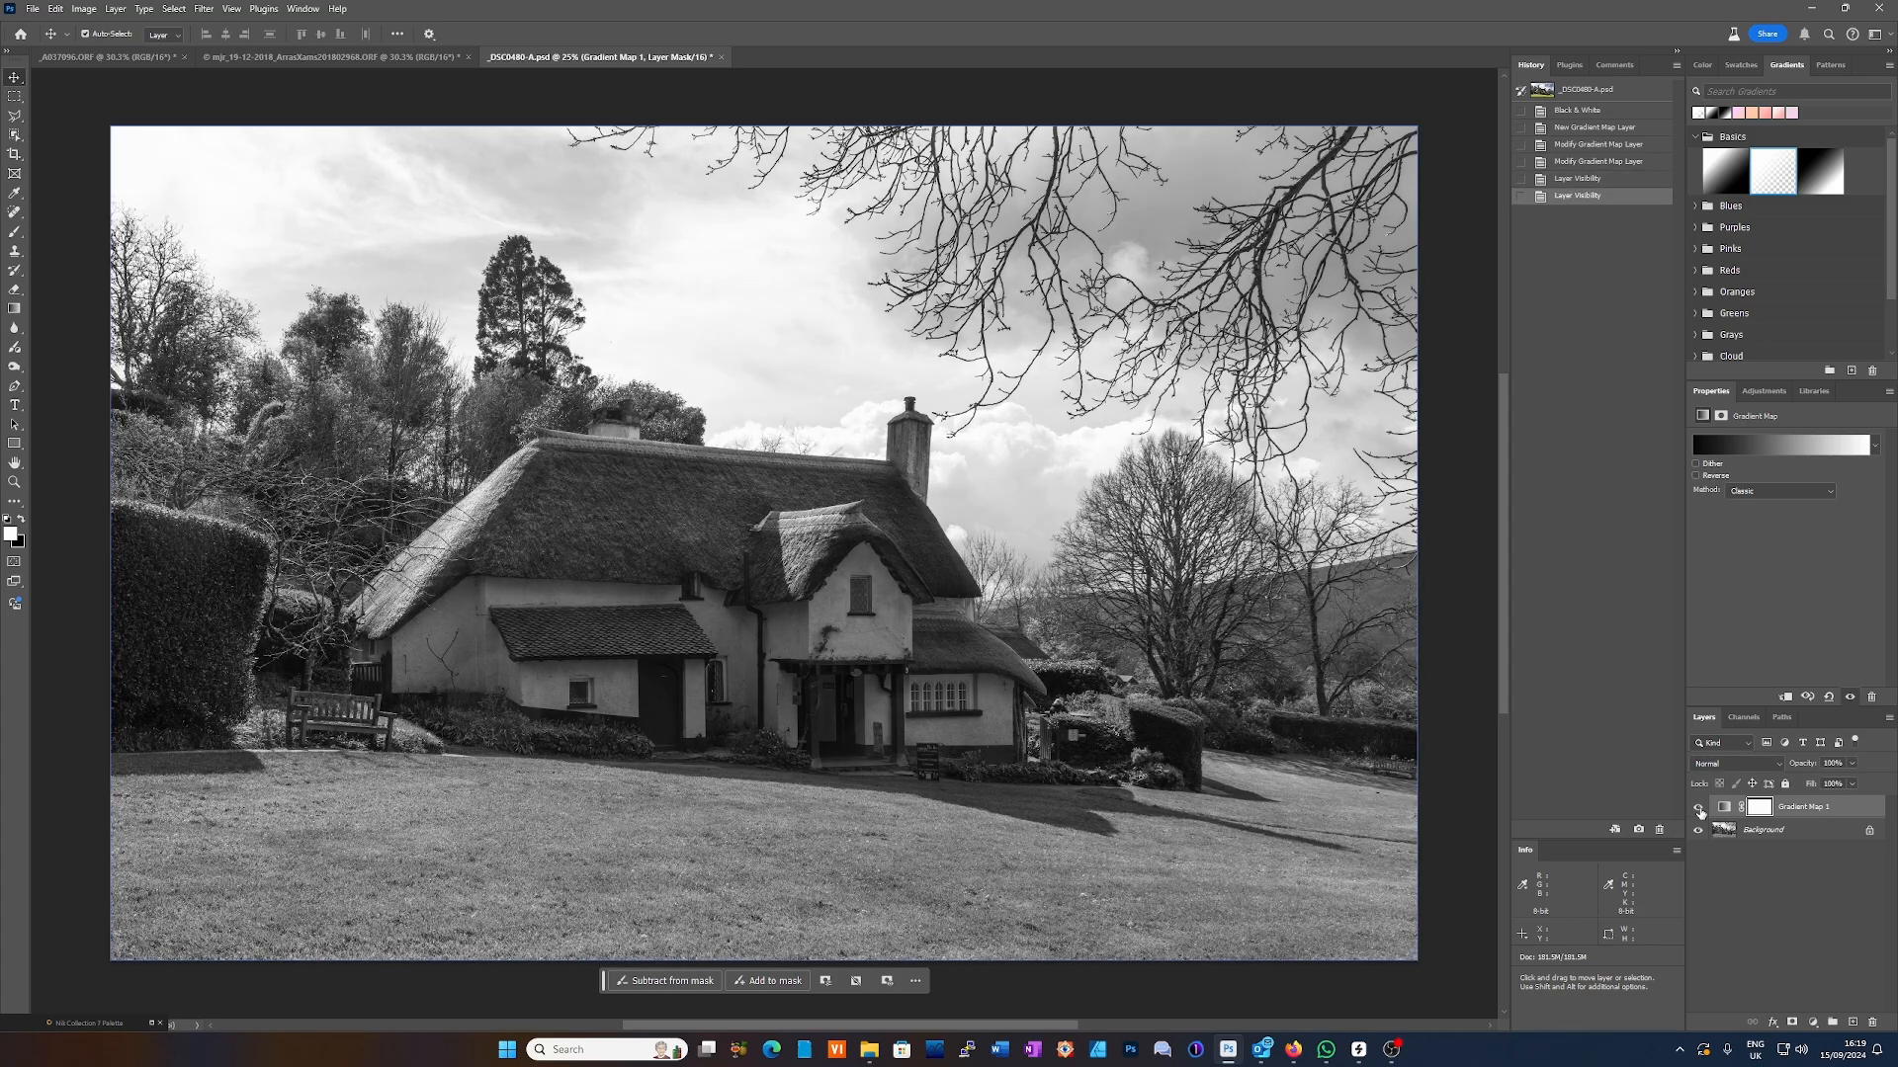
pyautogui.click(1699, 809)
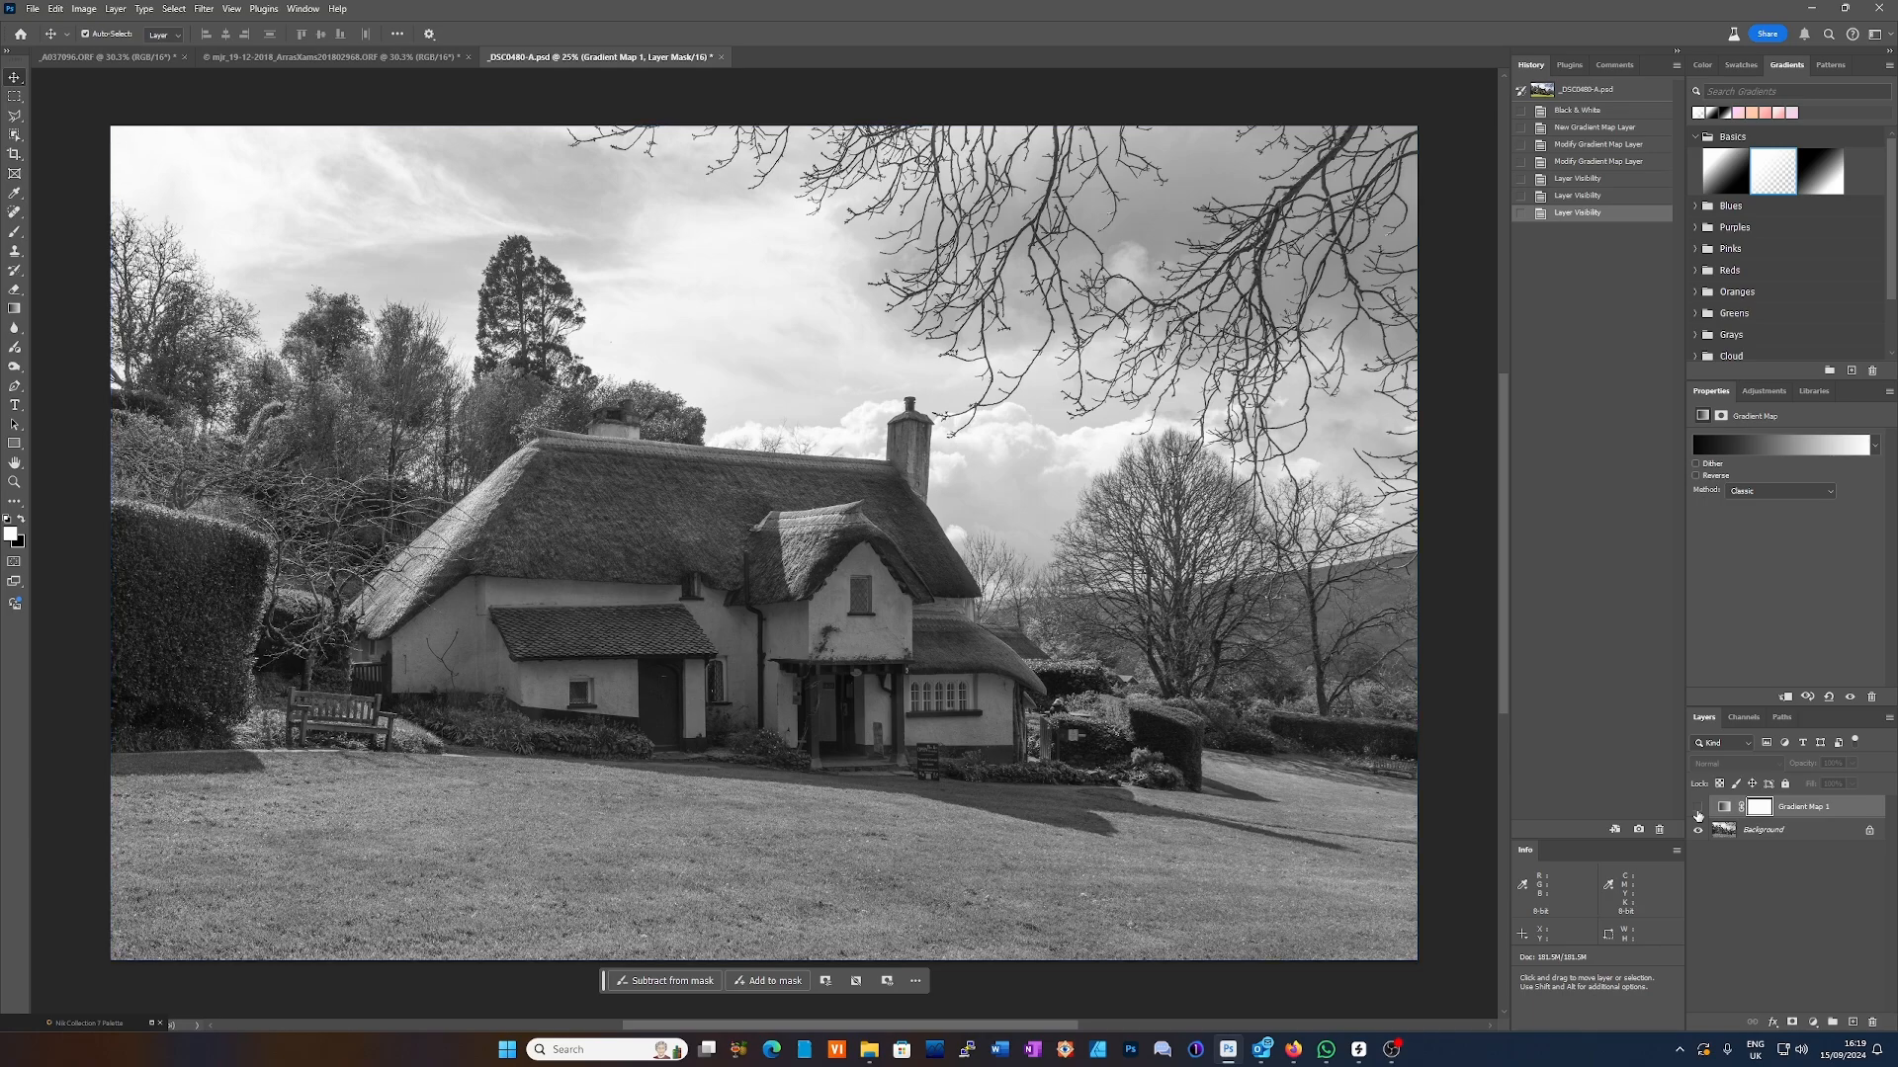
pyautogui.click(1699, 808)
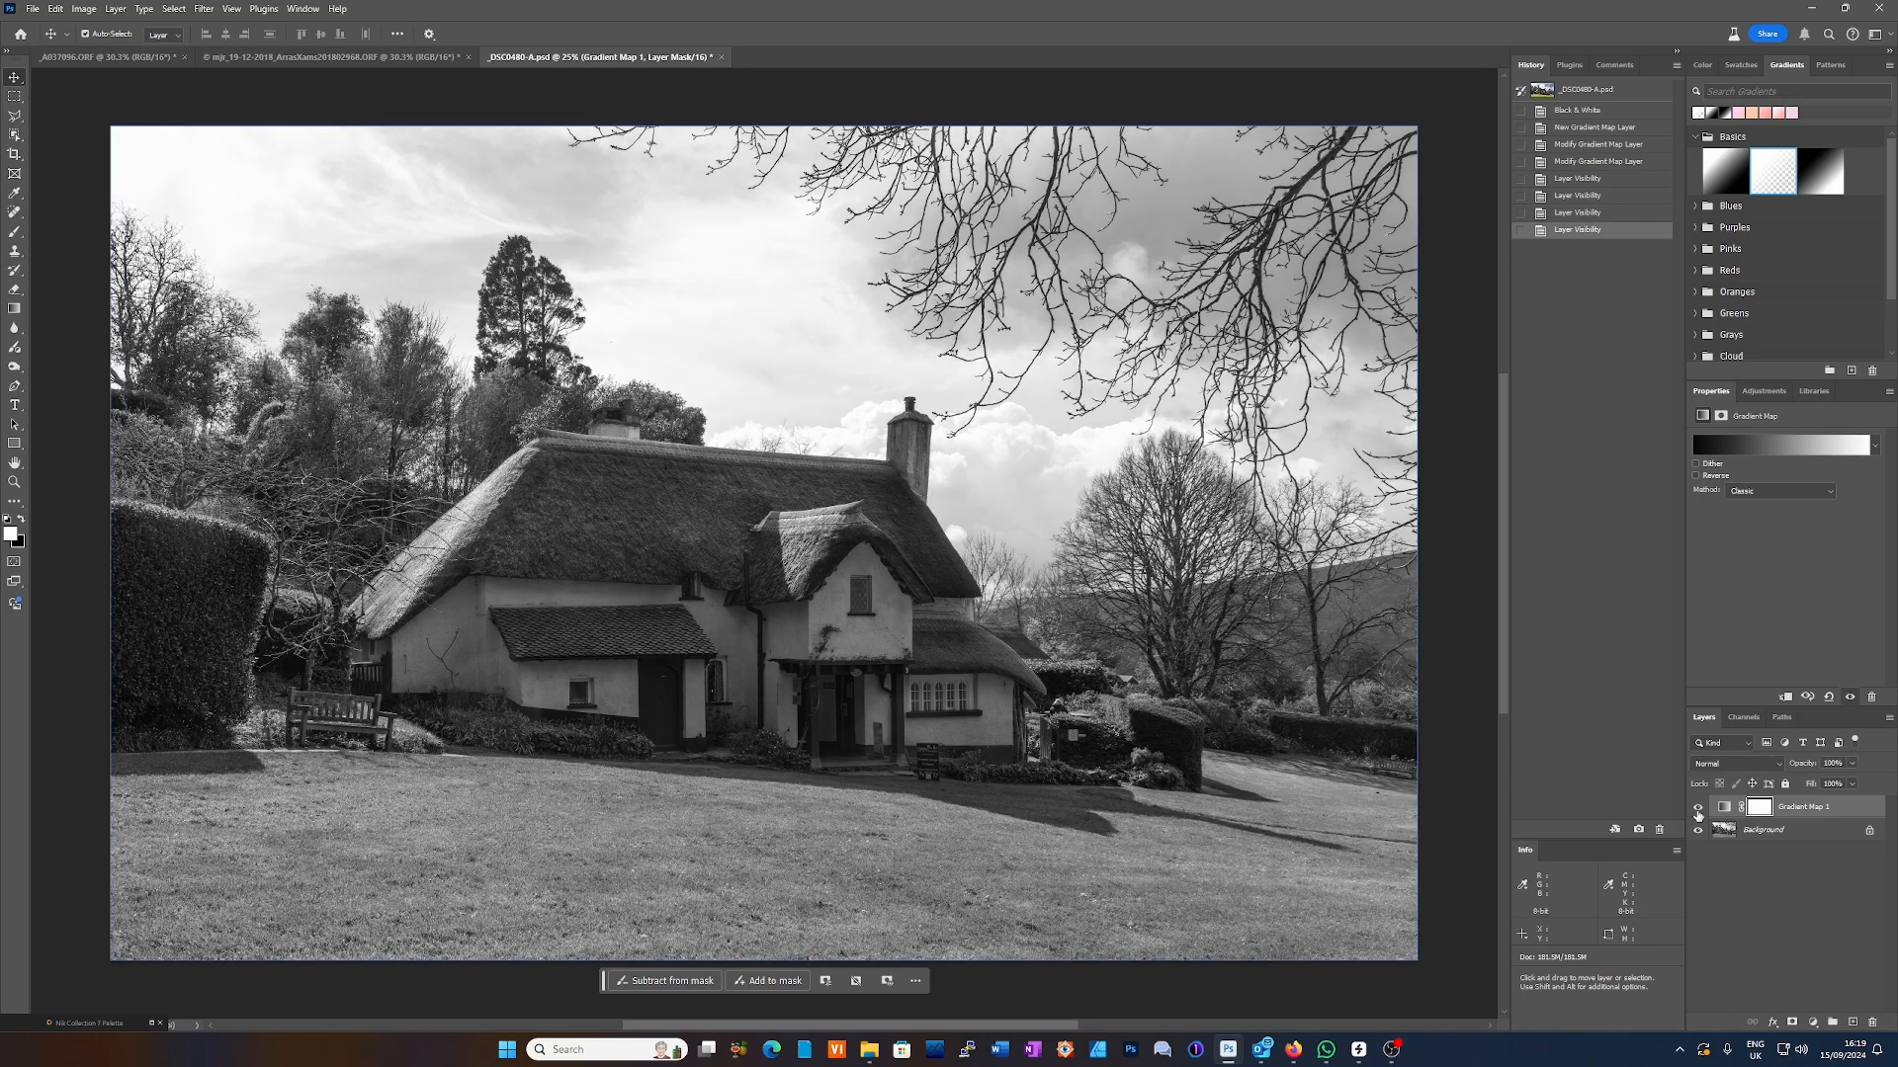
# - Hide and show the Gradient Map layer once more to compare the conversion
pyautogui.click(1699, 810)
pyautogui.click(1699, 809)
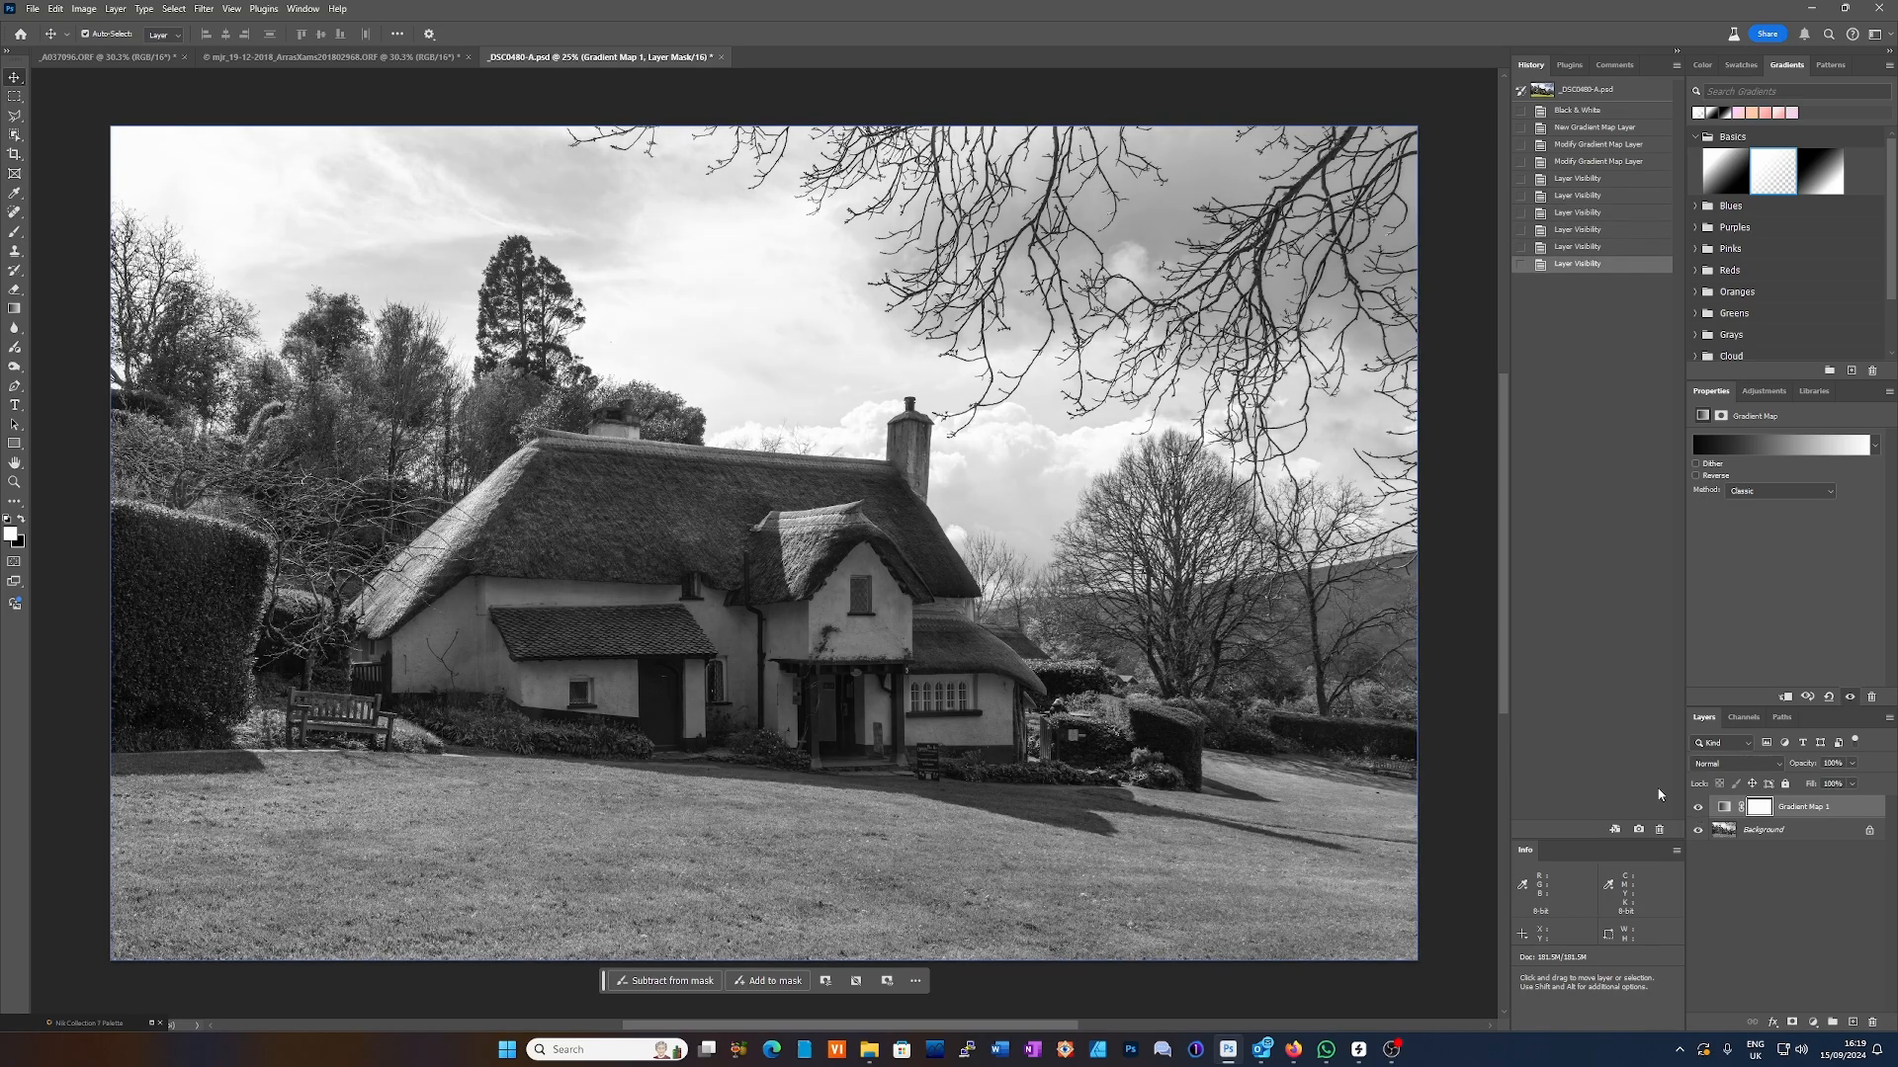
# - Edit the gradient map's gradient: move the black stop to location 3, the white stop to 94, and shift the midpoint towards black
pyautogui.click(1777, 449)
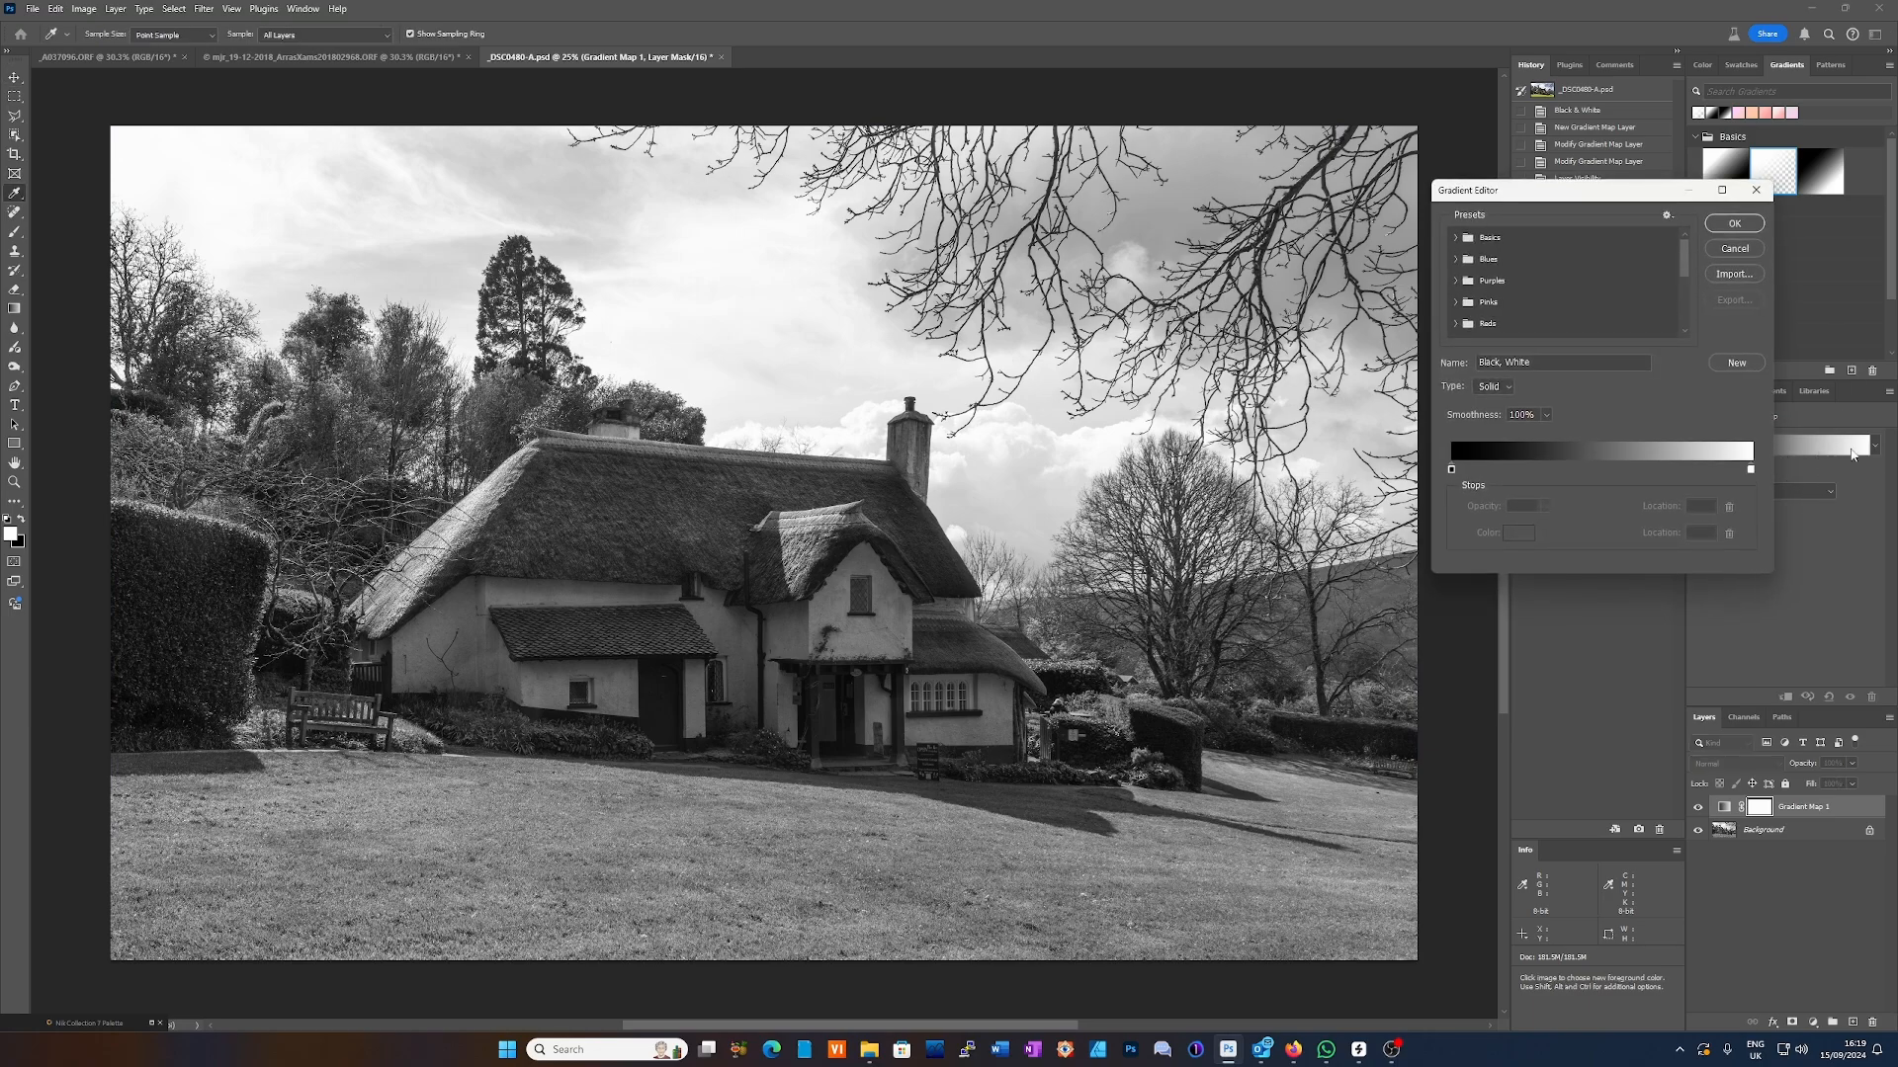
pyautogui.moveTo(1469, 200); pyautogui.dragTo(1305, 212)
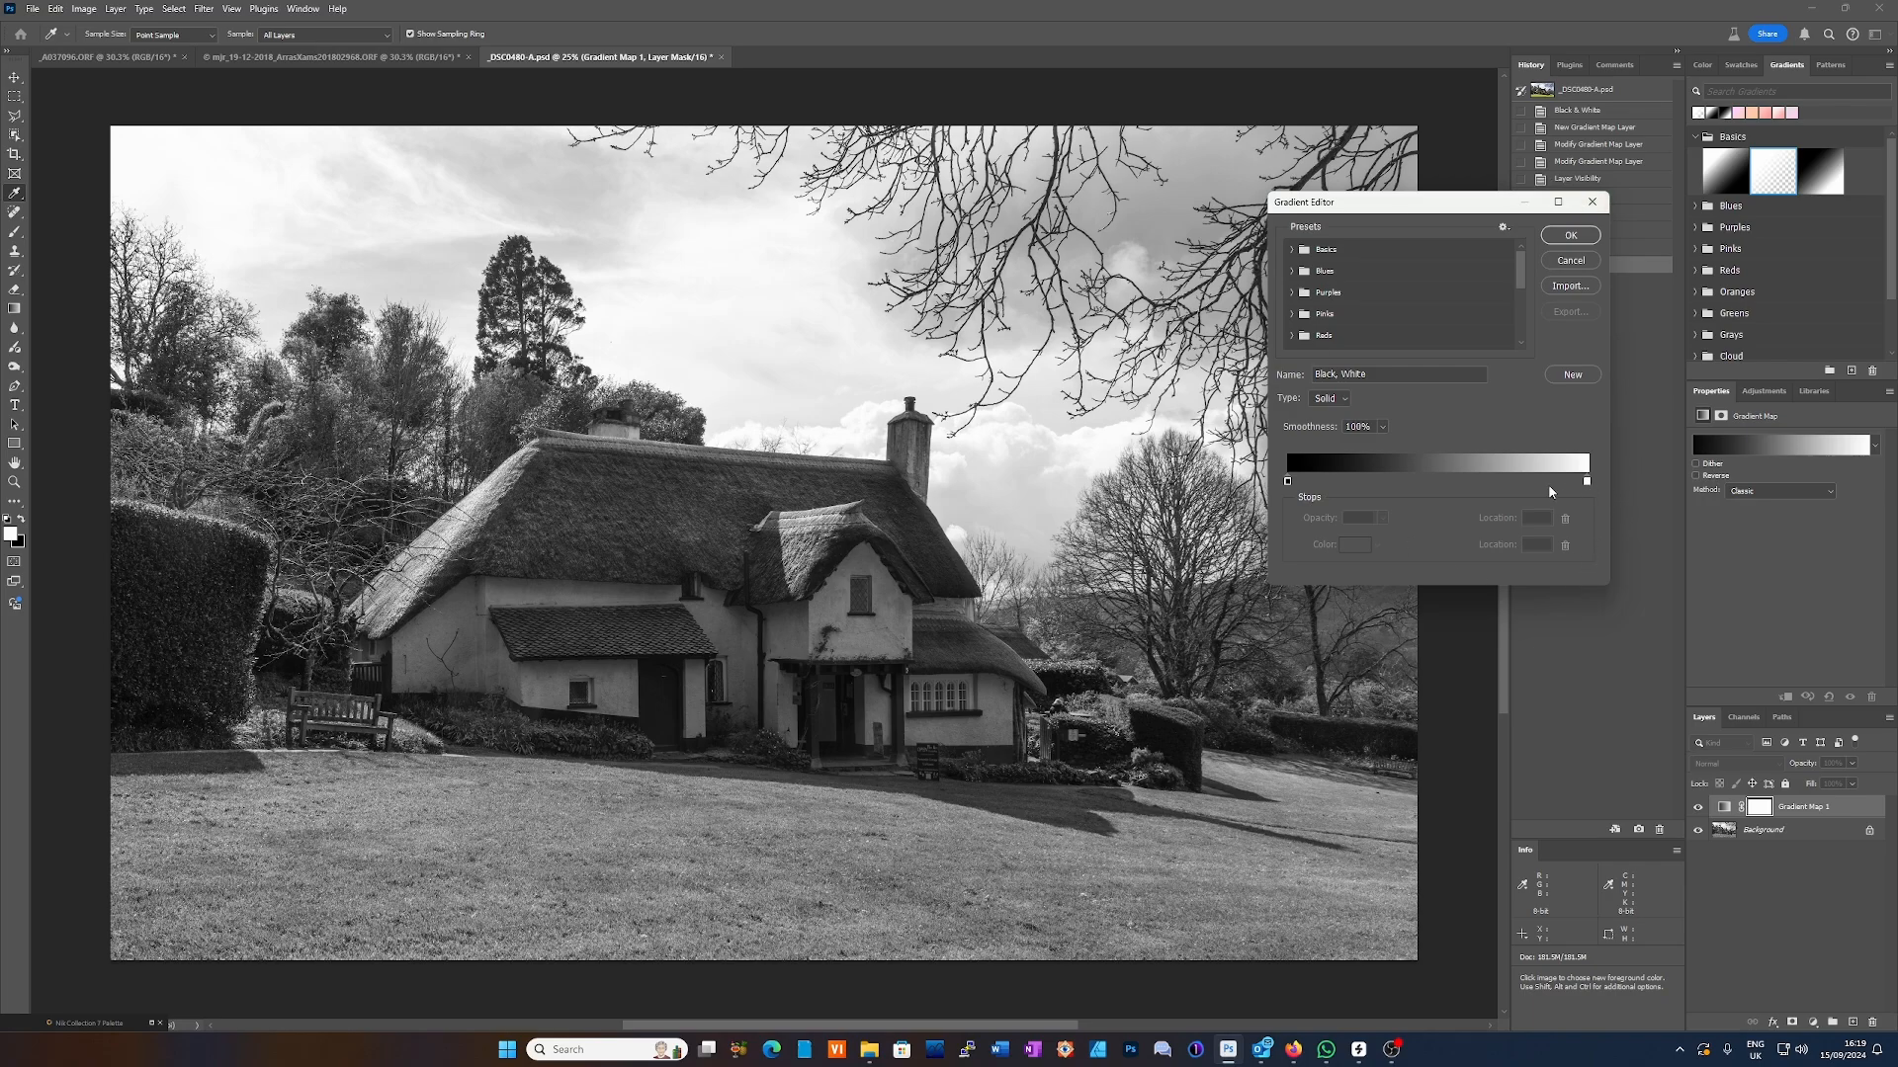
pyautogui.click(1288, 481)
pyautogui.moveTo(1290, 485)
pyautogui.mouseDown()
pyautogui.moveTo(1315, 482)
pyautogui.moveTo(1299, 484)
pyautogui.mouseUp()
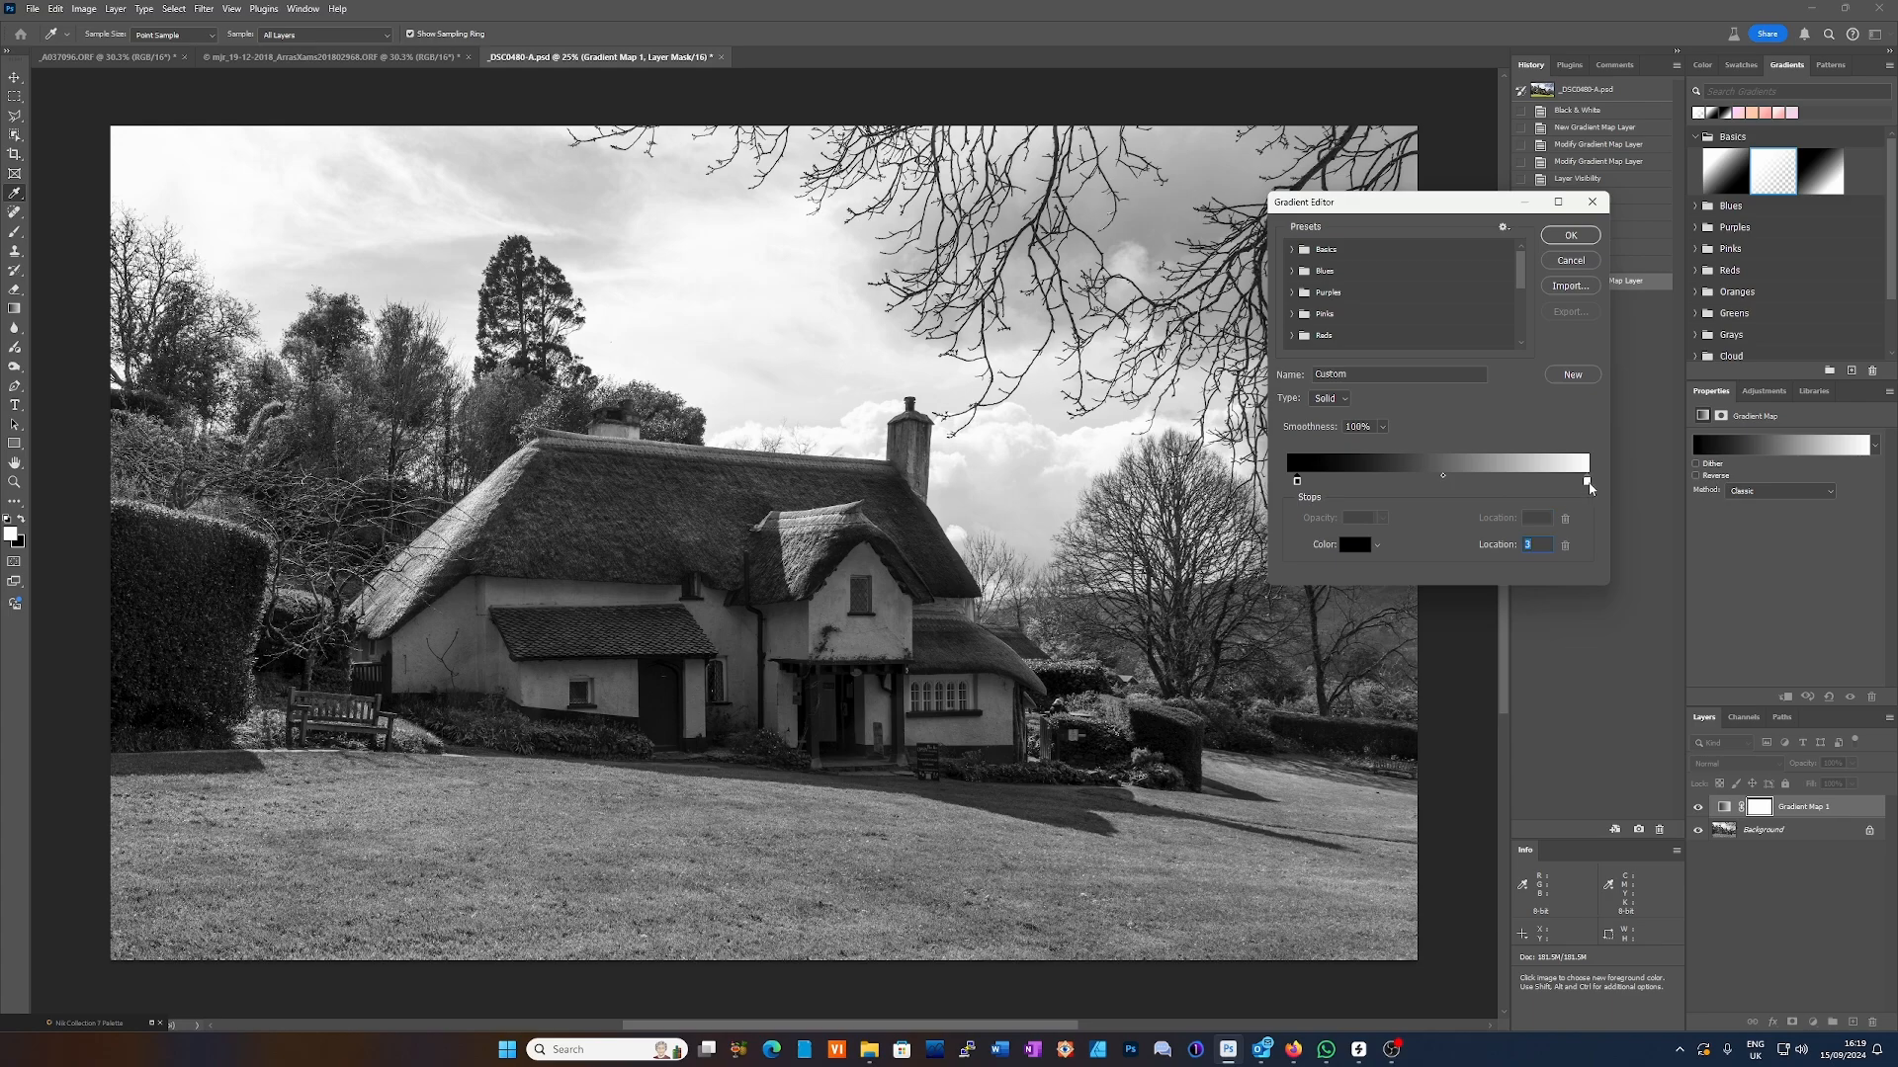
pyautogui.moveTo(1586, 485); pyautogui.dragTo(1570, 484)
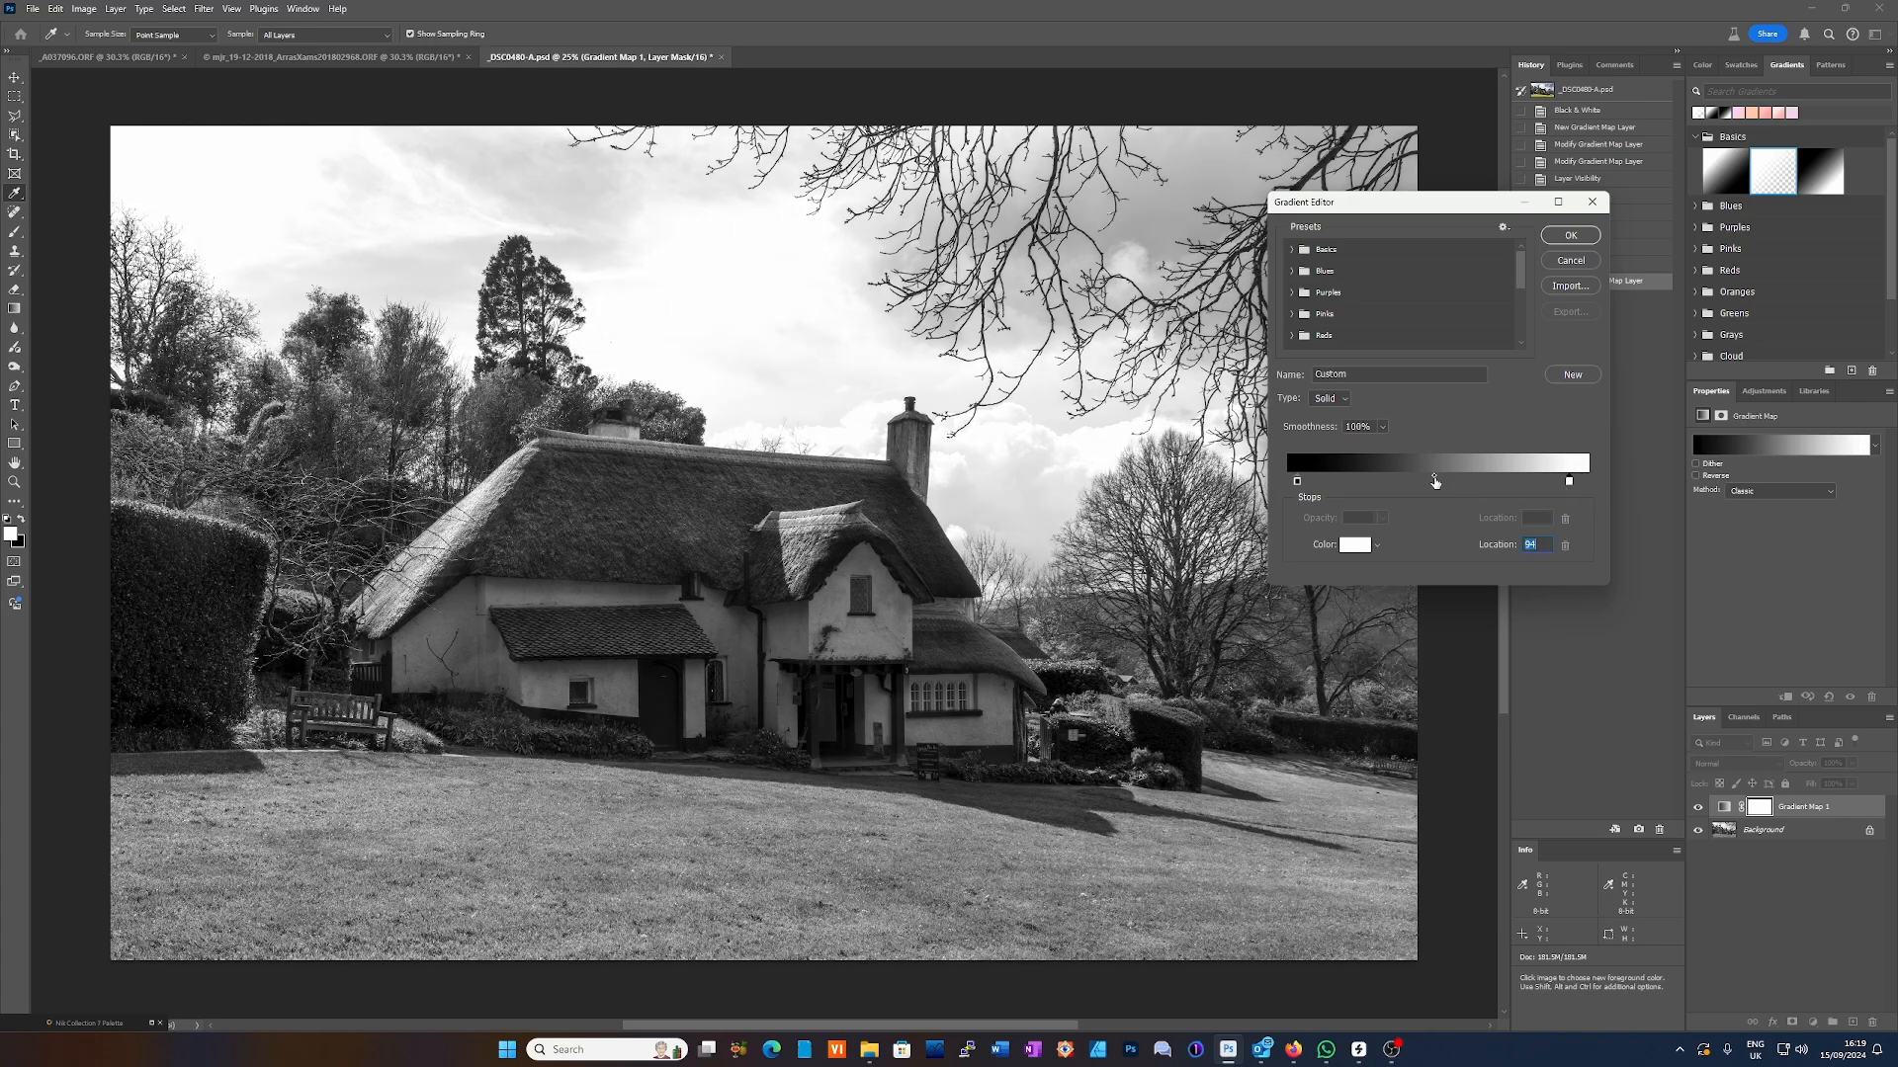
pyautogui.moveTo(1435, 479); pyautogui.dragTo(1408, 478)
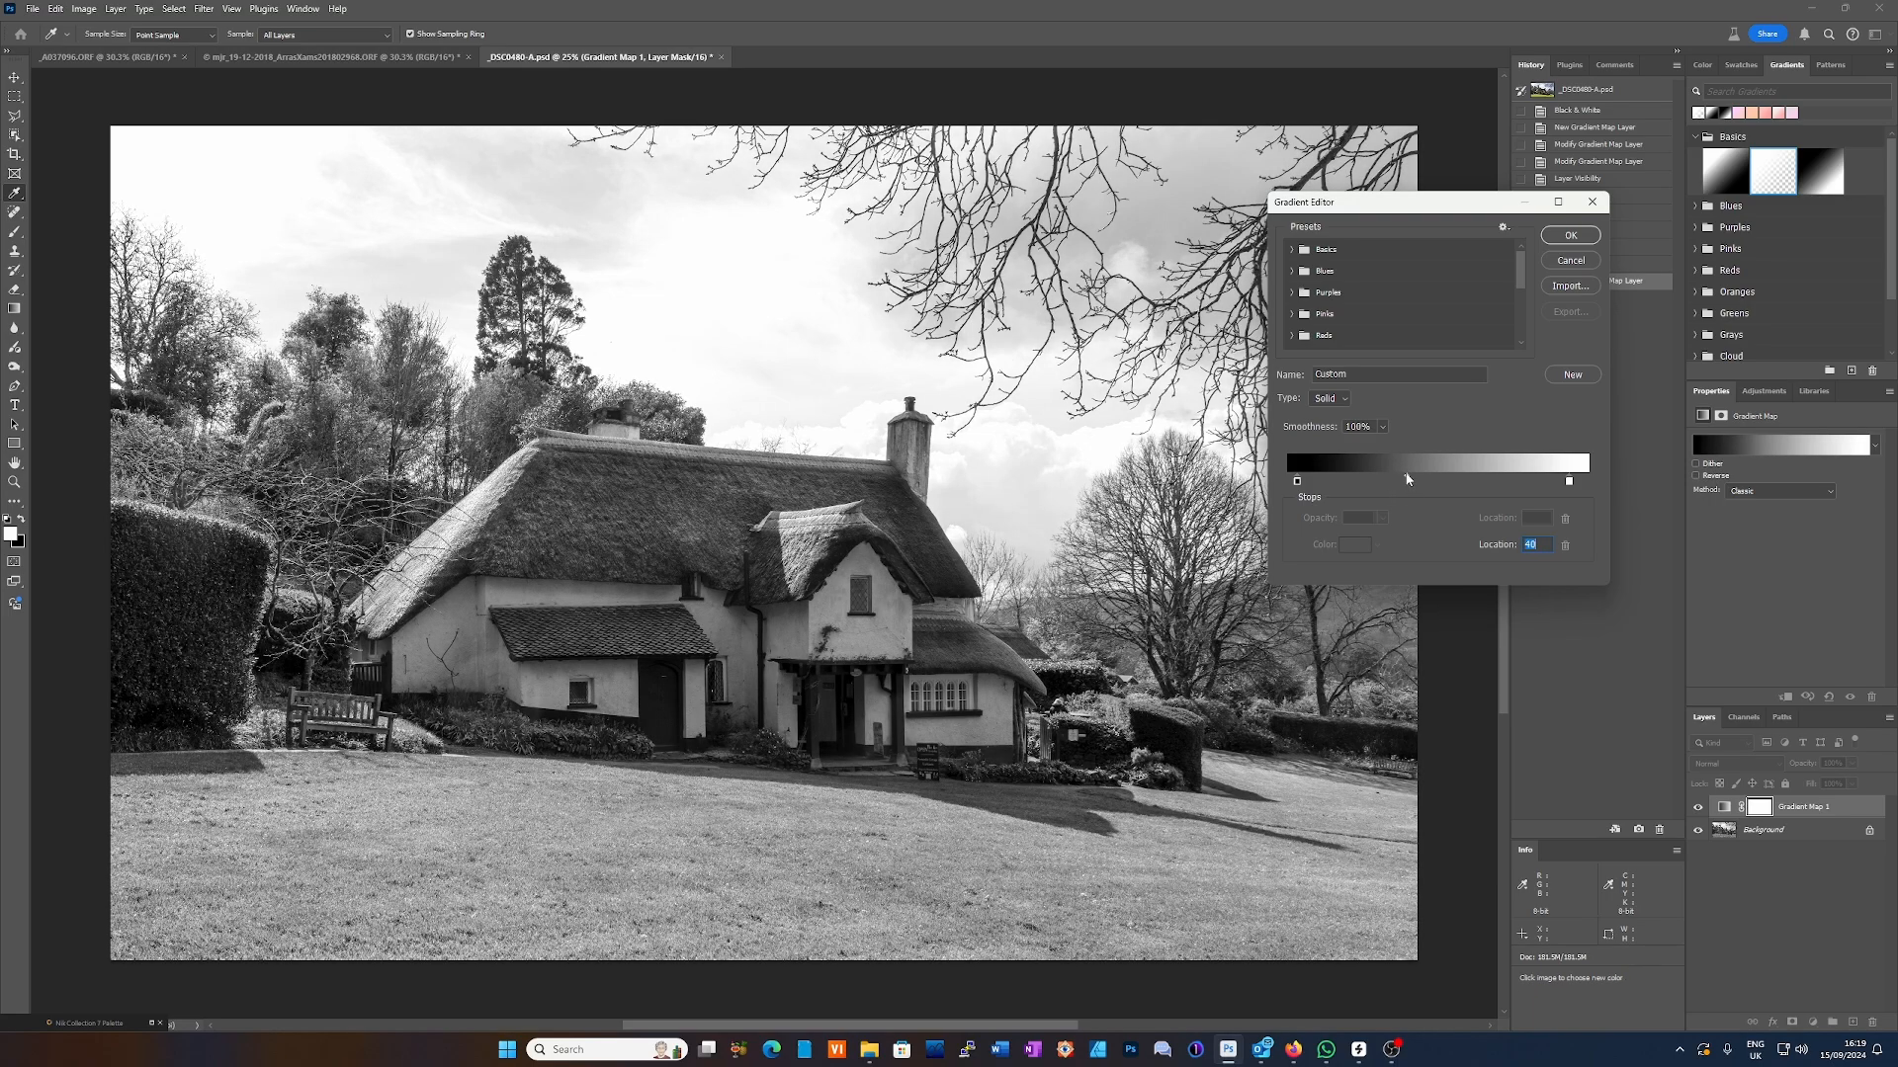
pyautogui.moveTo(1405, 479); pyautogui.dragTo(1403, 478)
# - Fine-tune the gradient's black and white stops, placing both closer to the ends, and apply the edited gradient
pyautogui.click(1568, 483)
pyautogui.moveTo(1570, 483); pyautogui.dragTo(1568, 484)
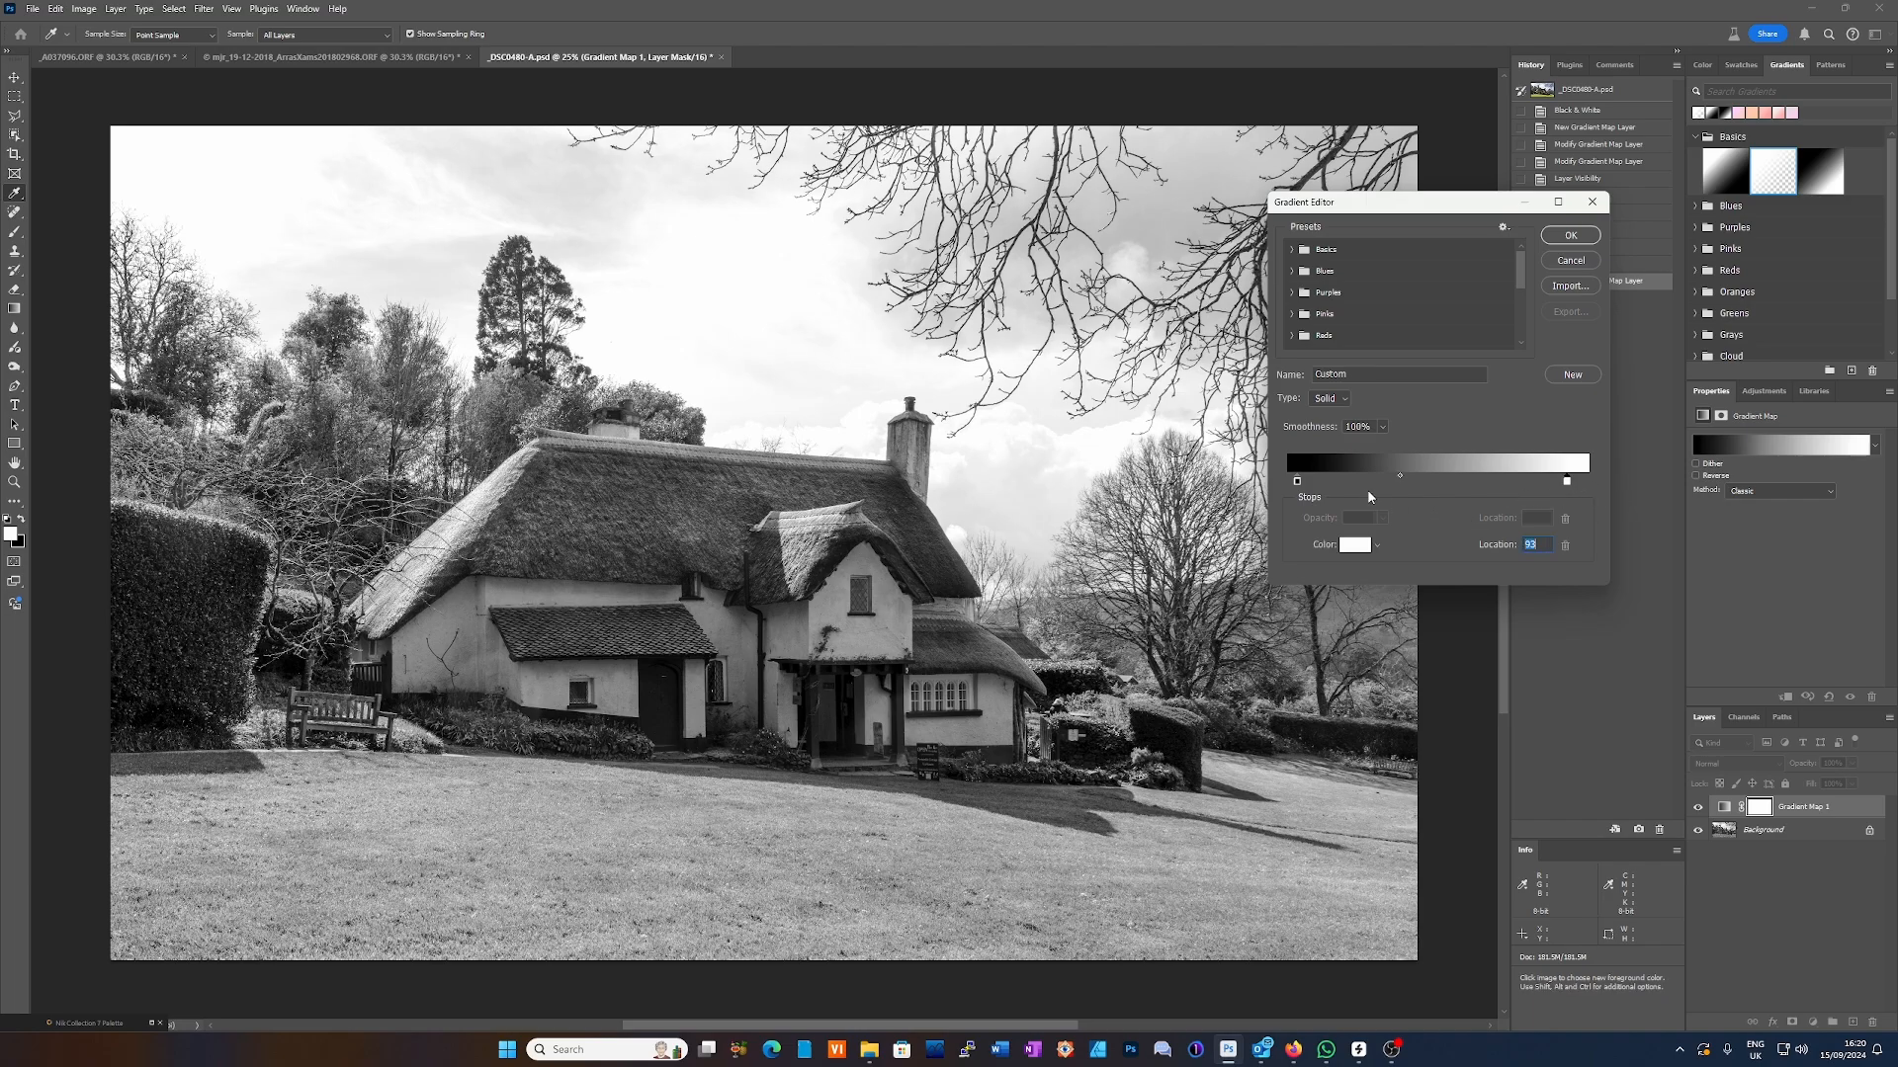
pyautogui.click(1300, 482)
pyautogui.moveTo(1299, 483); pyautogui.dragTo(1290, 486)
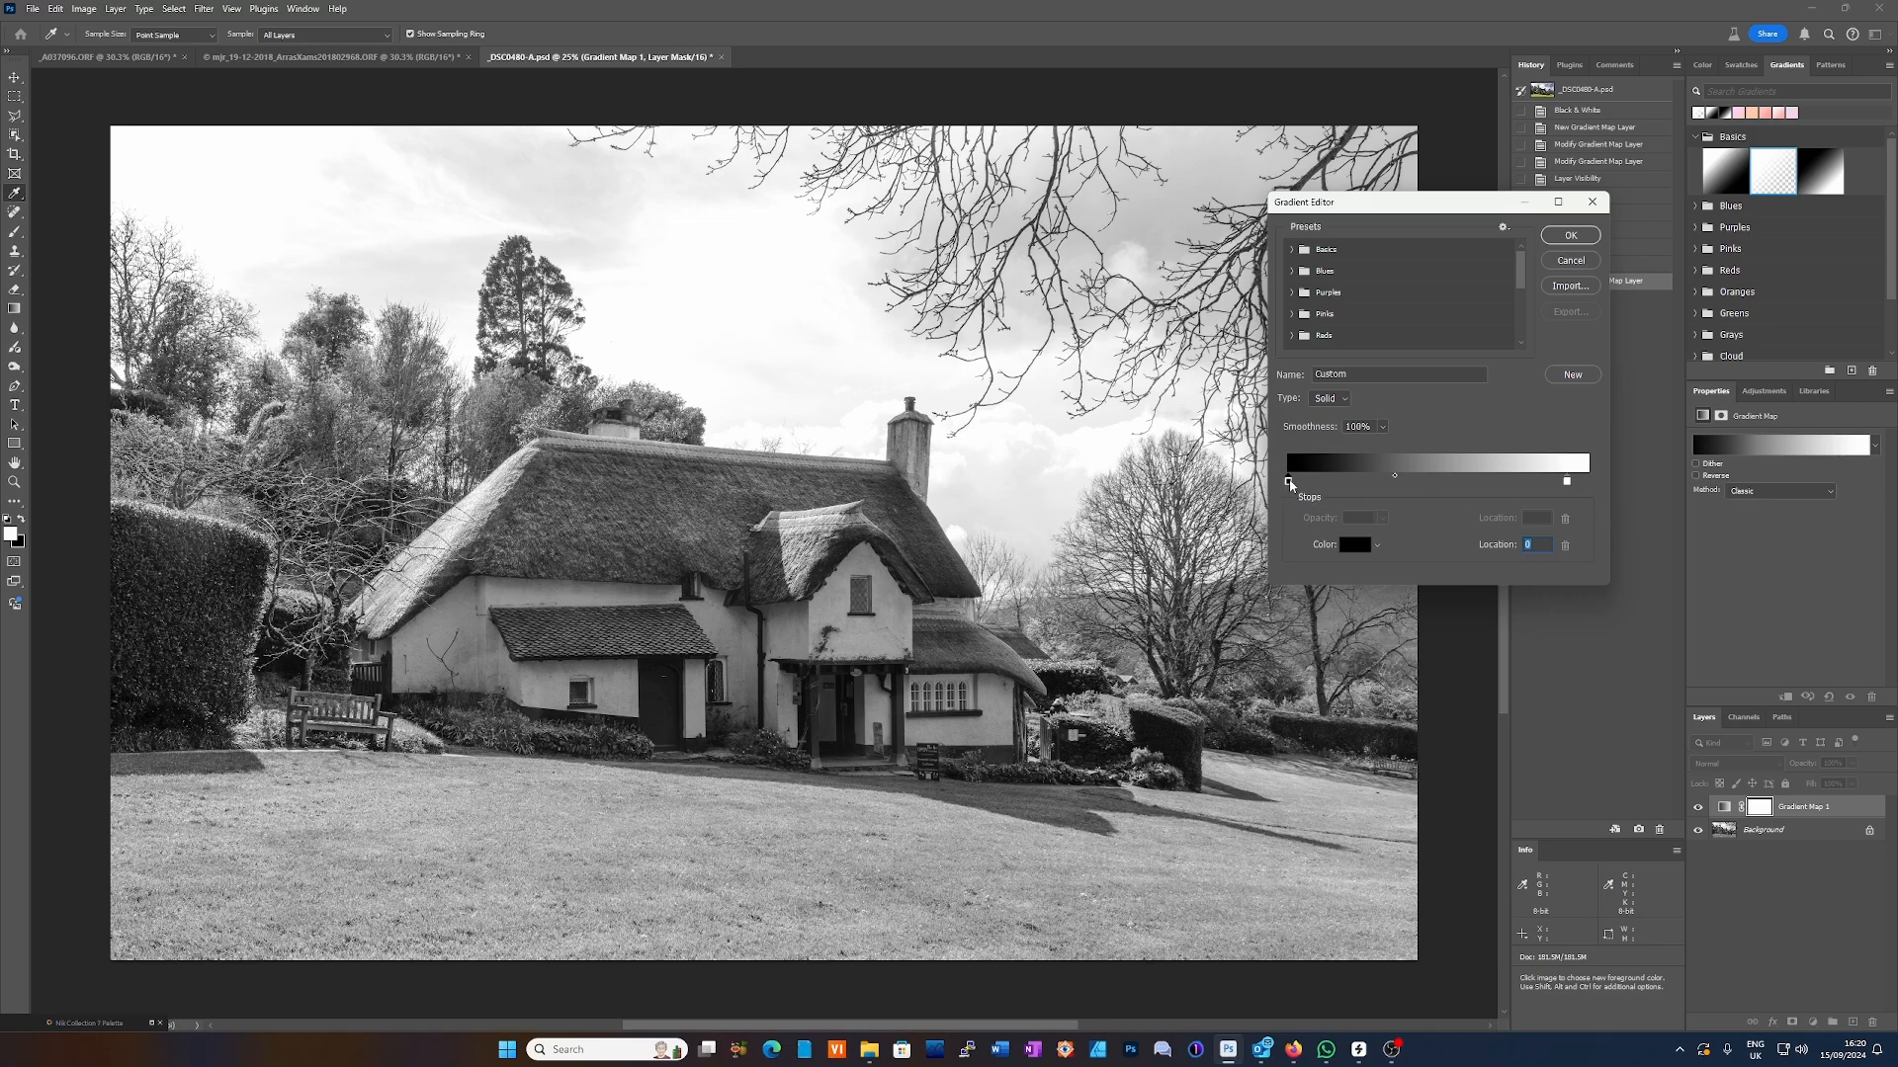
pyautogui.moveTo(1291, 485); pyautogui.dragTo(1293, 485)
pyautogui.click(1566, 483)
pyautogui.moveTo(1566, 484); pyautogui.dragTo(1573, 483)
pyautogui.click(1571, 235)
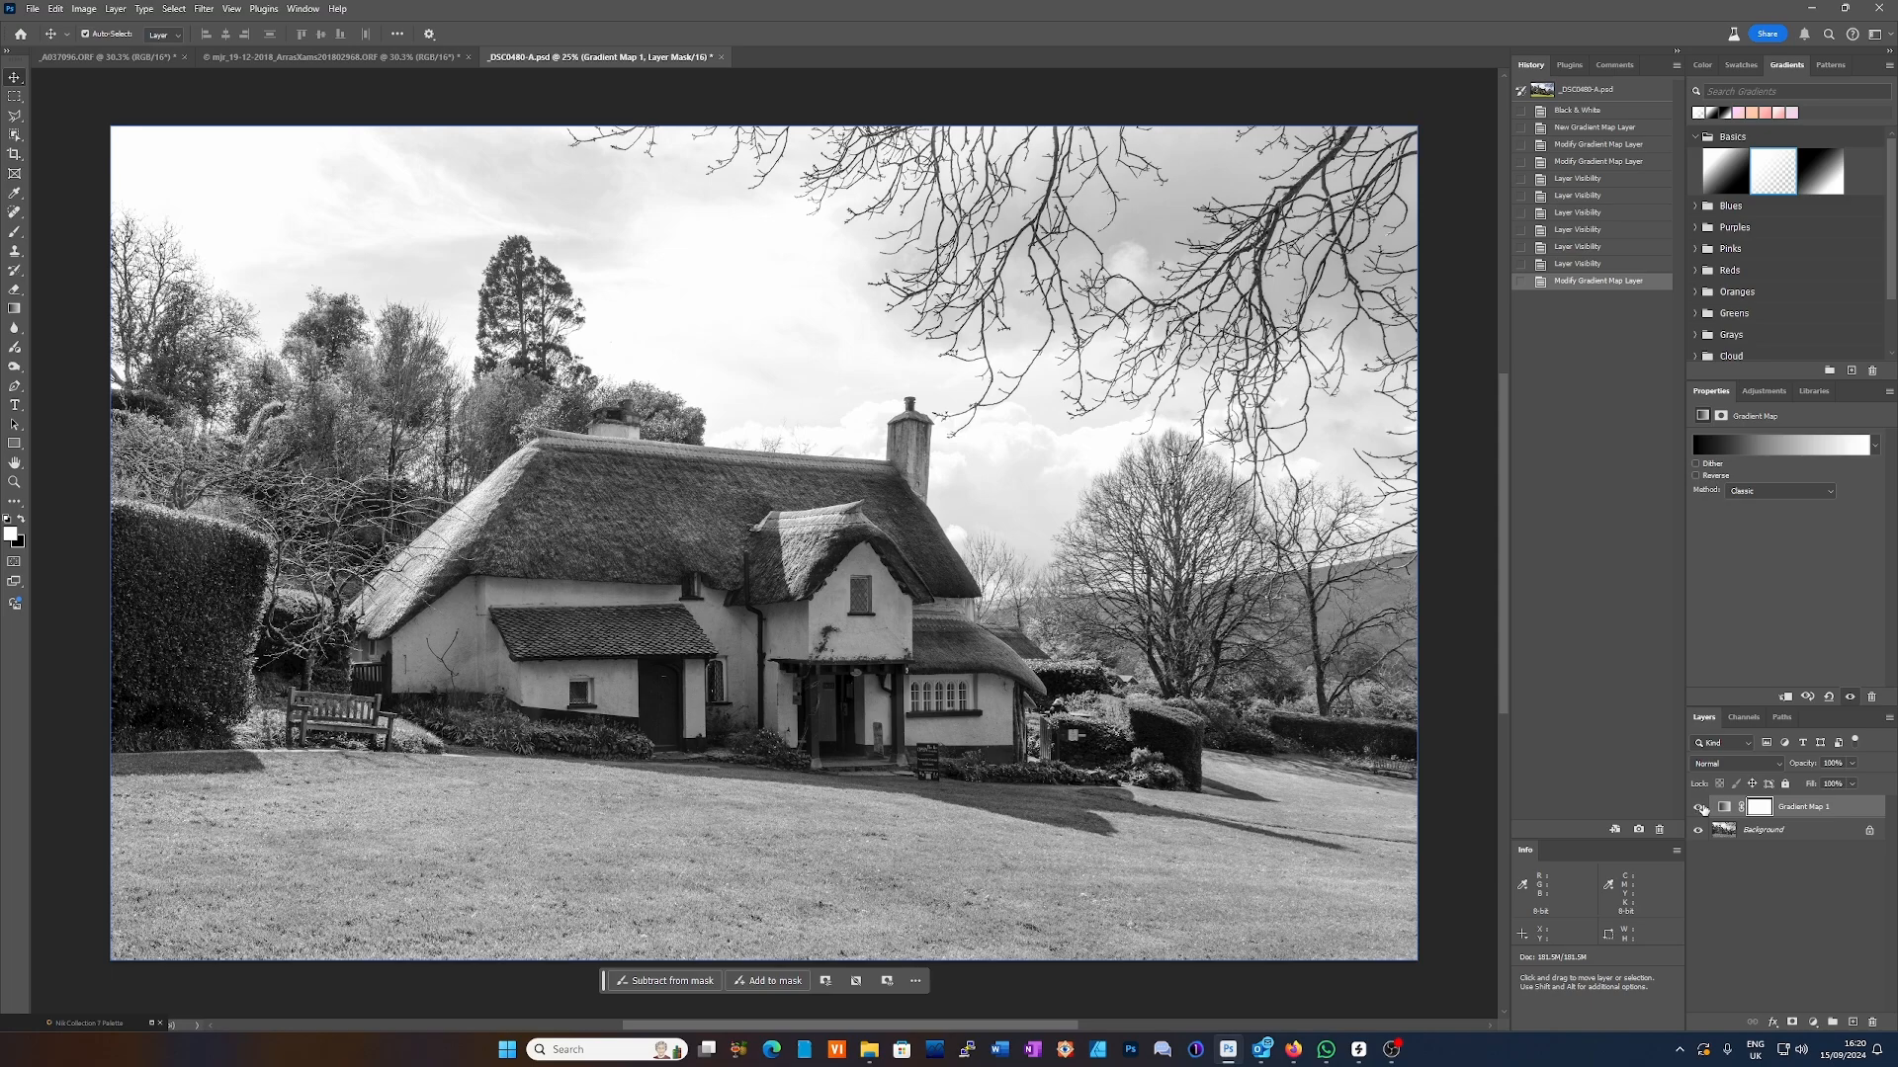
# - Compare the photo with and without the edited gradient map, and reselect the Gradient Map layer
pyautogui.click(1699, 808)
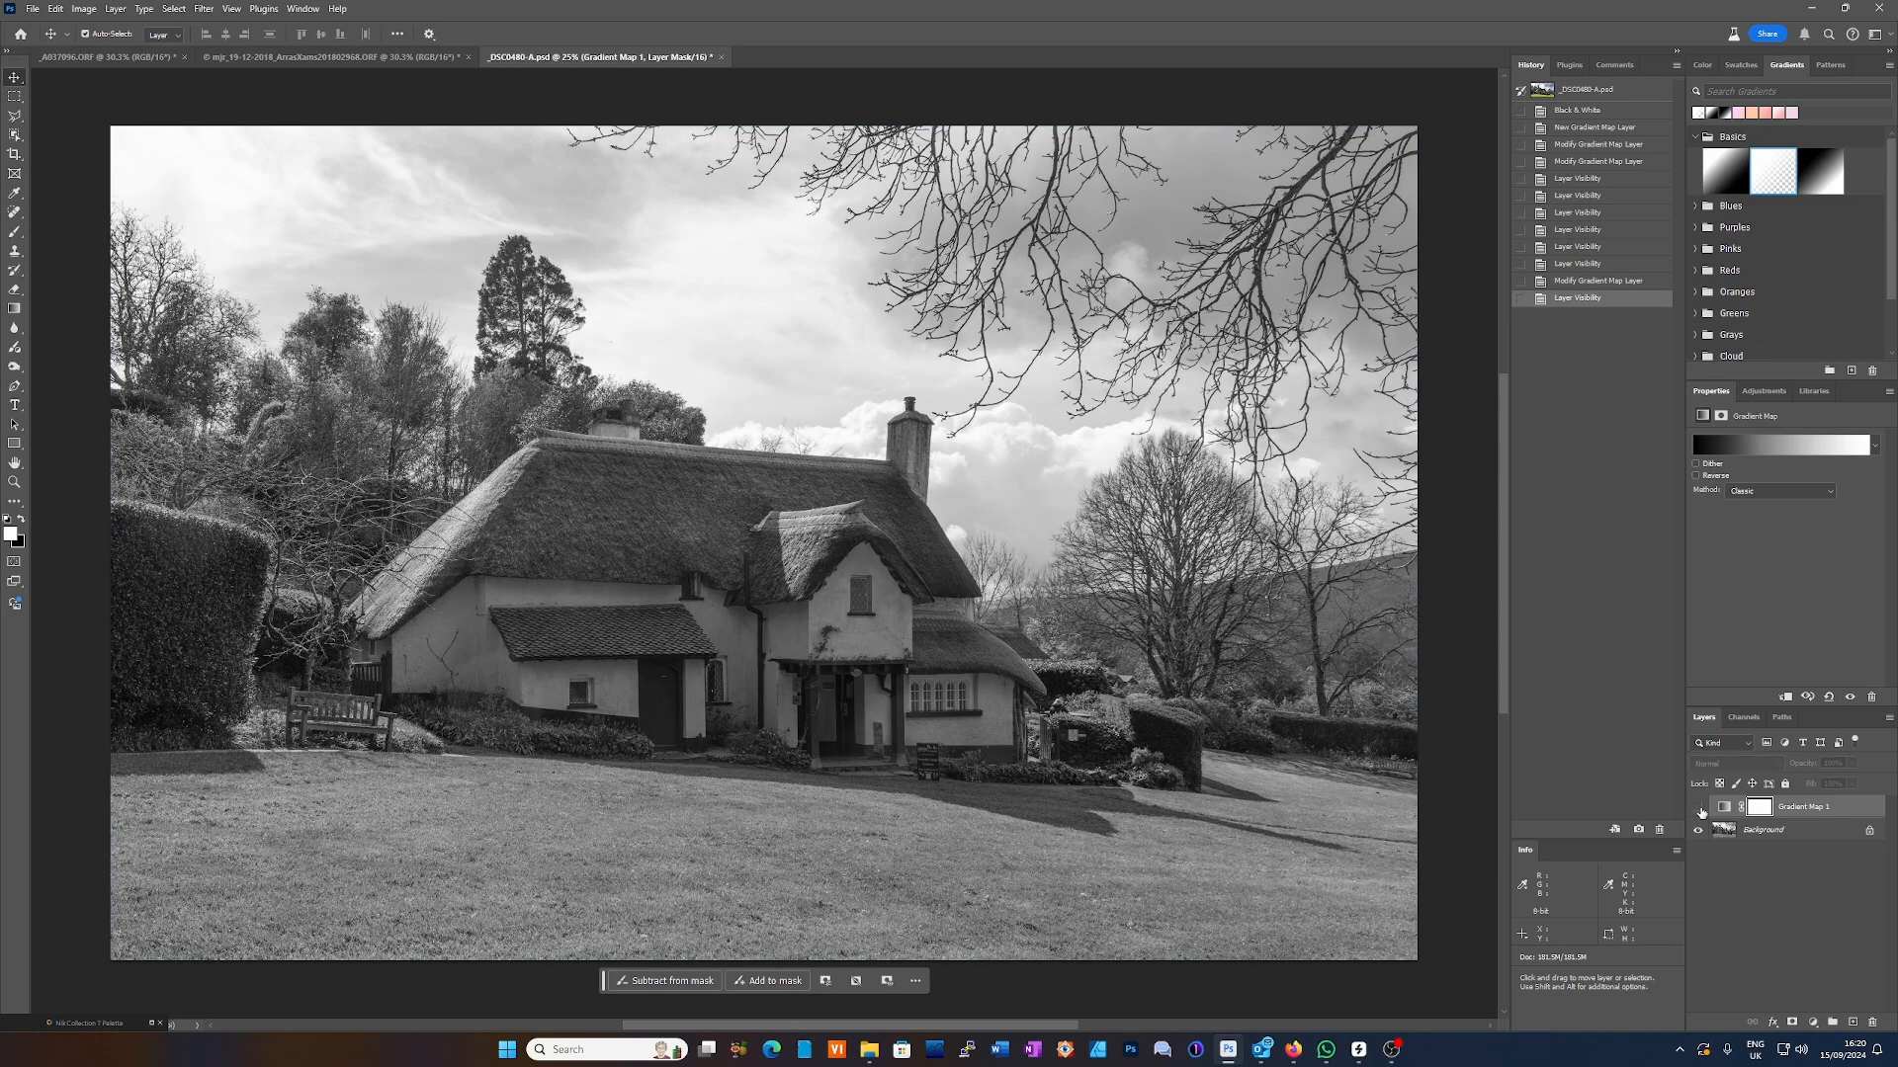
pyautogui.click(1699, 807)
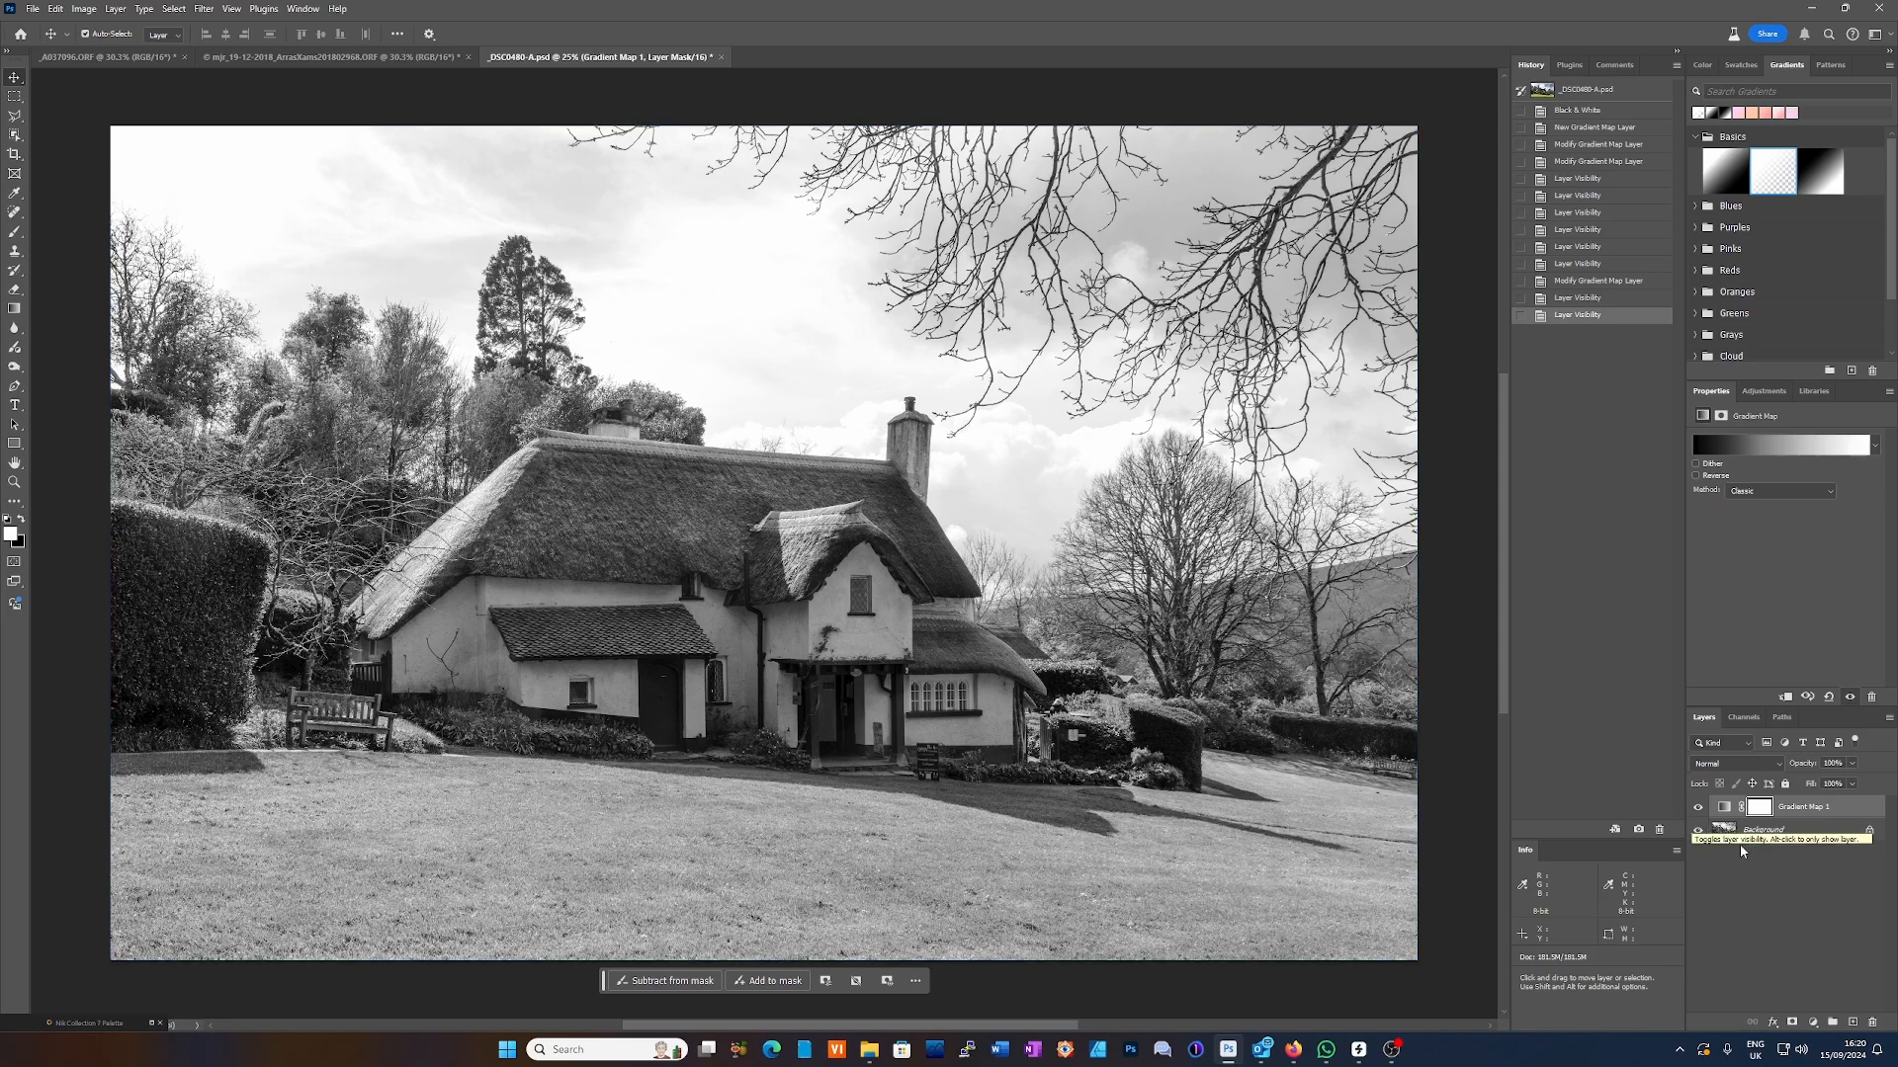
pyautogui.click(1791, 833)
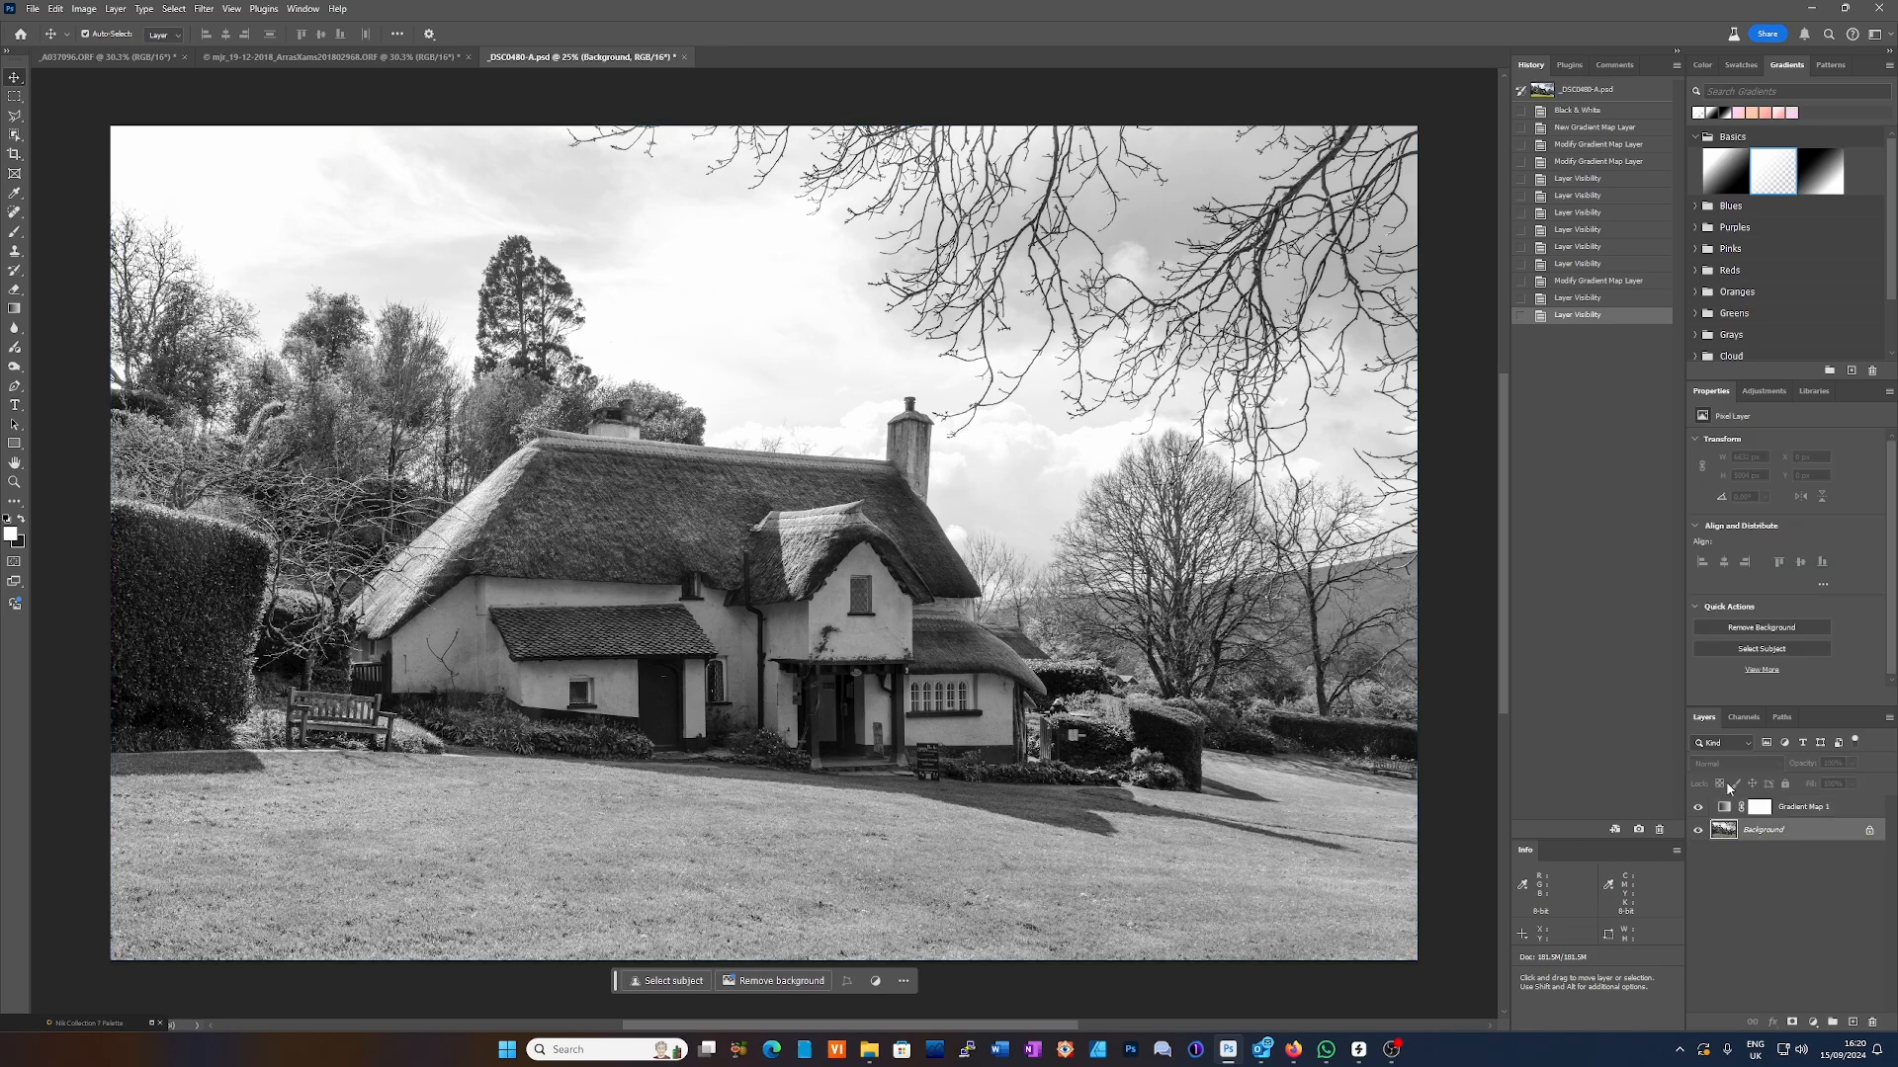
pyautogui.click(1773, 810)
pyautogui.click(1769, 808)
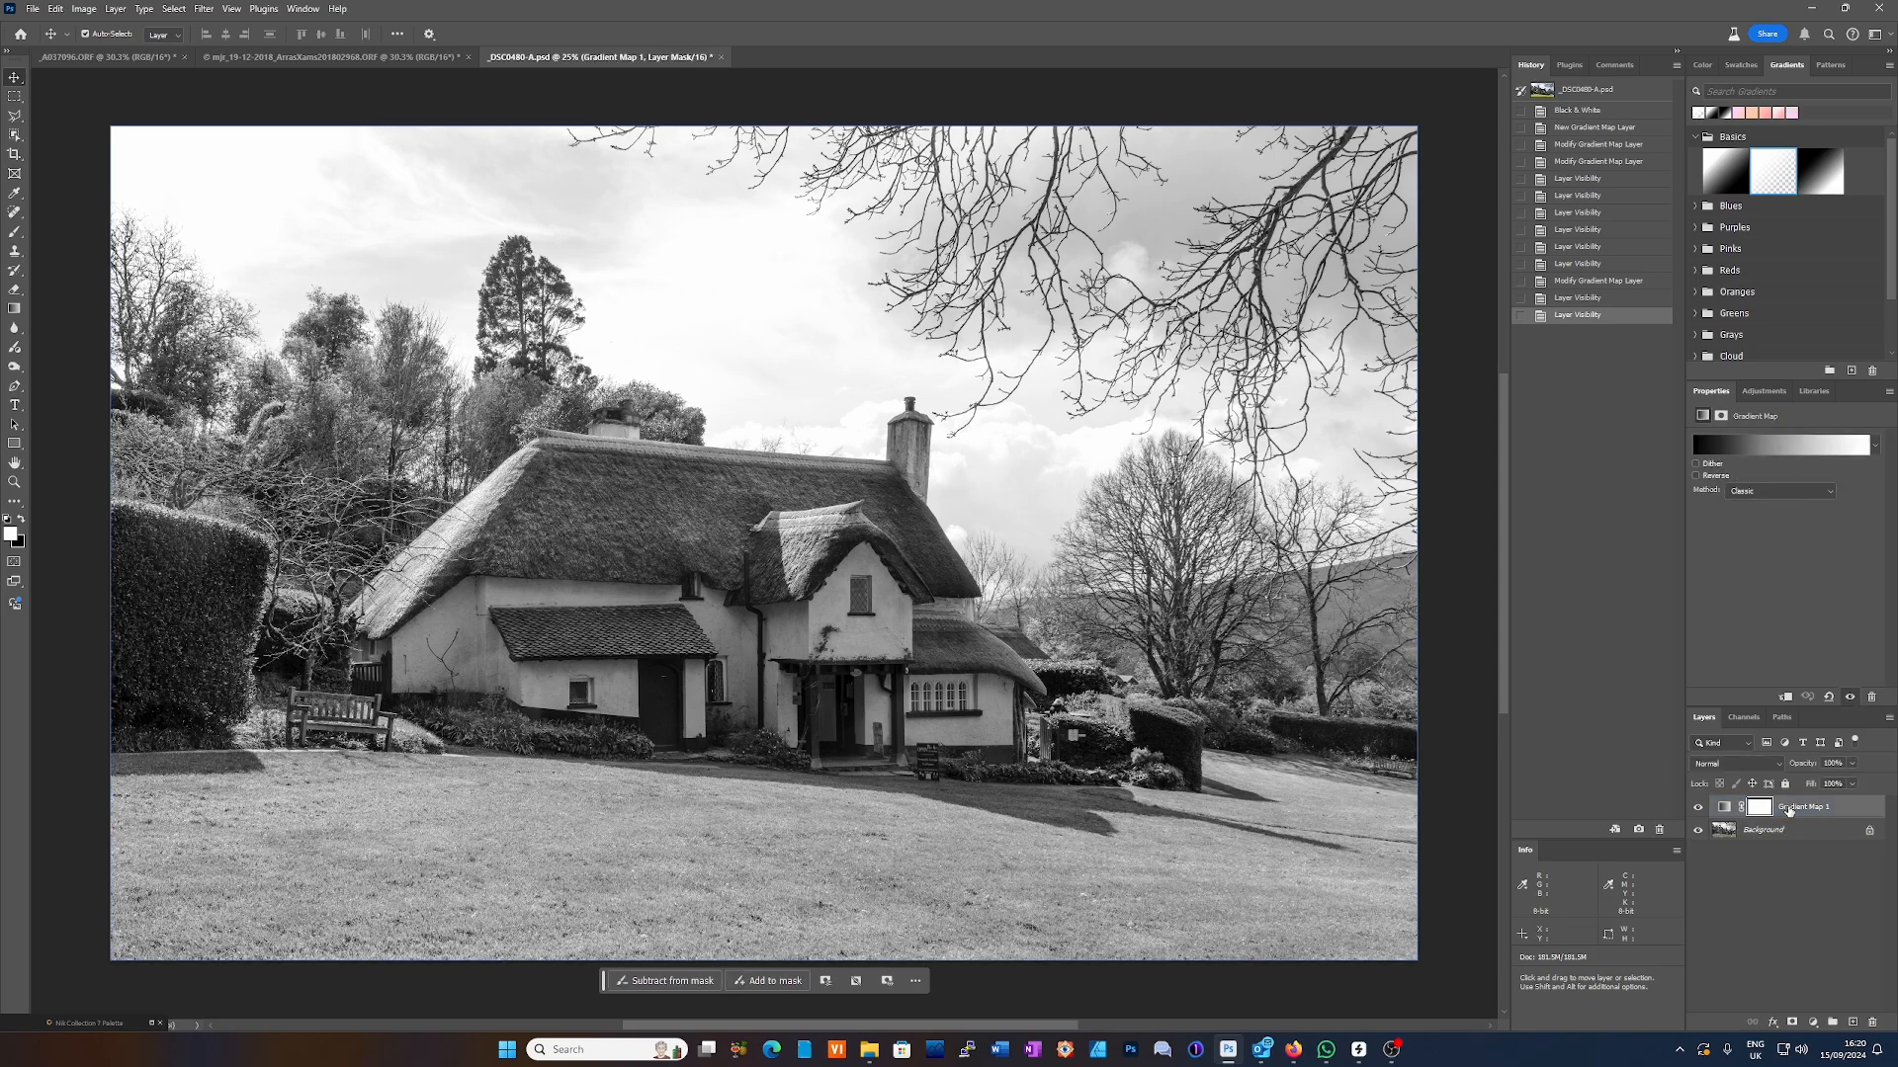
# - Add a third colour stop at location 54 of the gradient map's gradient and set its colour to grey #999999
pyautogui.click(1776, 449)
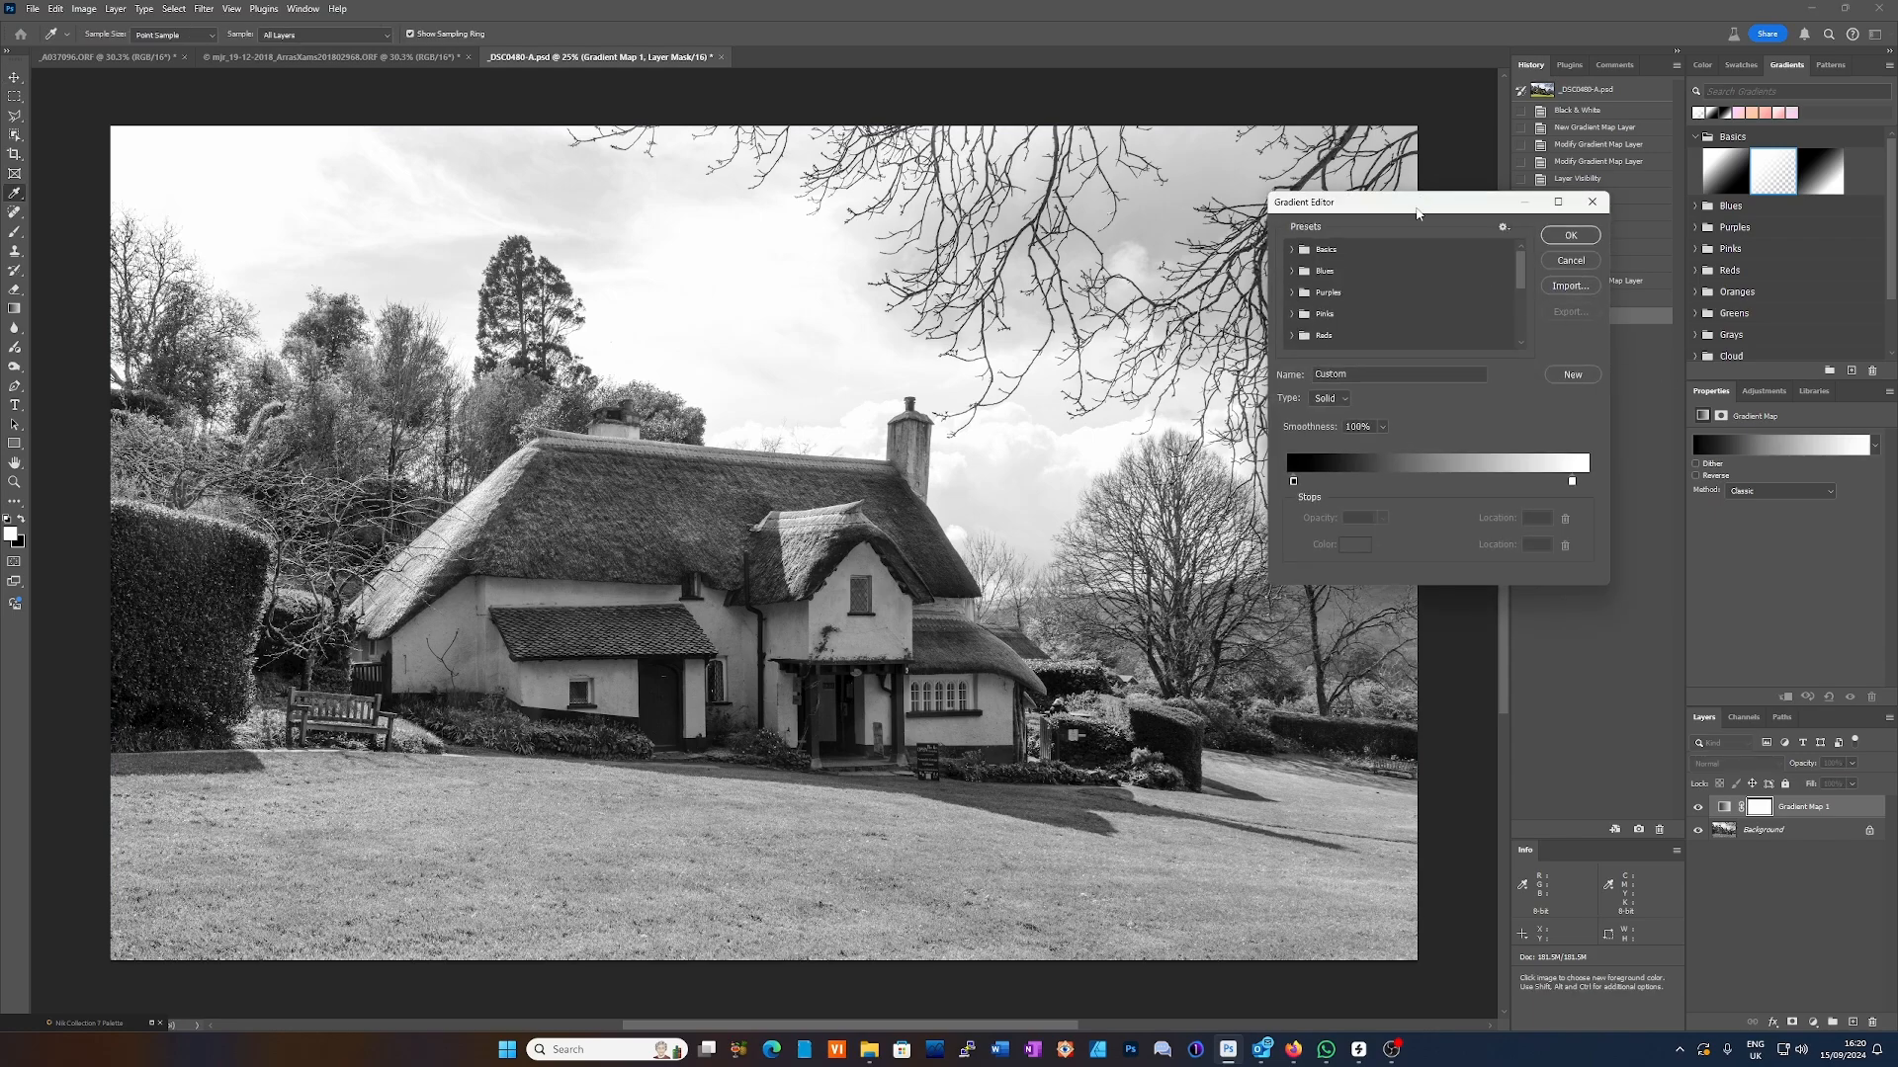
pyautogui.moveTo(1418, 213); pyautogui.dragTo(1288, 183)
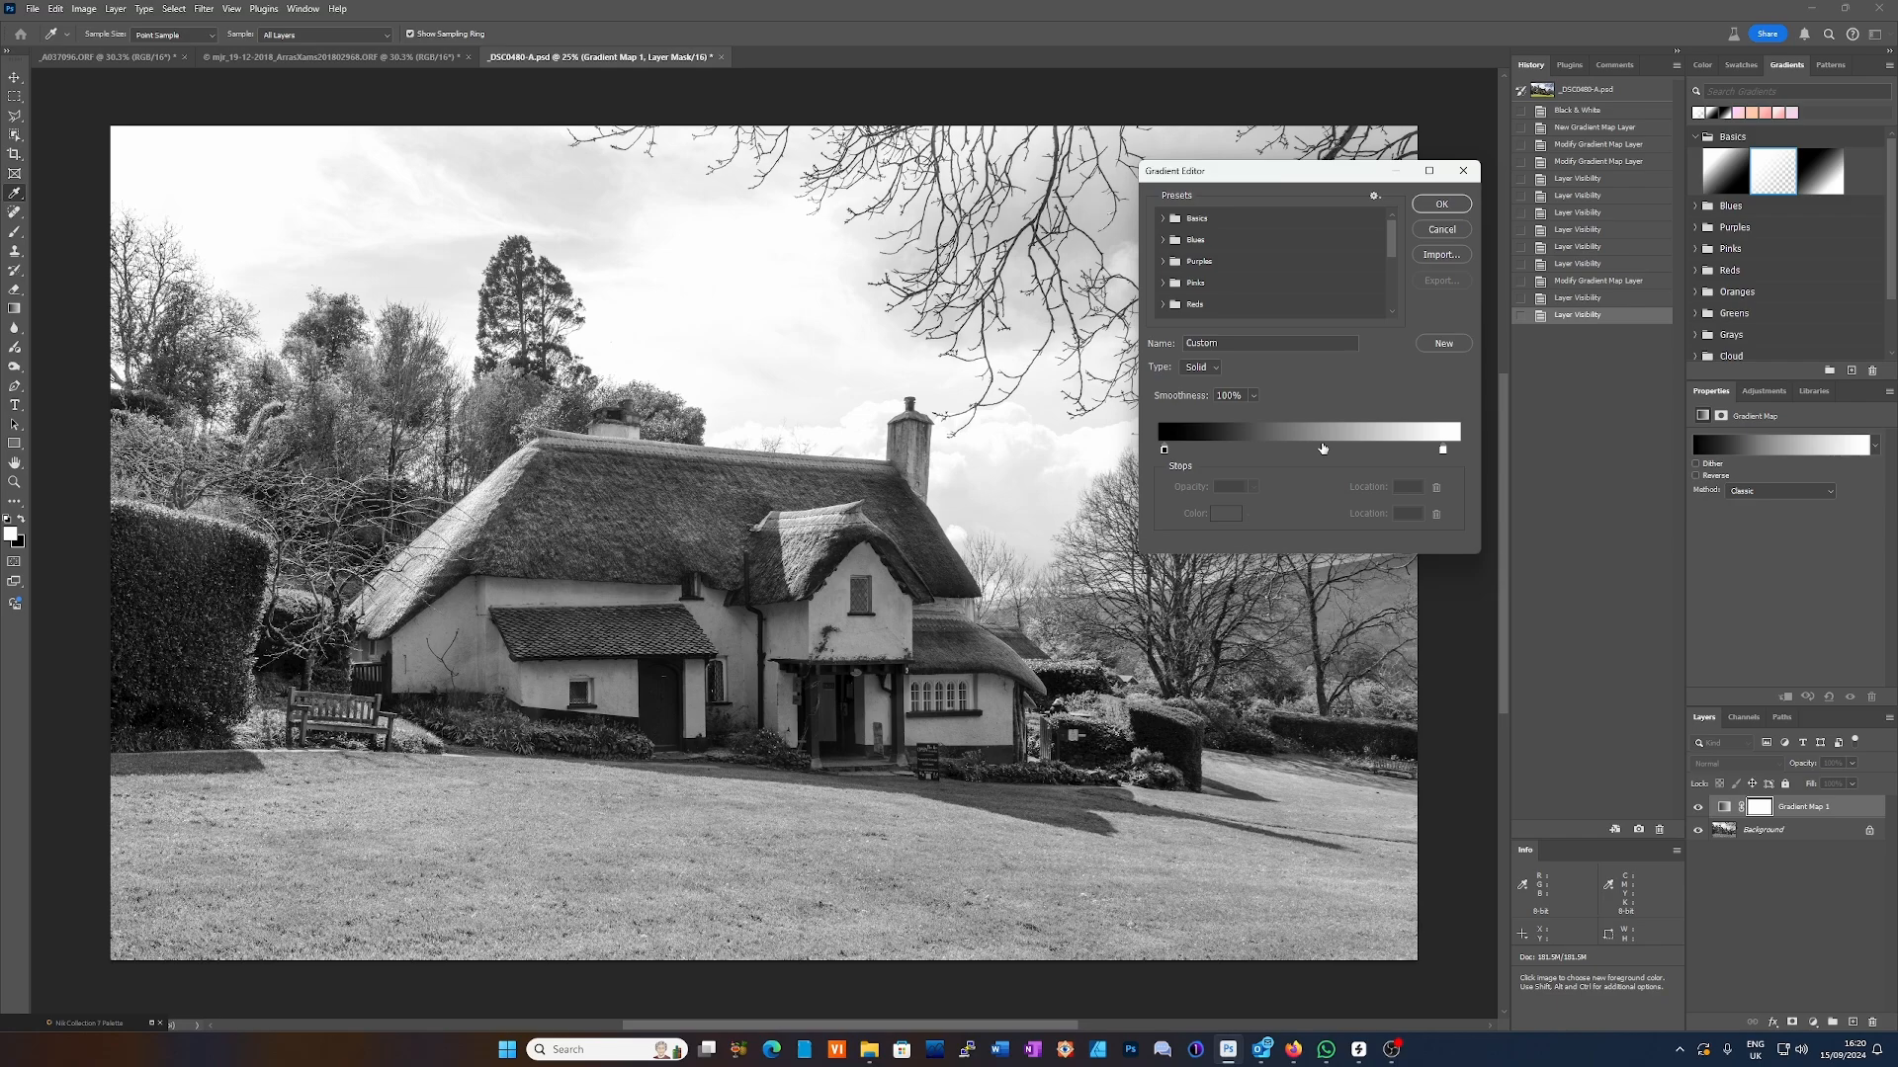
pyautogui.click(1322, 447)
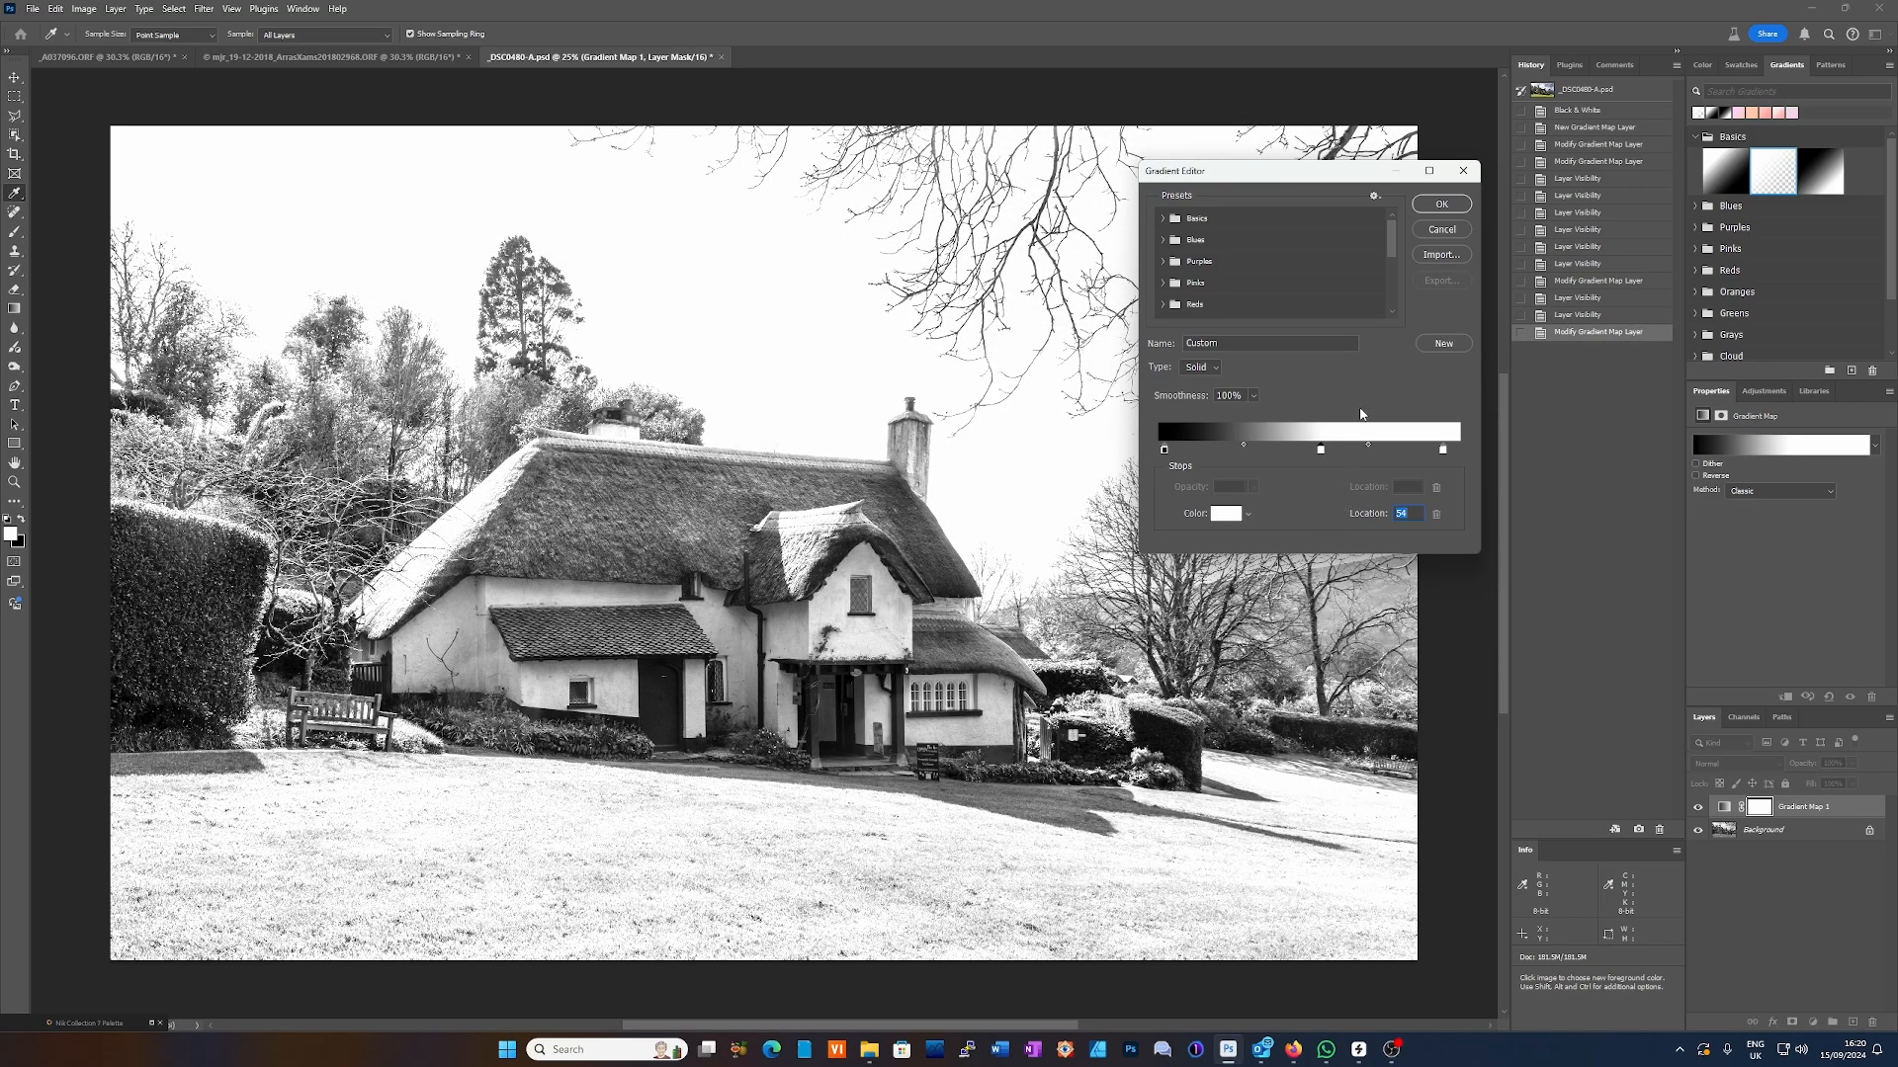
pyautogui.doubleClick(1322, 449)
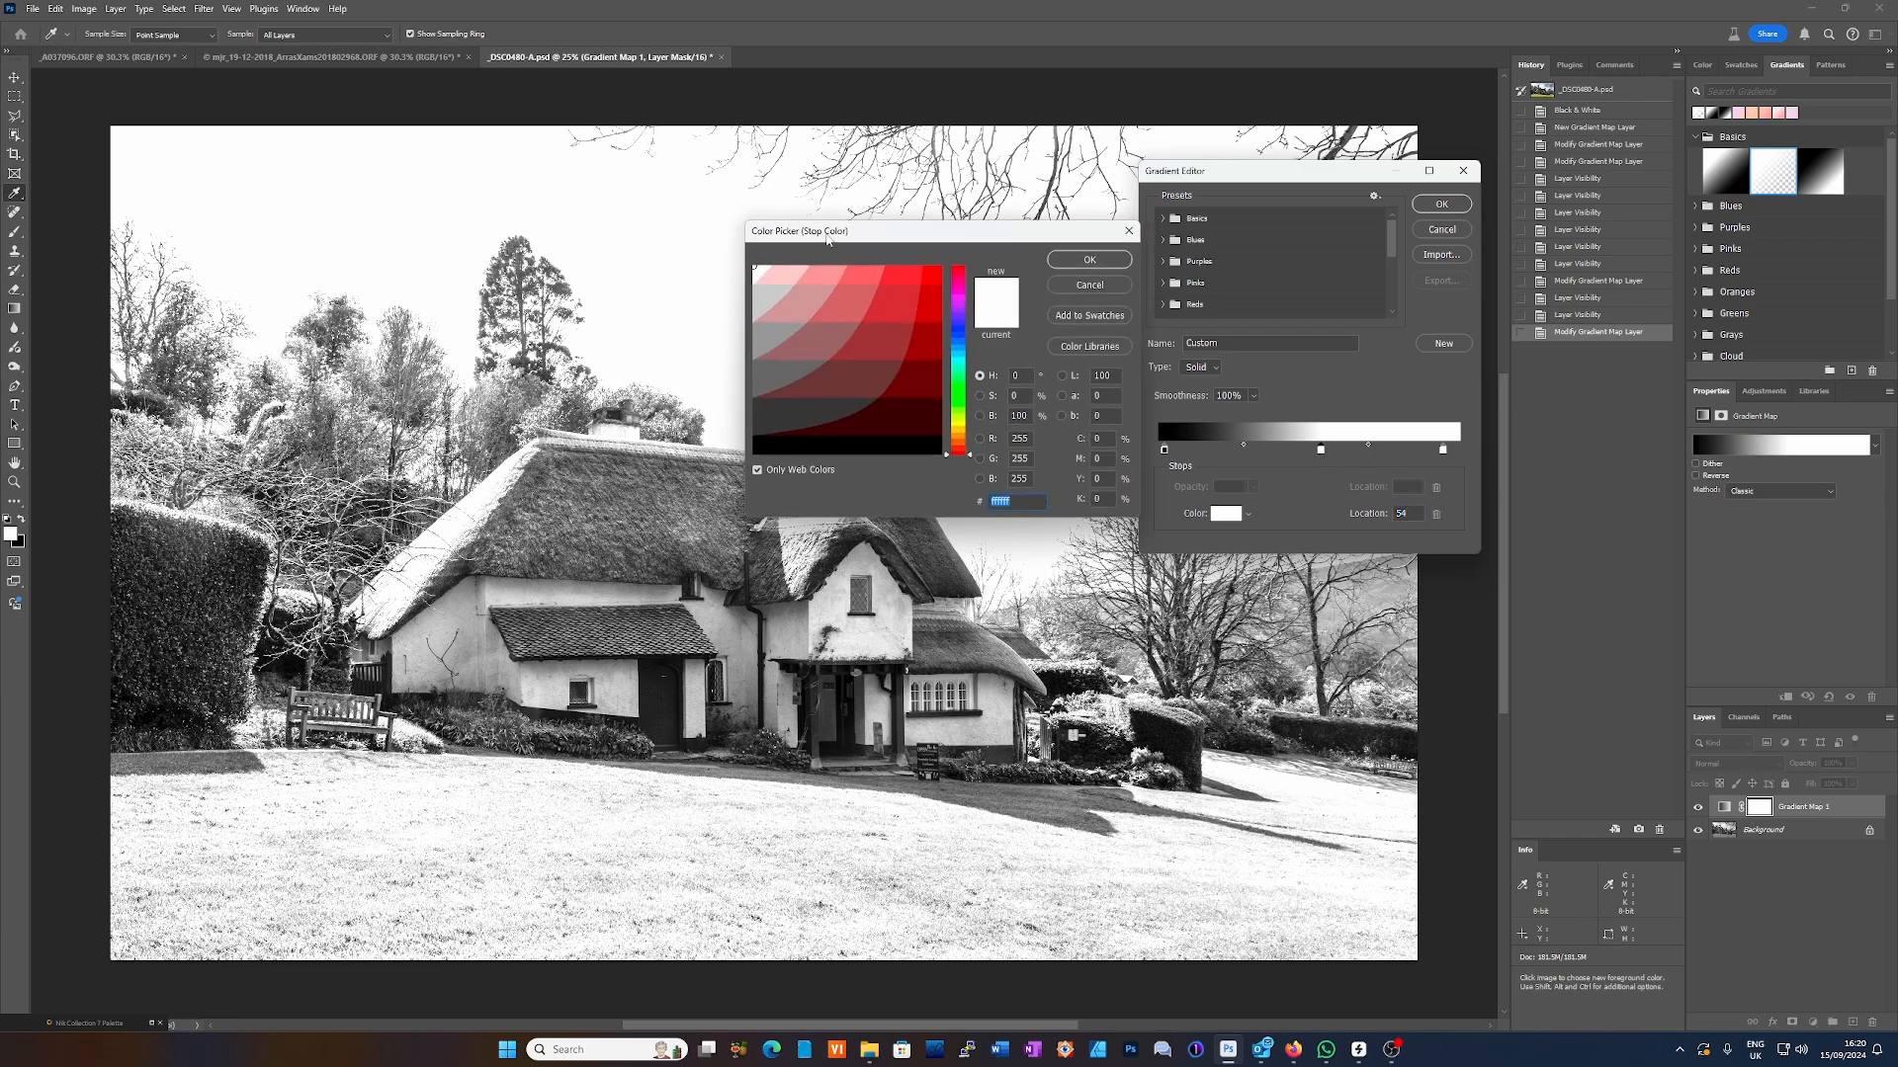
pyautogui.moveTo(825, 246); pyautogui.dragTo(813, 260)
pyautogui.click(744, 364)
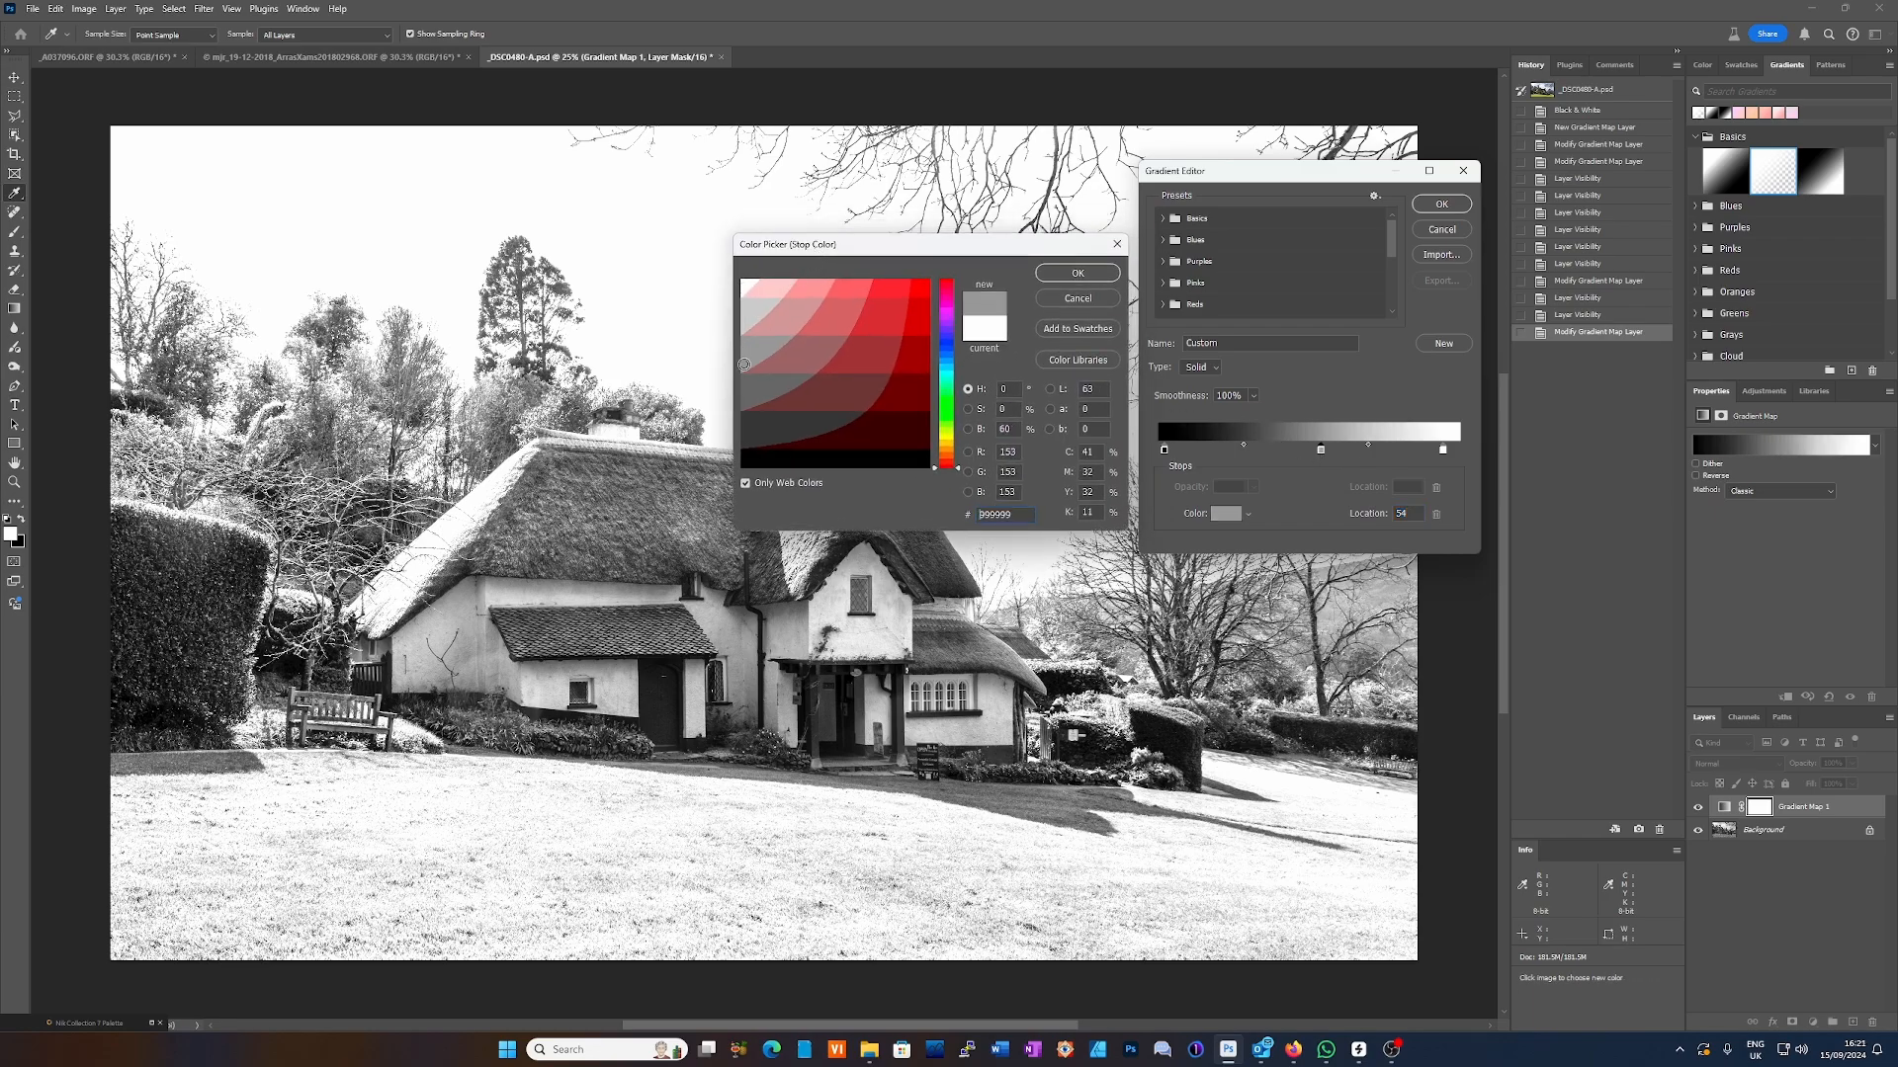
pyautogui.click(1077, 273)
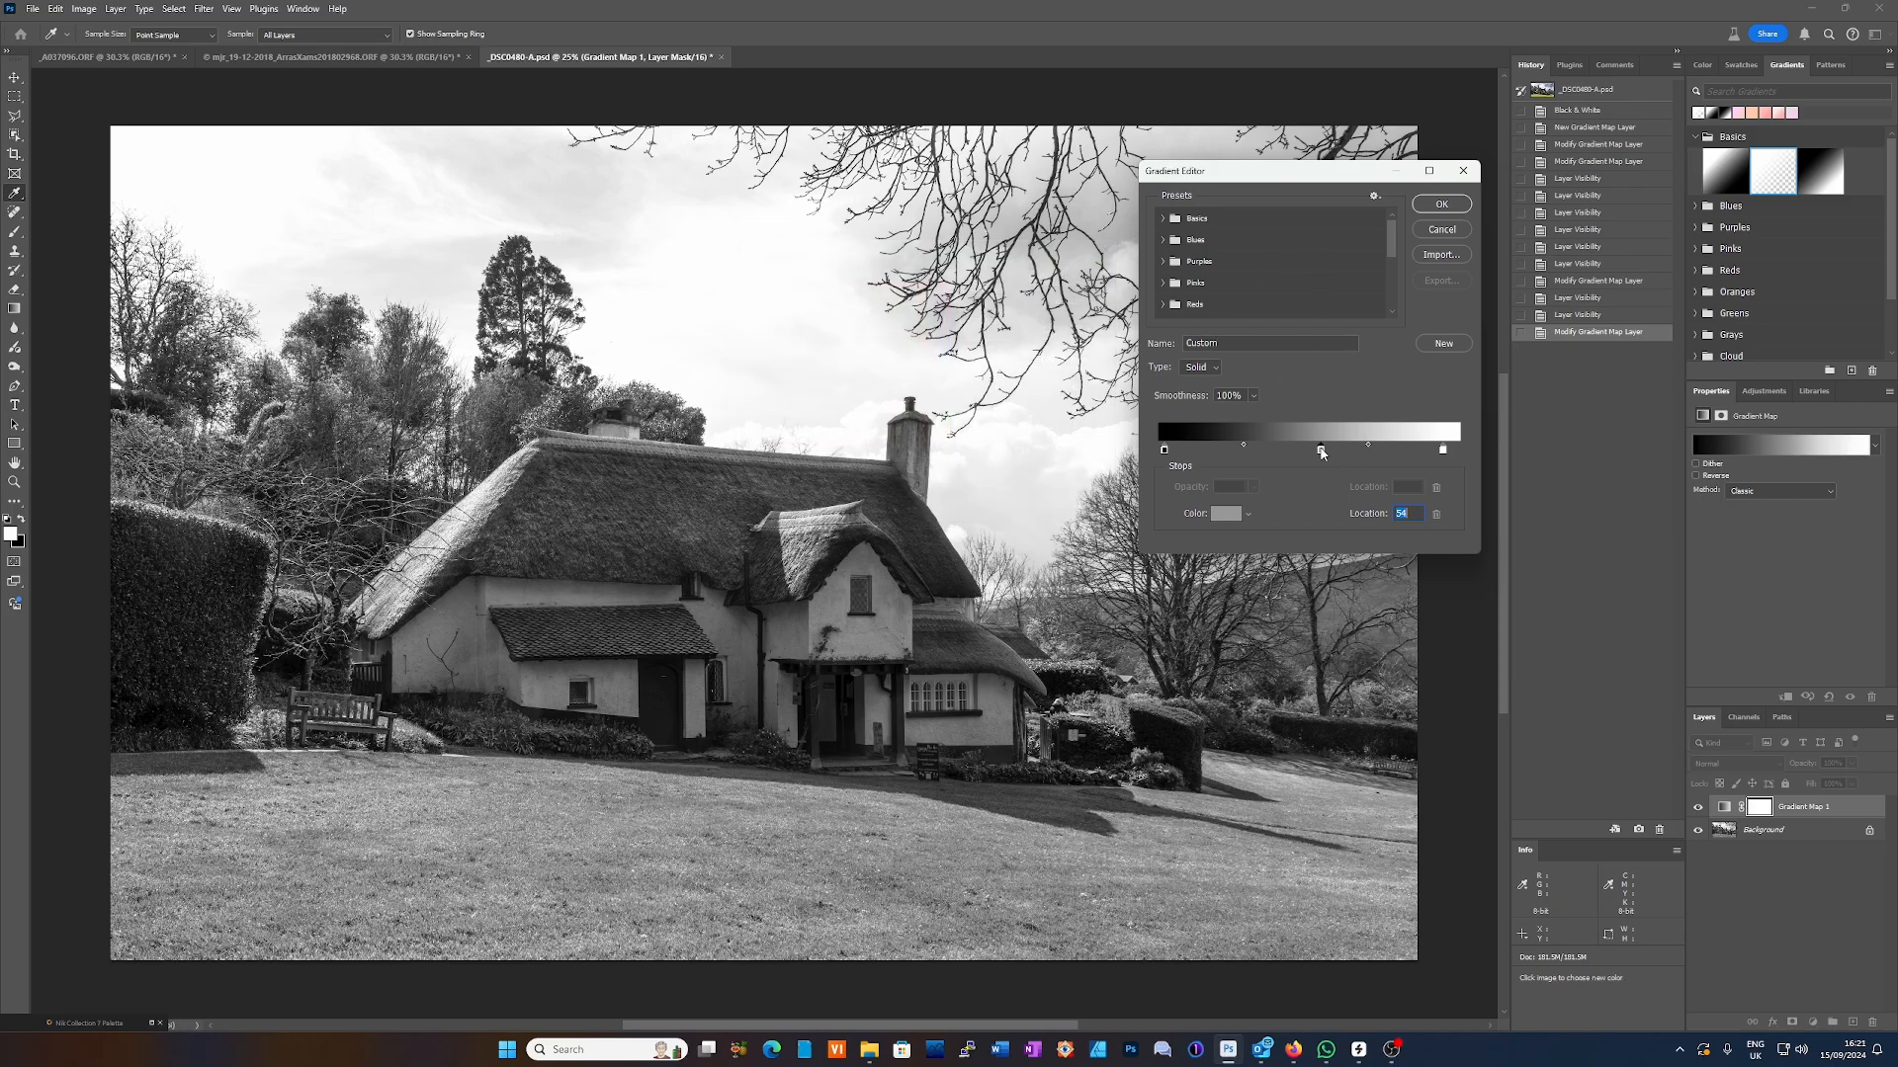
# - Move the grey stop to location 43 and the white stop to 96
pyautogui.moveTo(1323, 453); pyautogui.dragTo(1290, 457)
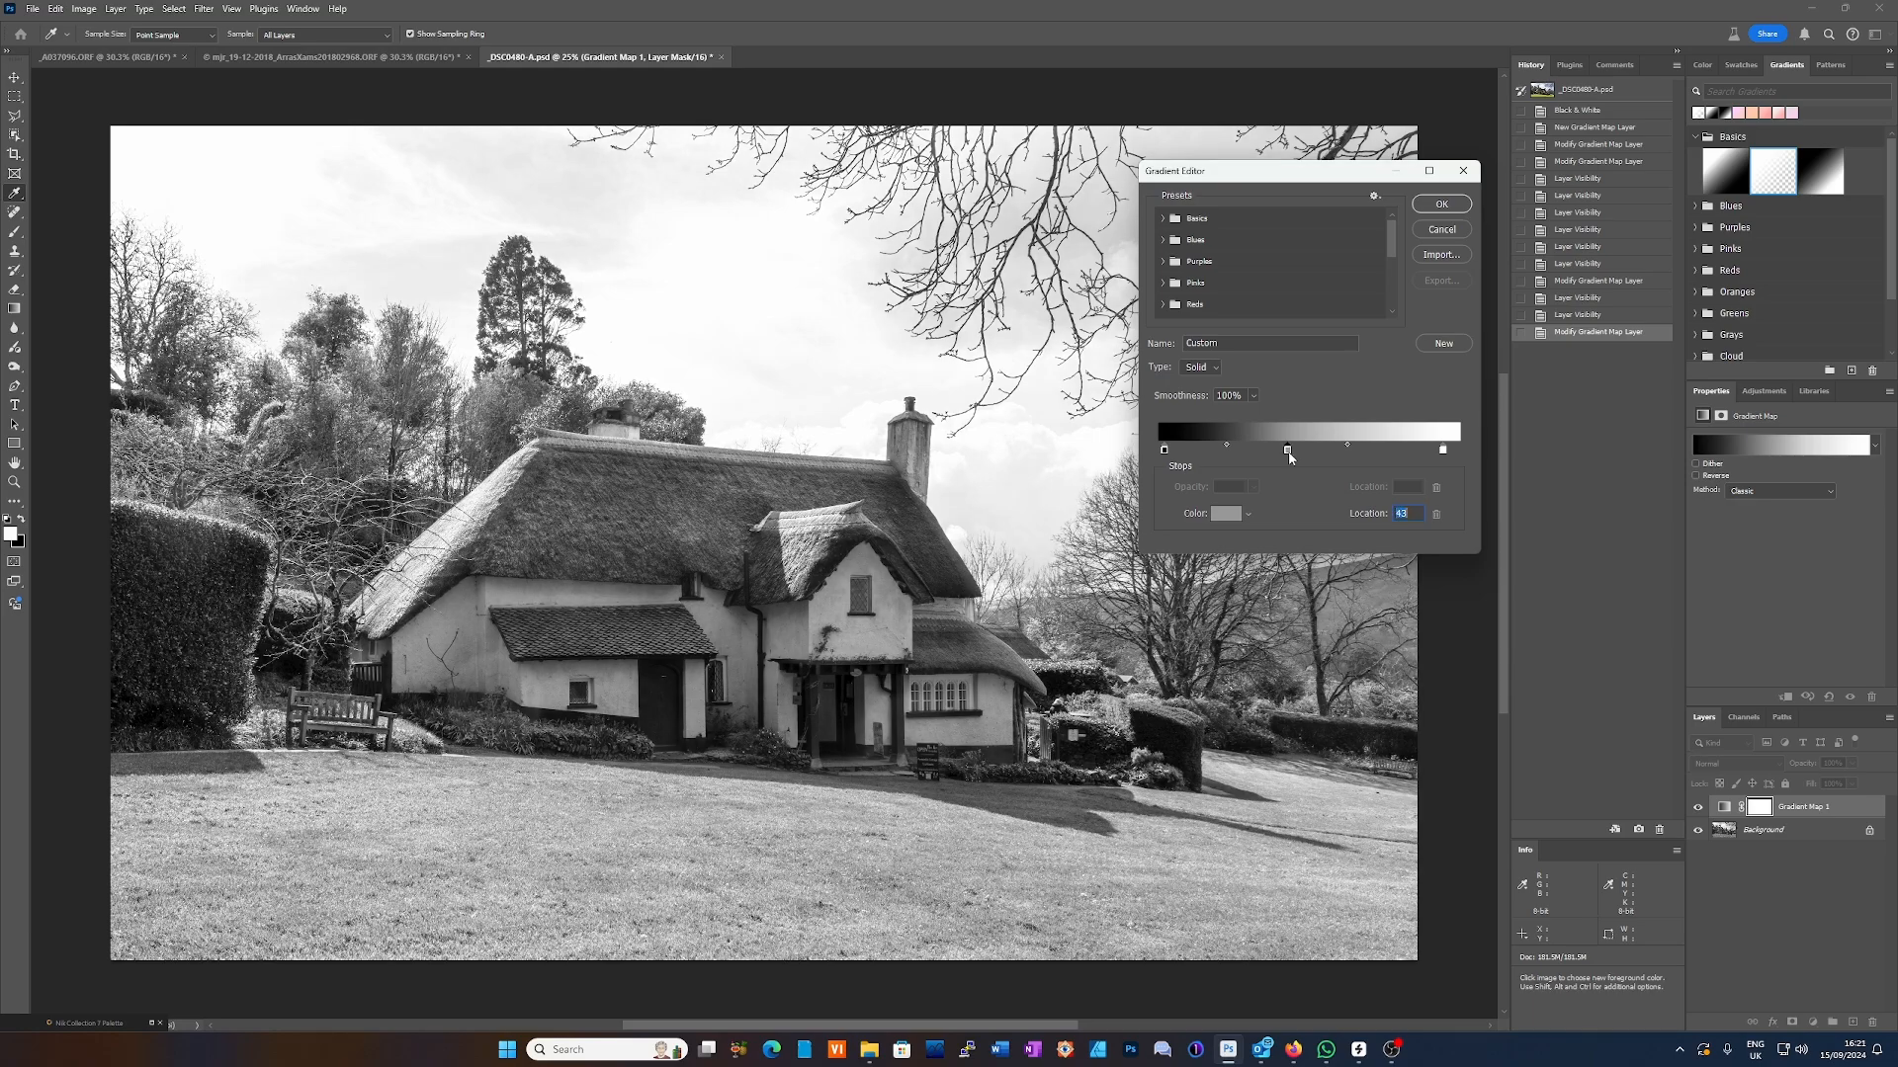
pyautogui.click(1443, 450)
pyautogui.moveTo(1443, 451); pyautogui.dragTo(1448, 453)
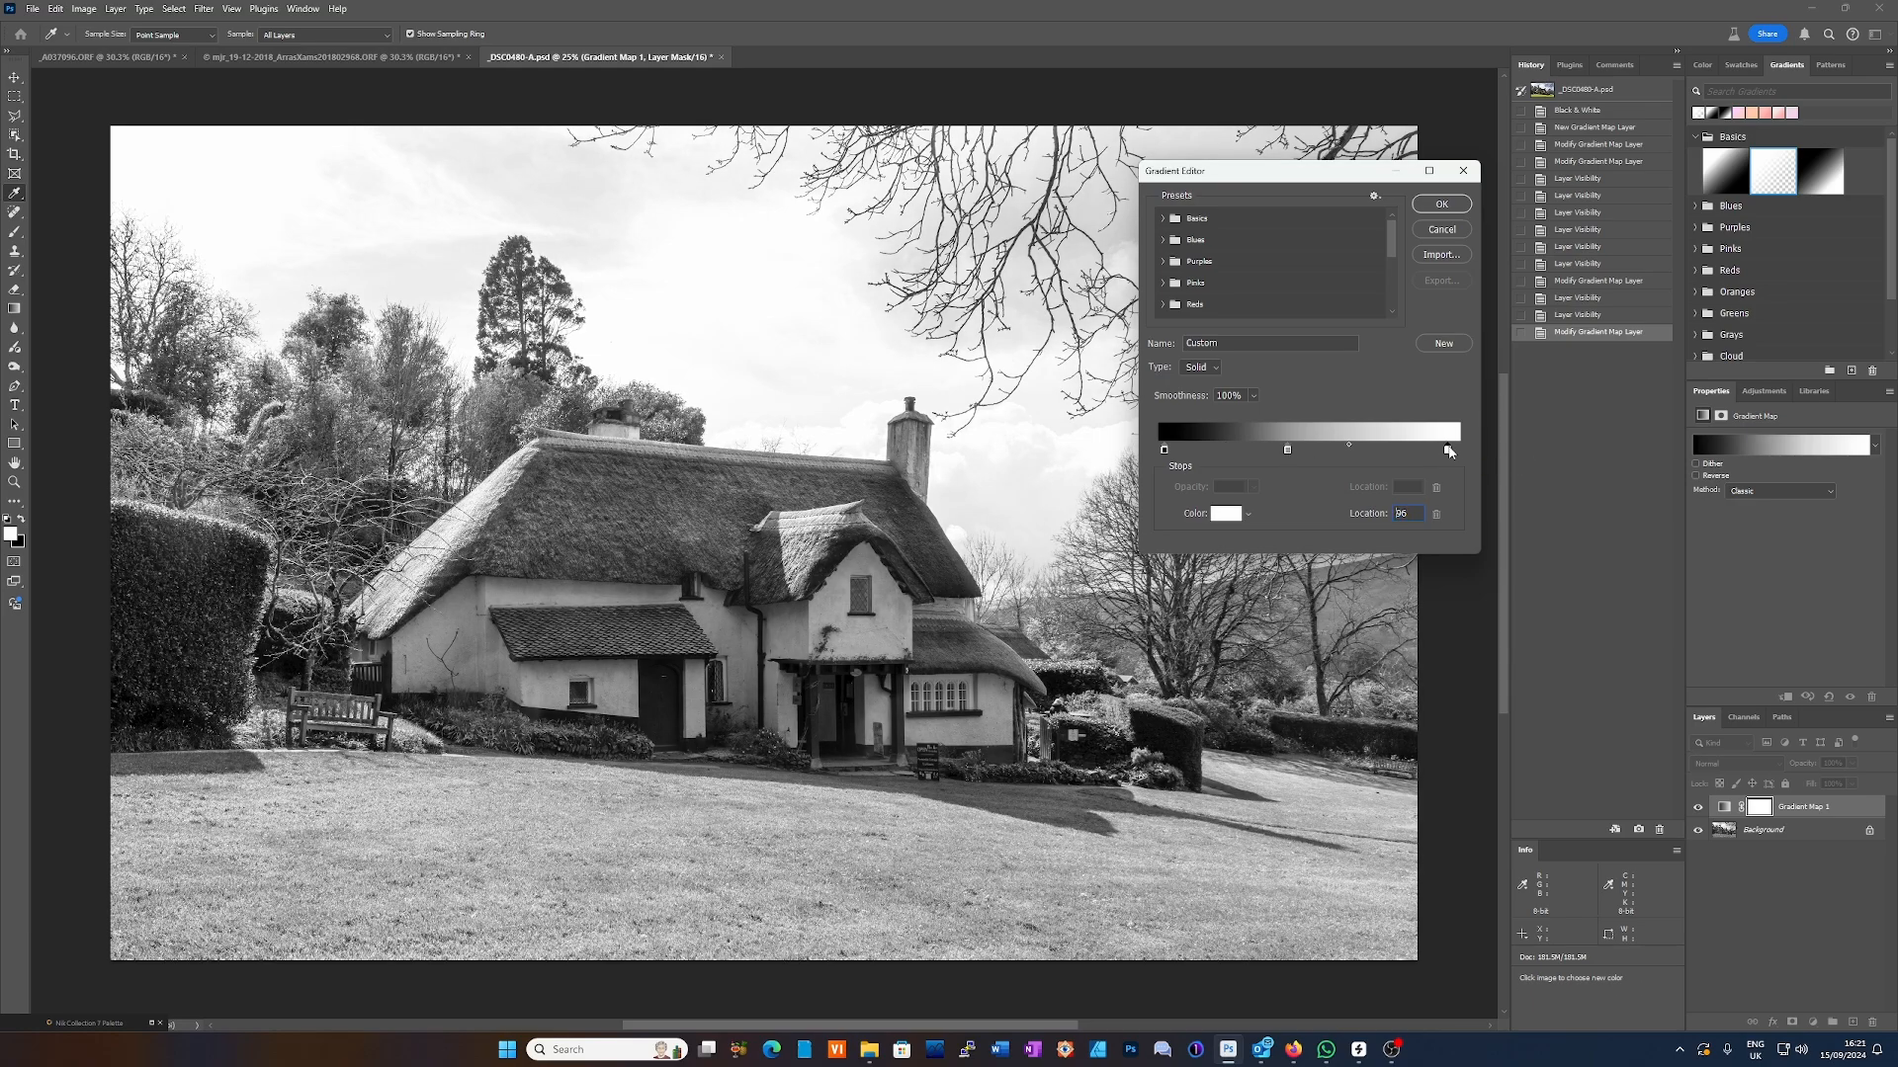
# - Remove the grey stop from the gradient, nudge the white stop closer to the end, and apply the gradient
pyautogui.click(1288, 452)
pyautogui.moveTo(1288, 452); pyautogui.dragTo(1297, 514)
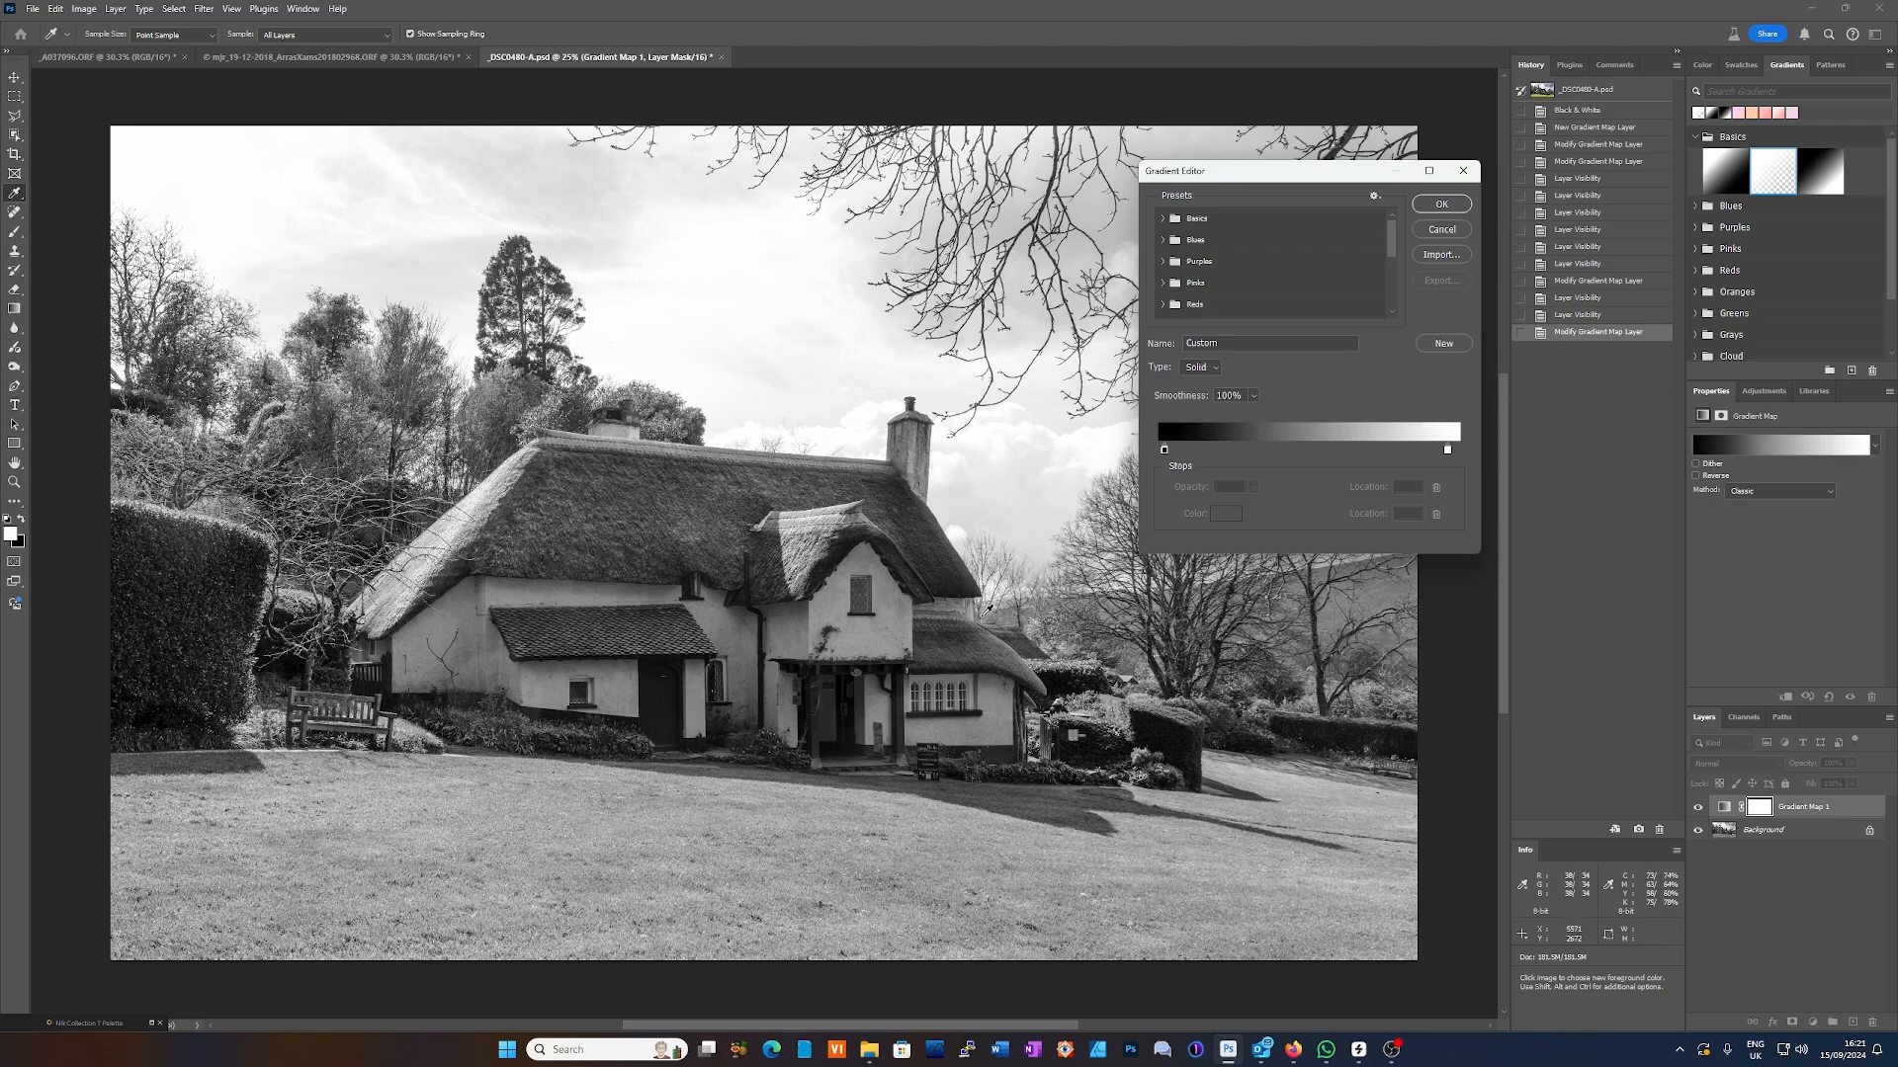
pyautogui.click(1448, 450)
pyautogui.moveTo(1450, 453); pyautogui.dragTo(1452, 452)
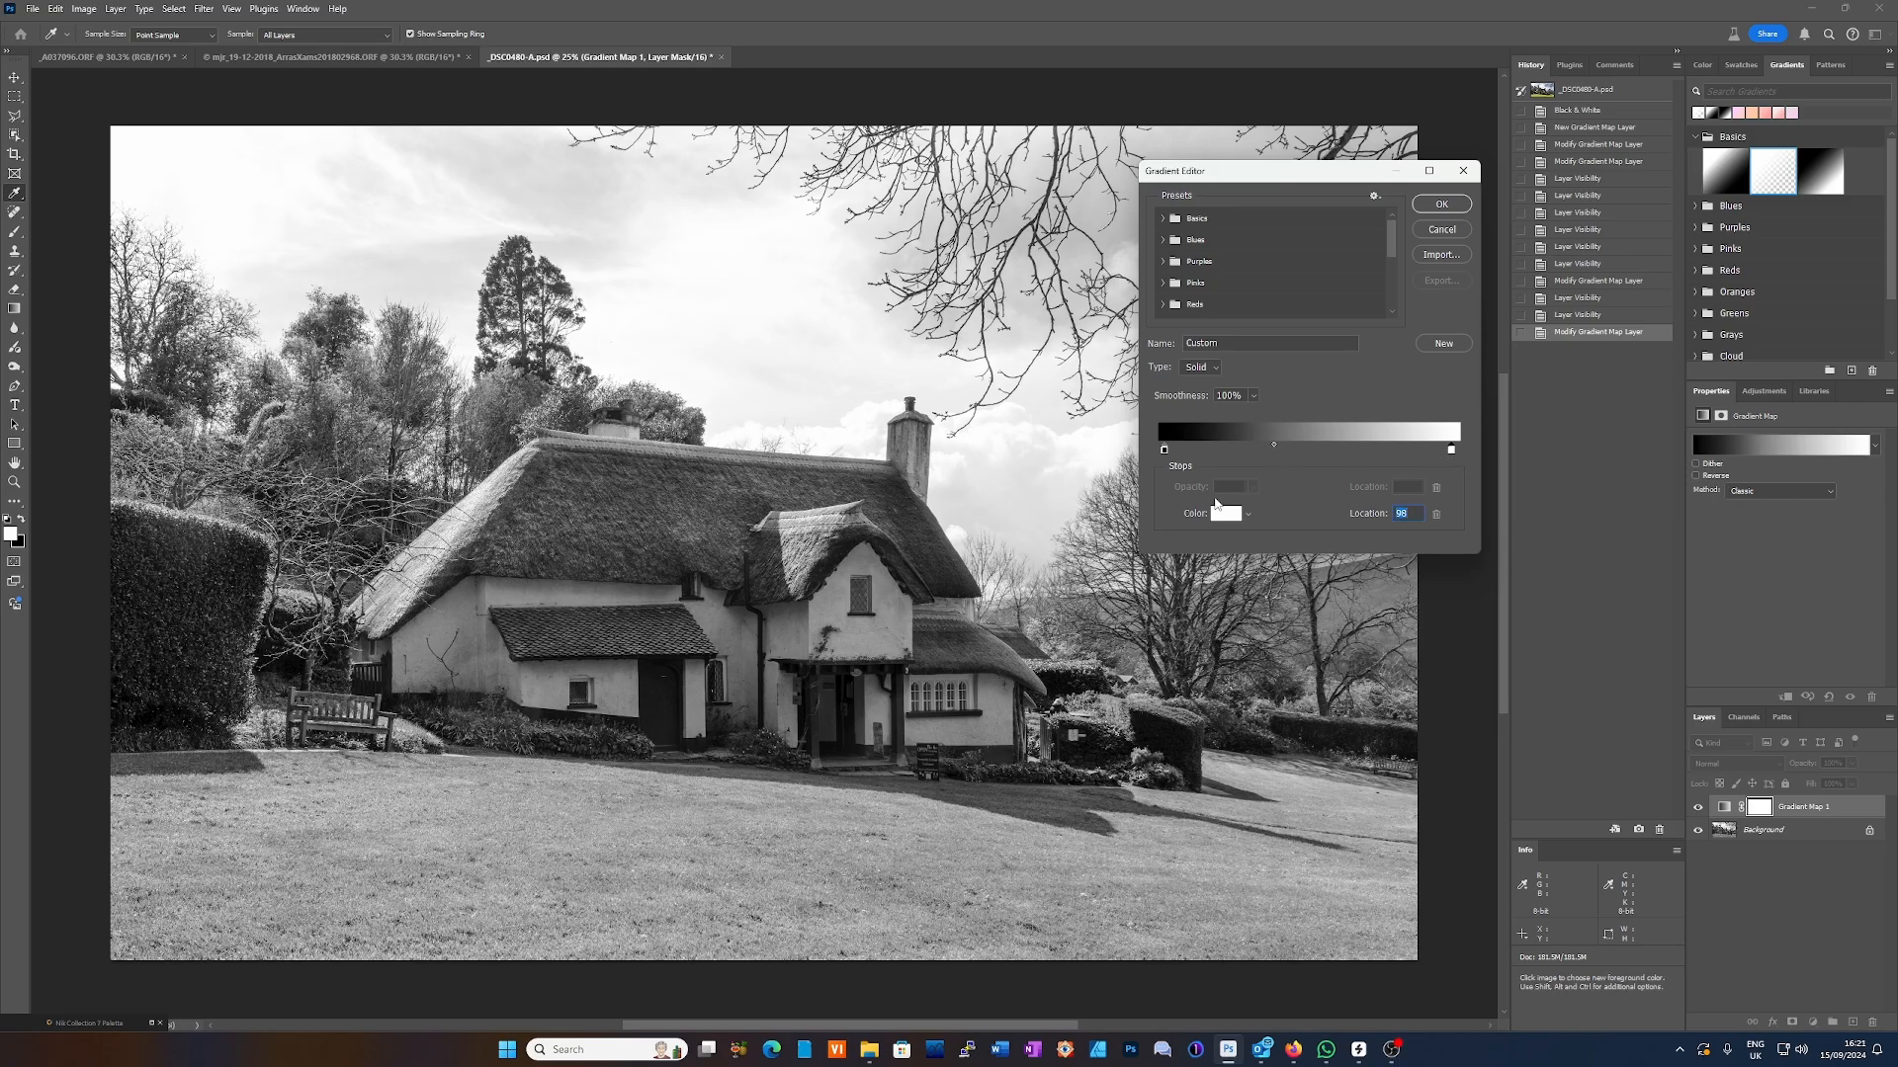
pyautogui.click(1462, 208)
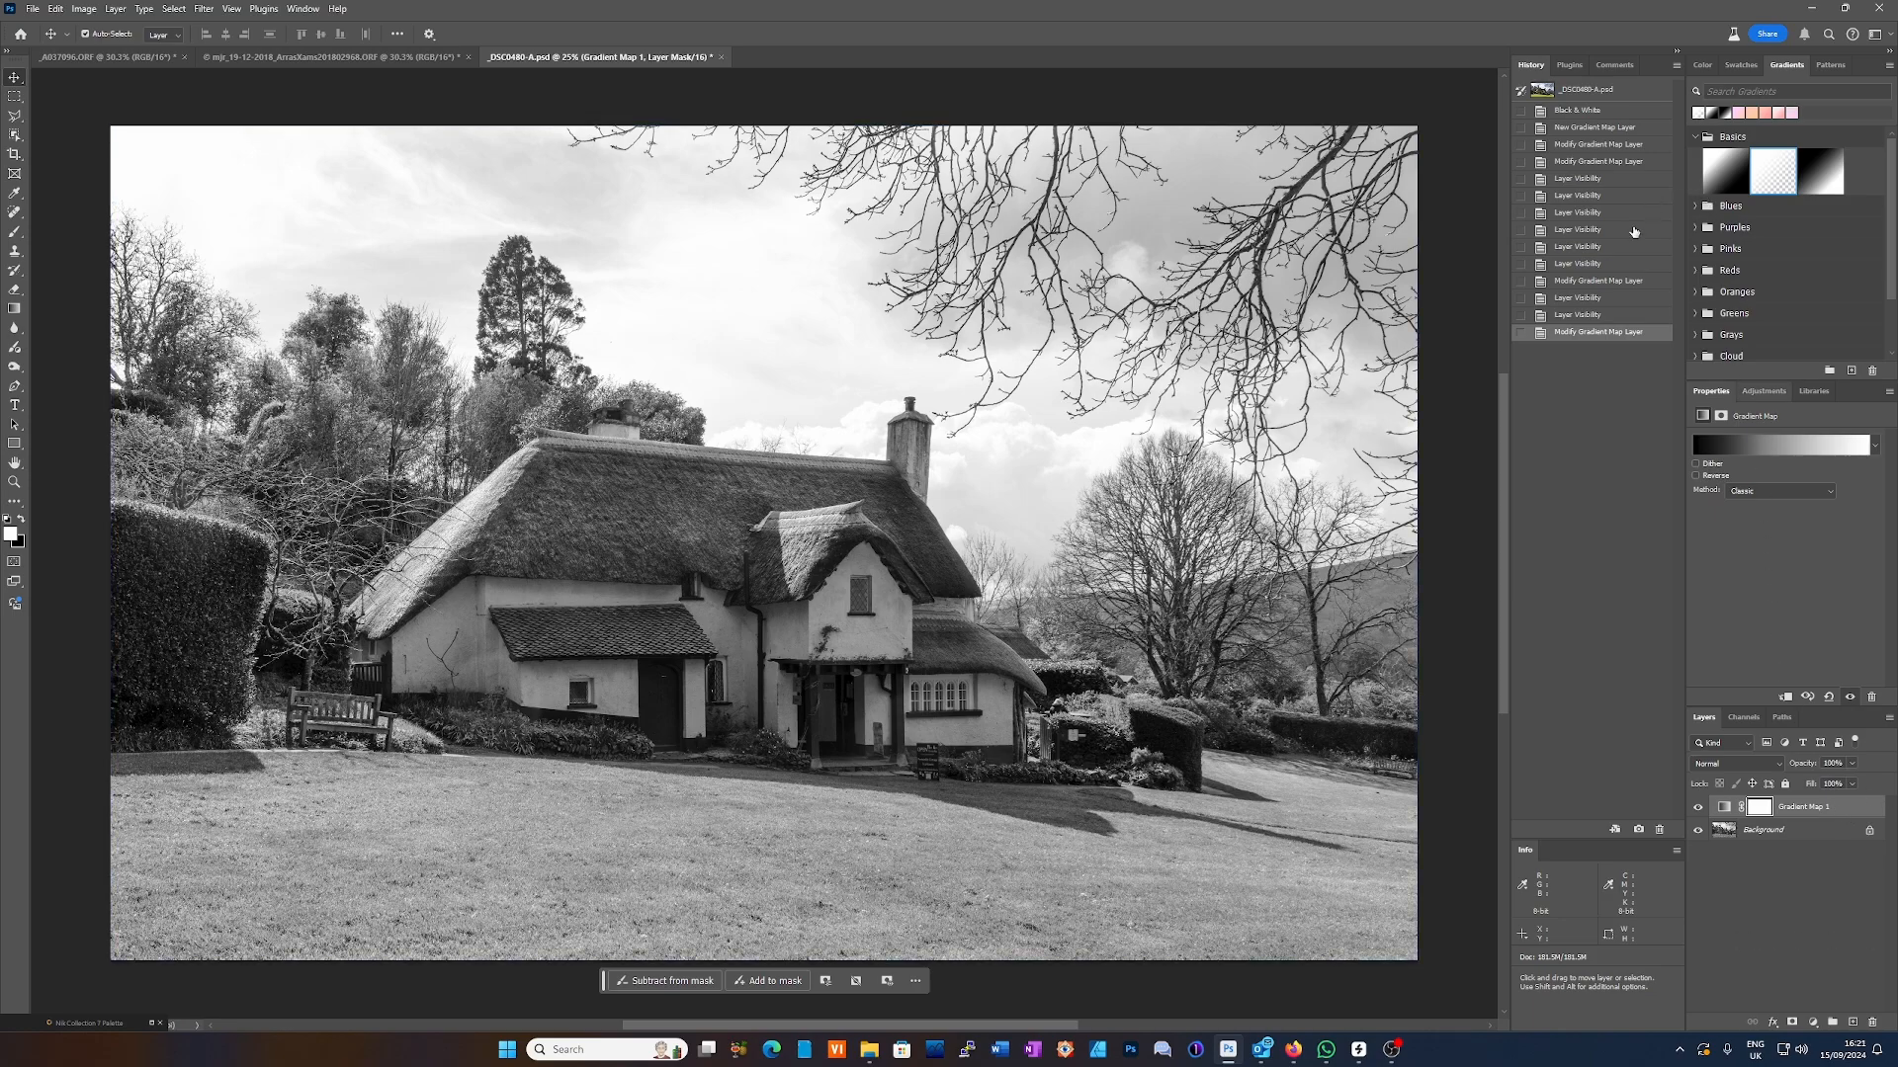
# - Revert _DSC0480-A.psd to its original colour state in the history and clear the history
pyautogui.click(1593, 95)
pyautogui.rightClick(1593, 95)
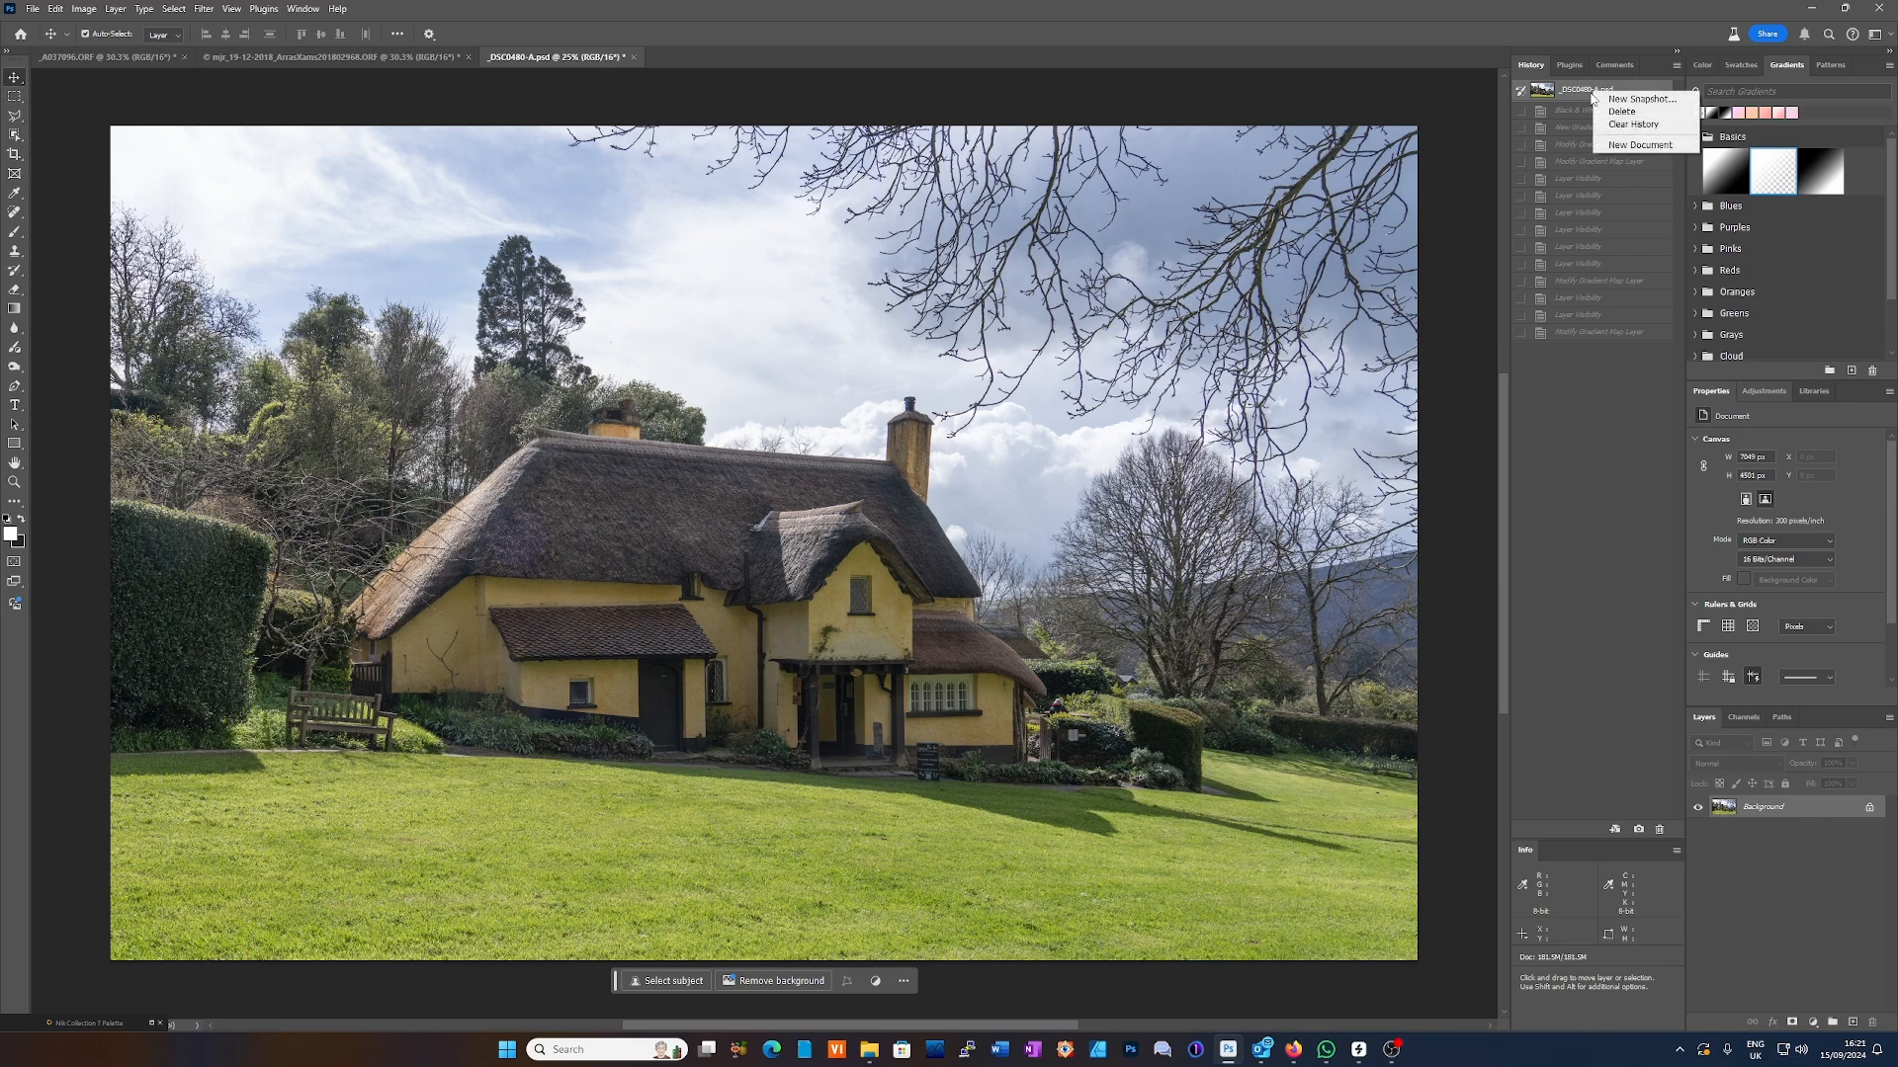
pyautogui.click(1634, 126)
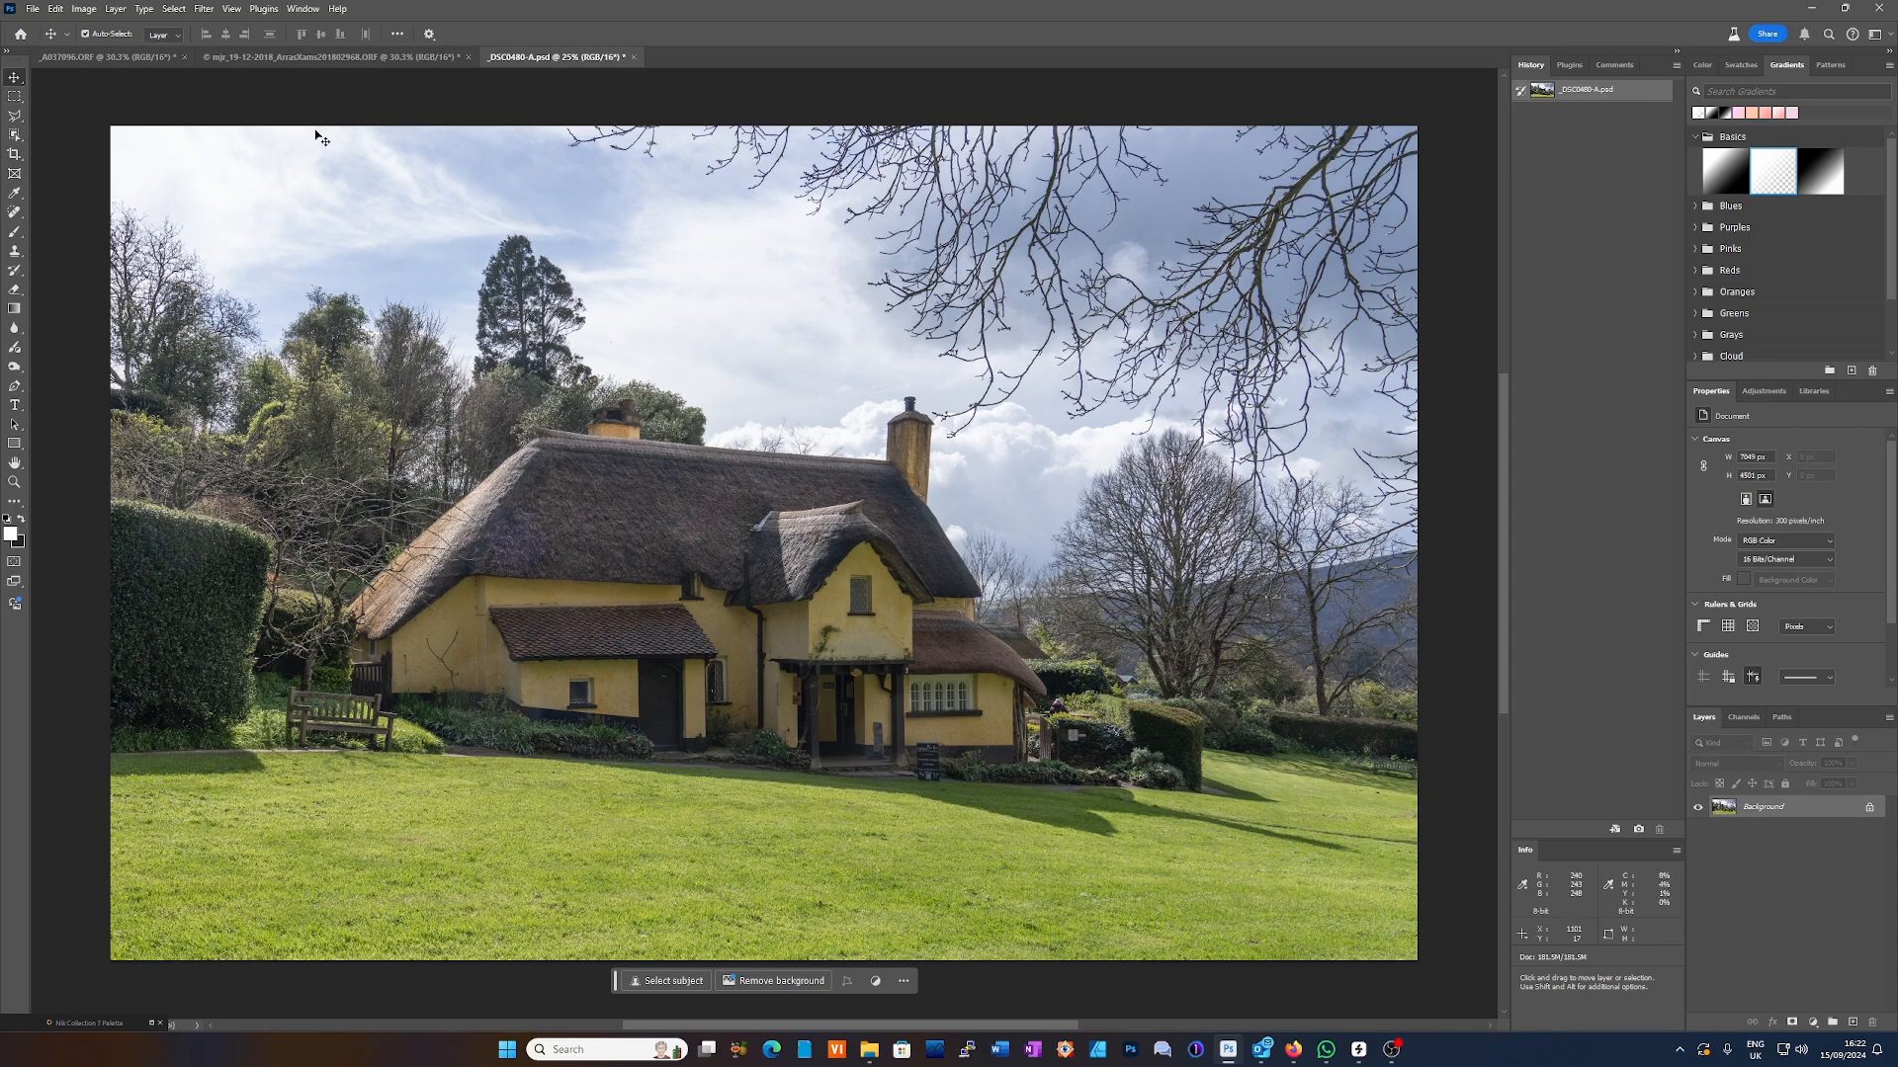
# - Open the colour photo in the Nik 7 Silver Efex filter from Nik Collection 7
pyautogui.click(205, 10)
pyautogui.moveTo(258, 382)
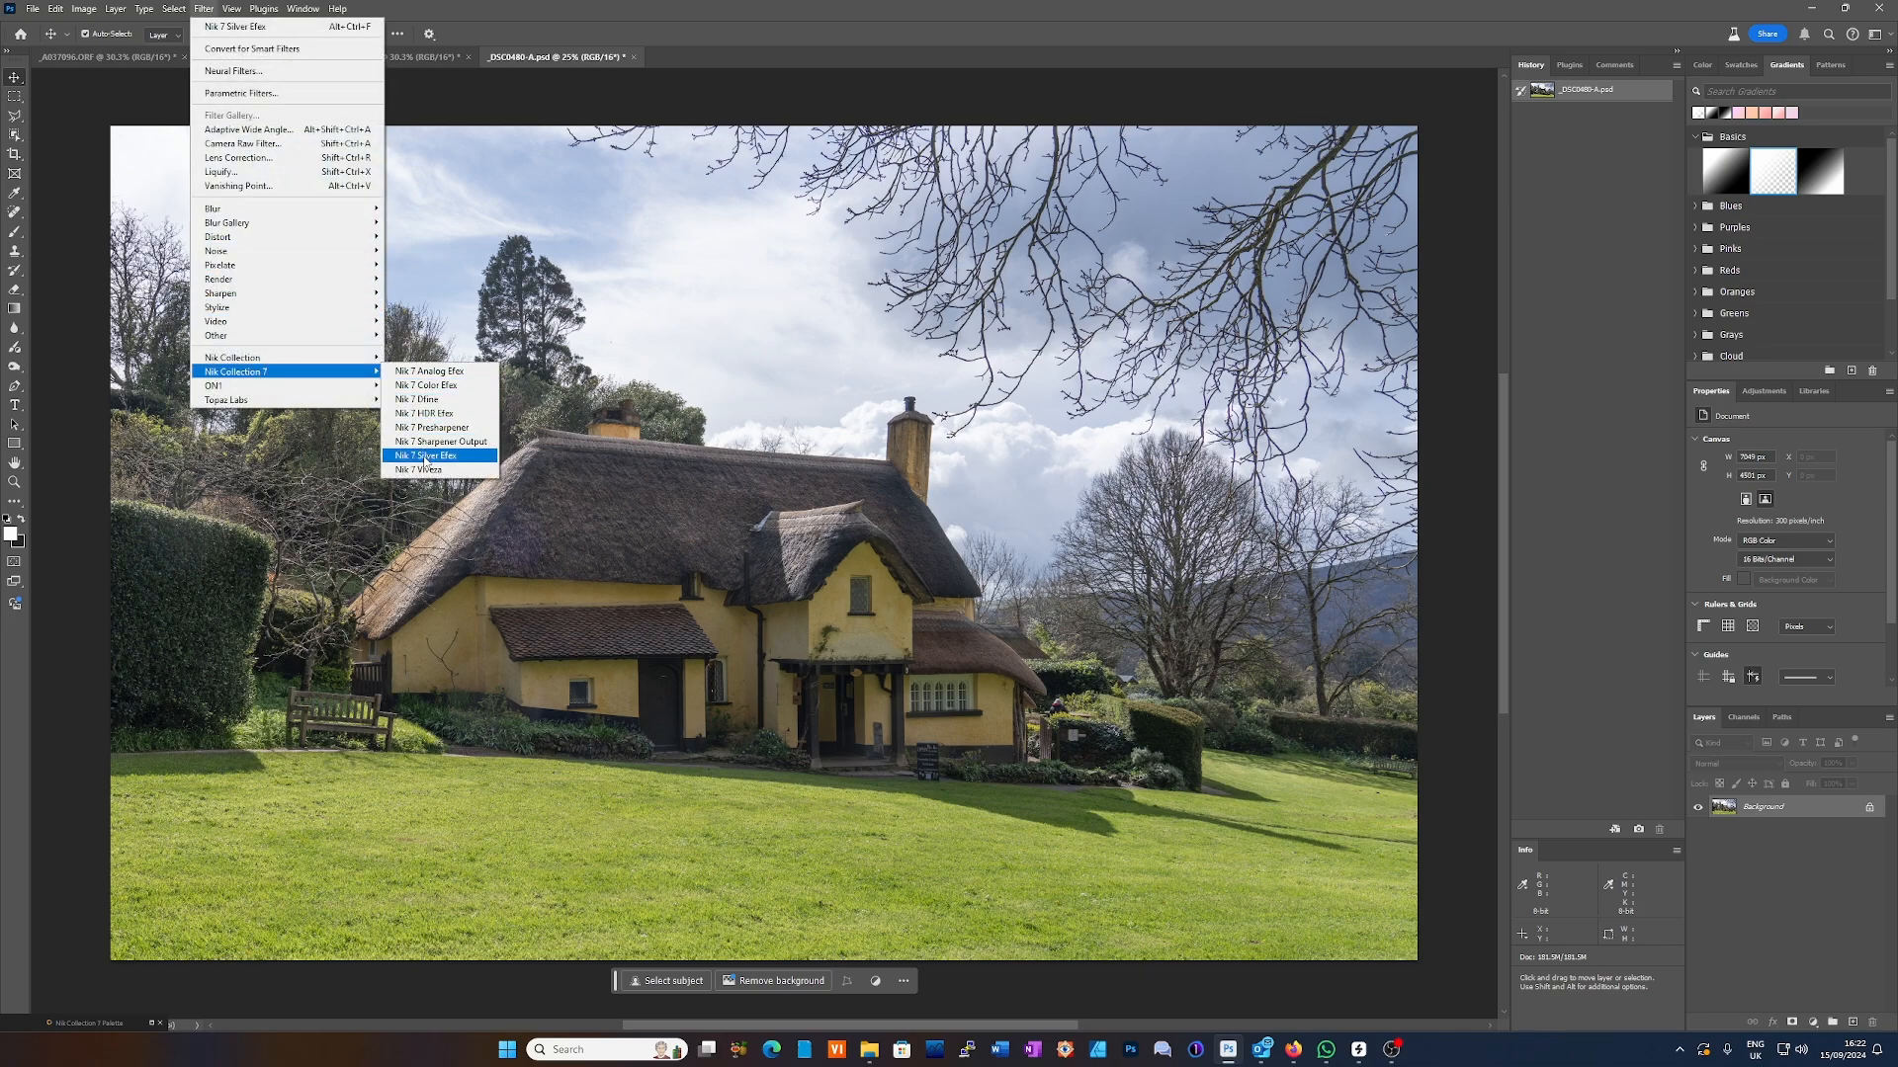
pyautogui.click(427, 456)
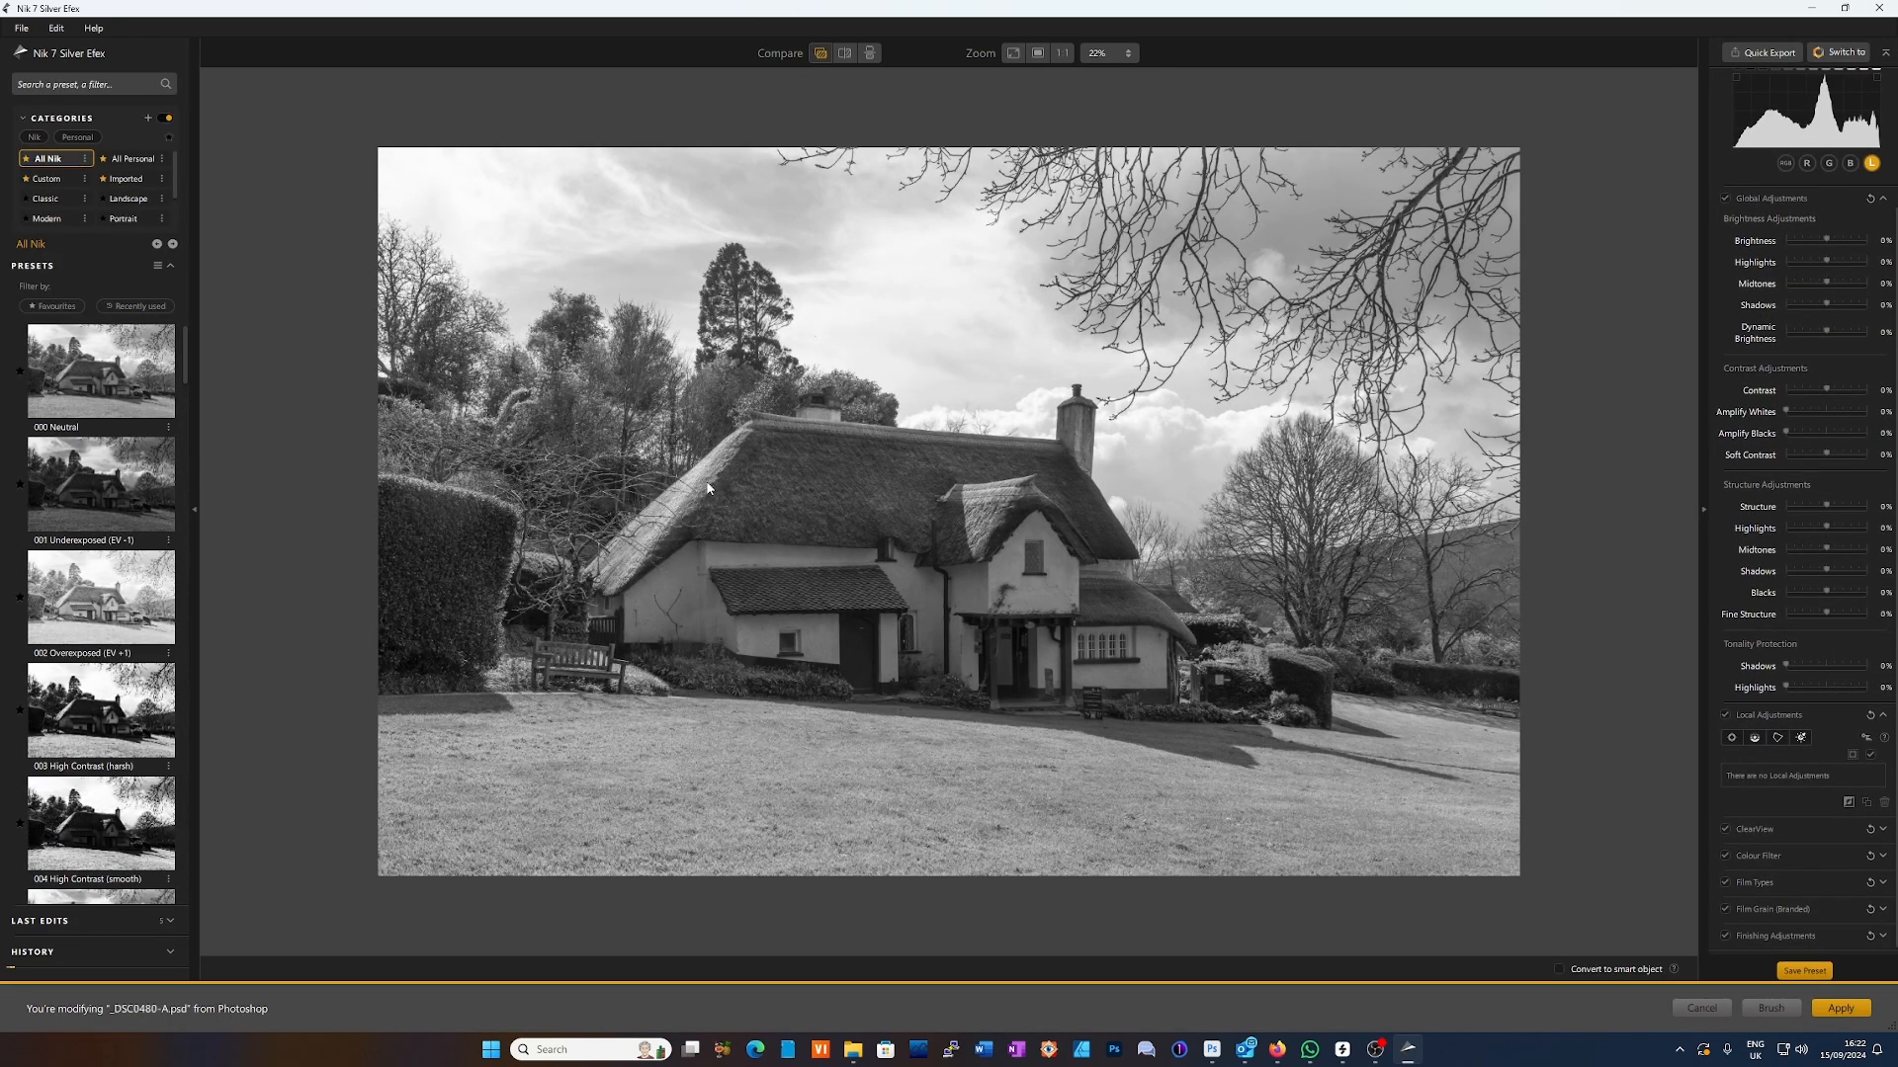
# - Browse the Silver Efex preset previews, from 000 Neutral through the High Contrast, High Structure, High Key and Low Key variants
pyautogui.scroll(-1, 112, 372)
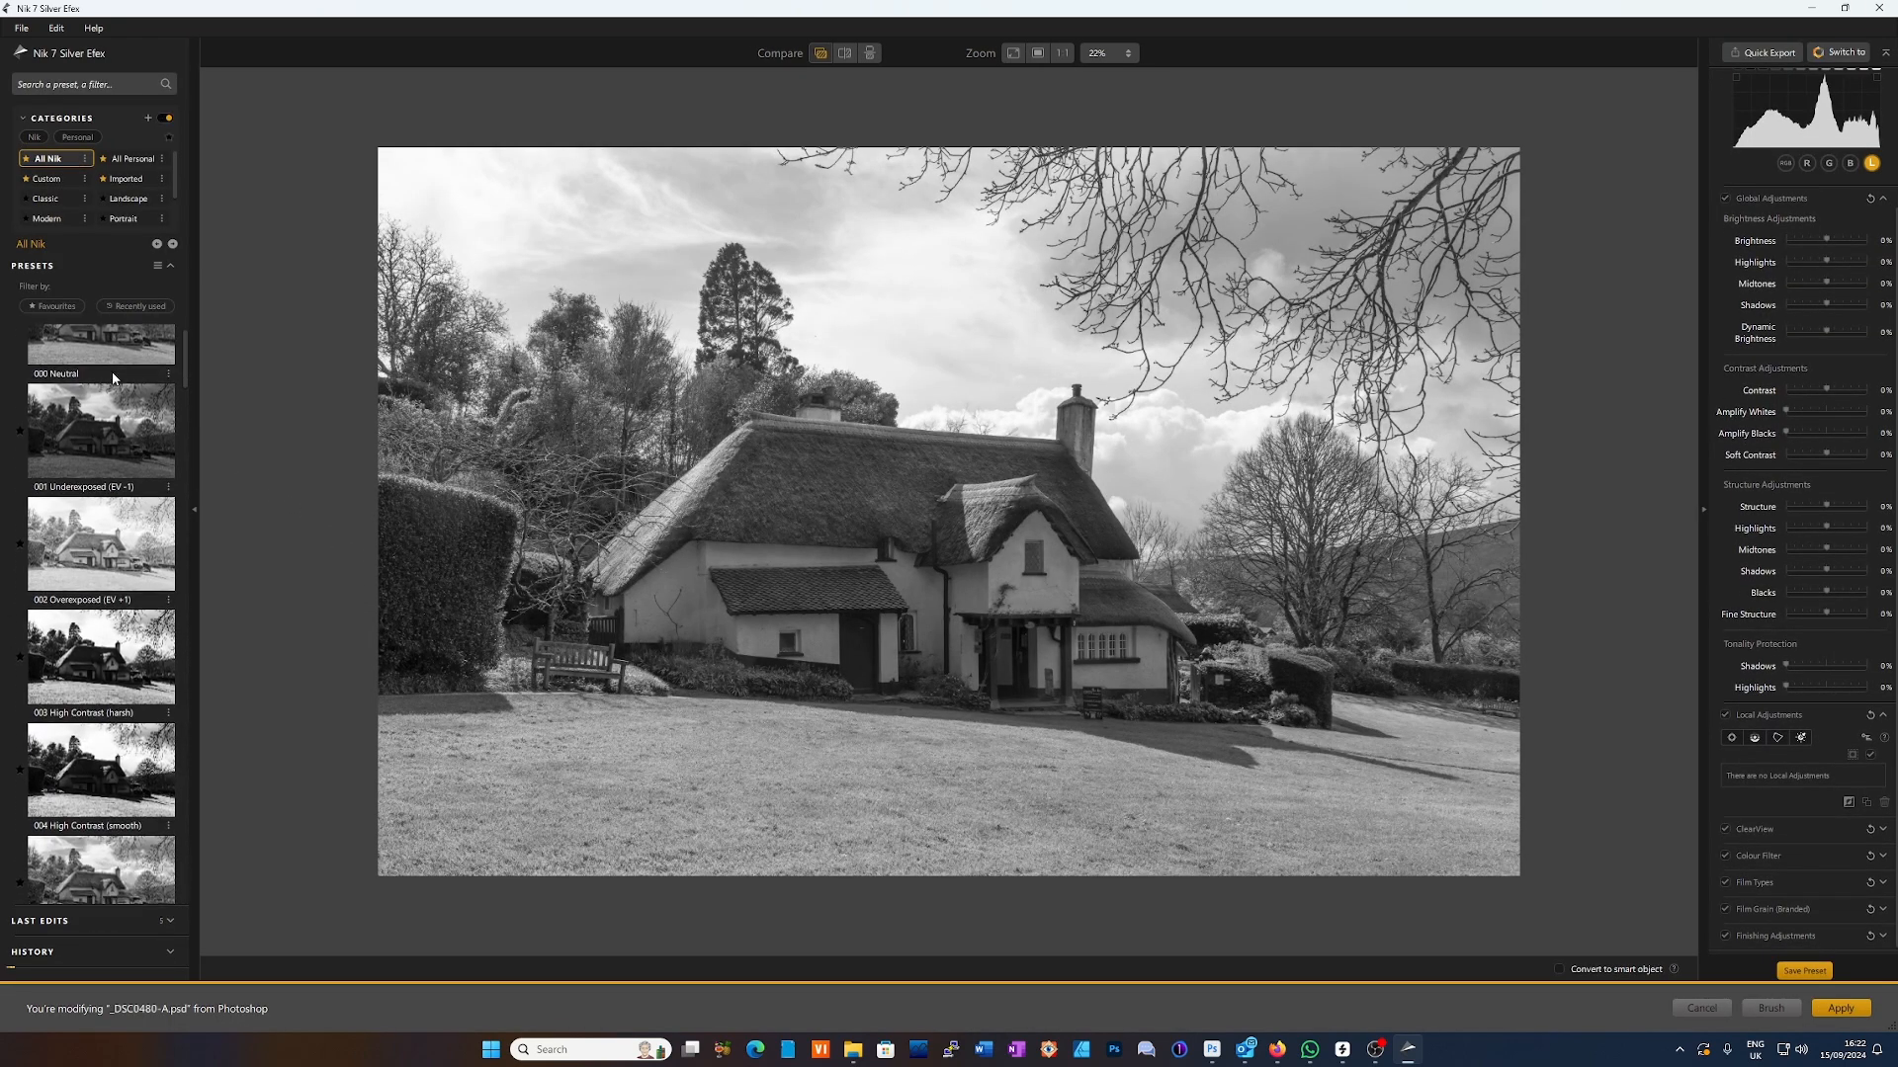
pyautogui.scroll(-1, 110, 371)
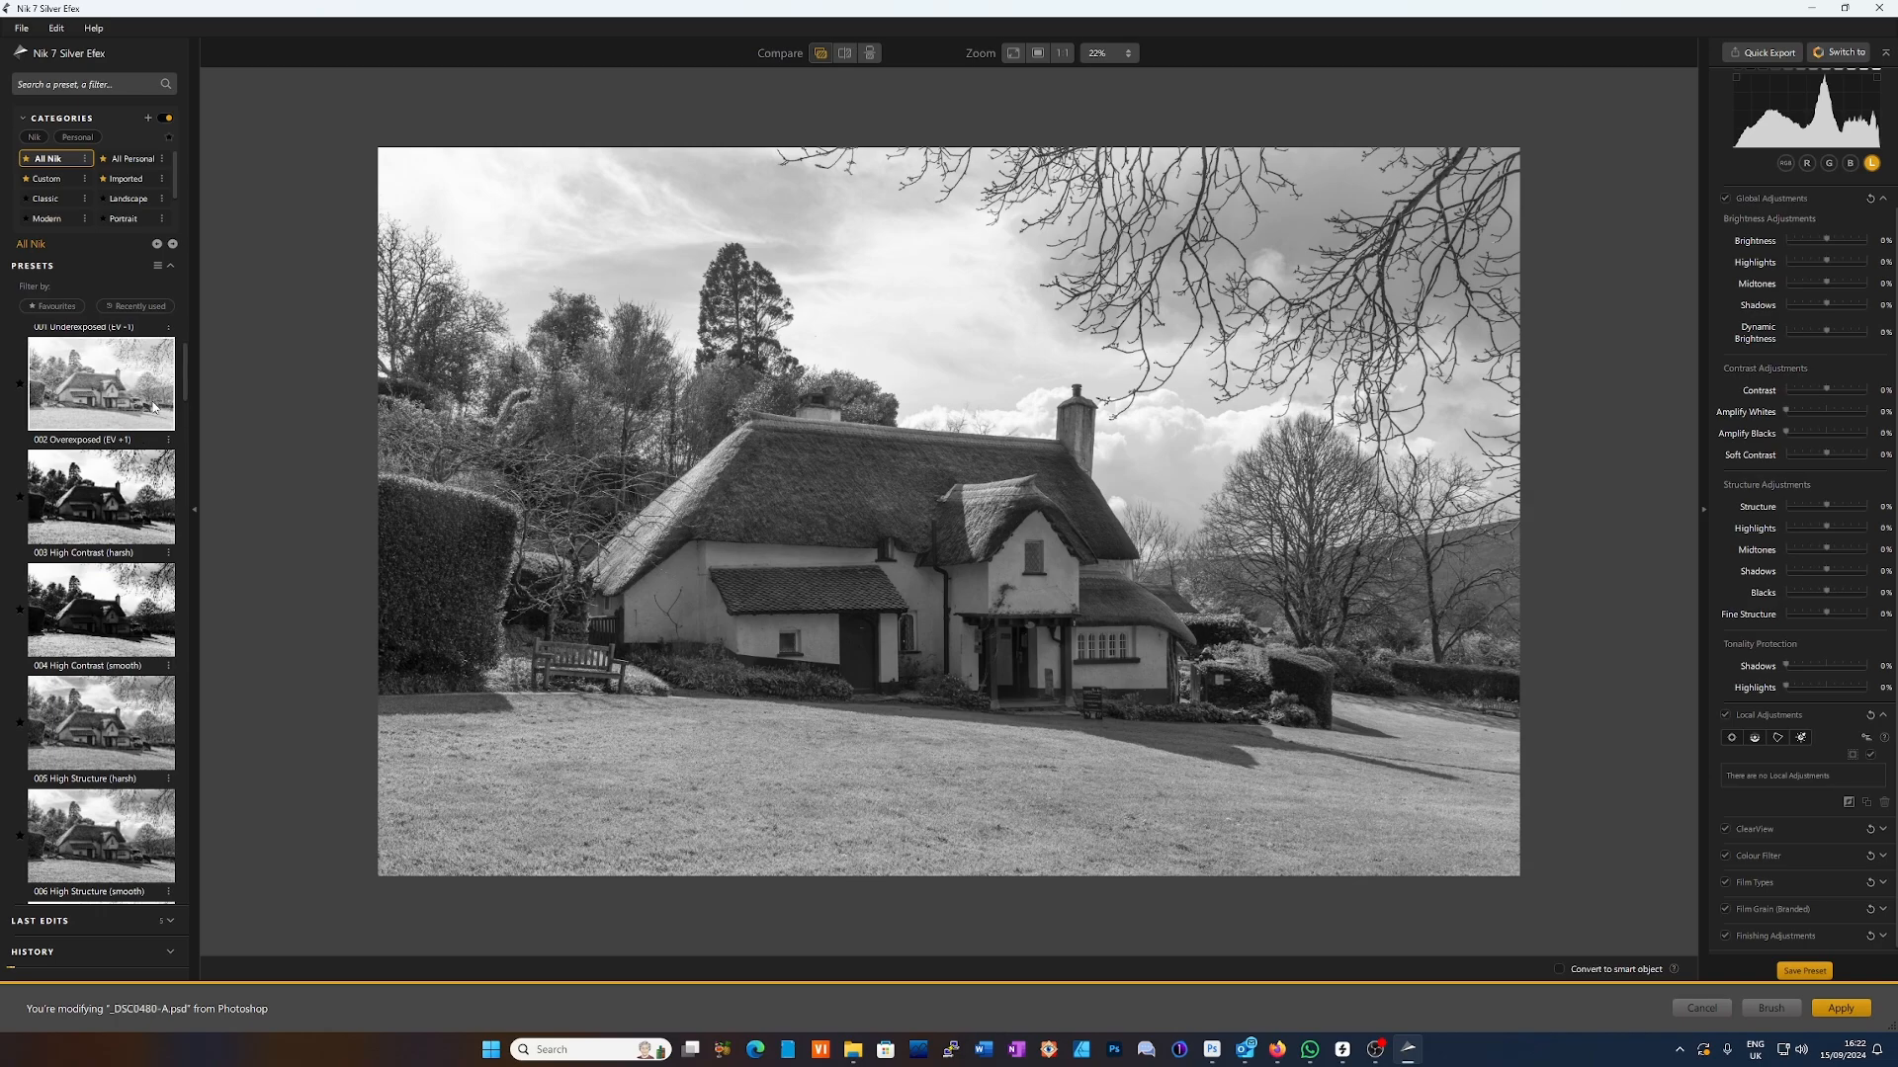
pyautogui.scroll(-3, 151, 409)
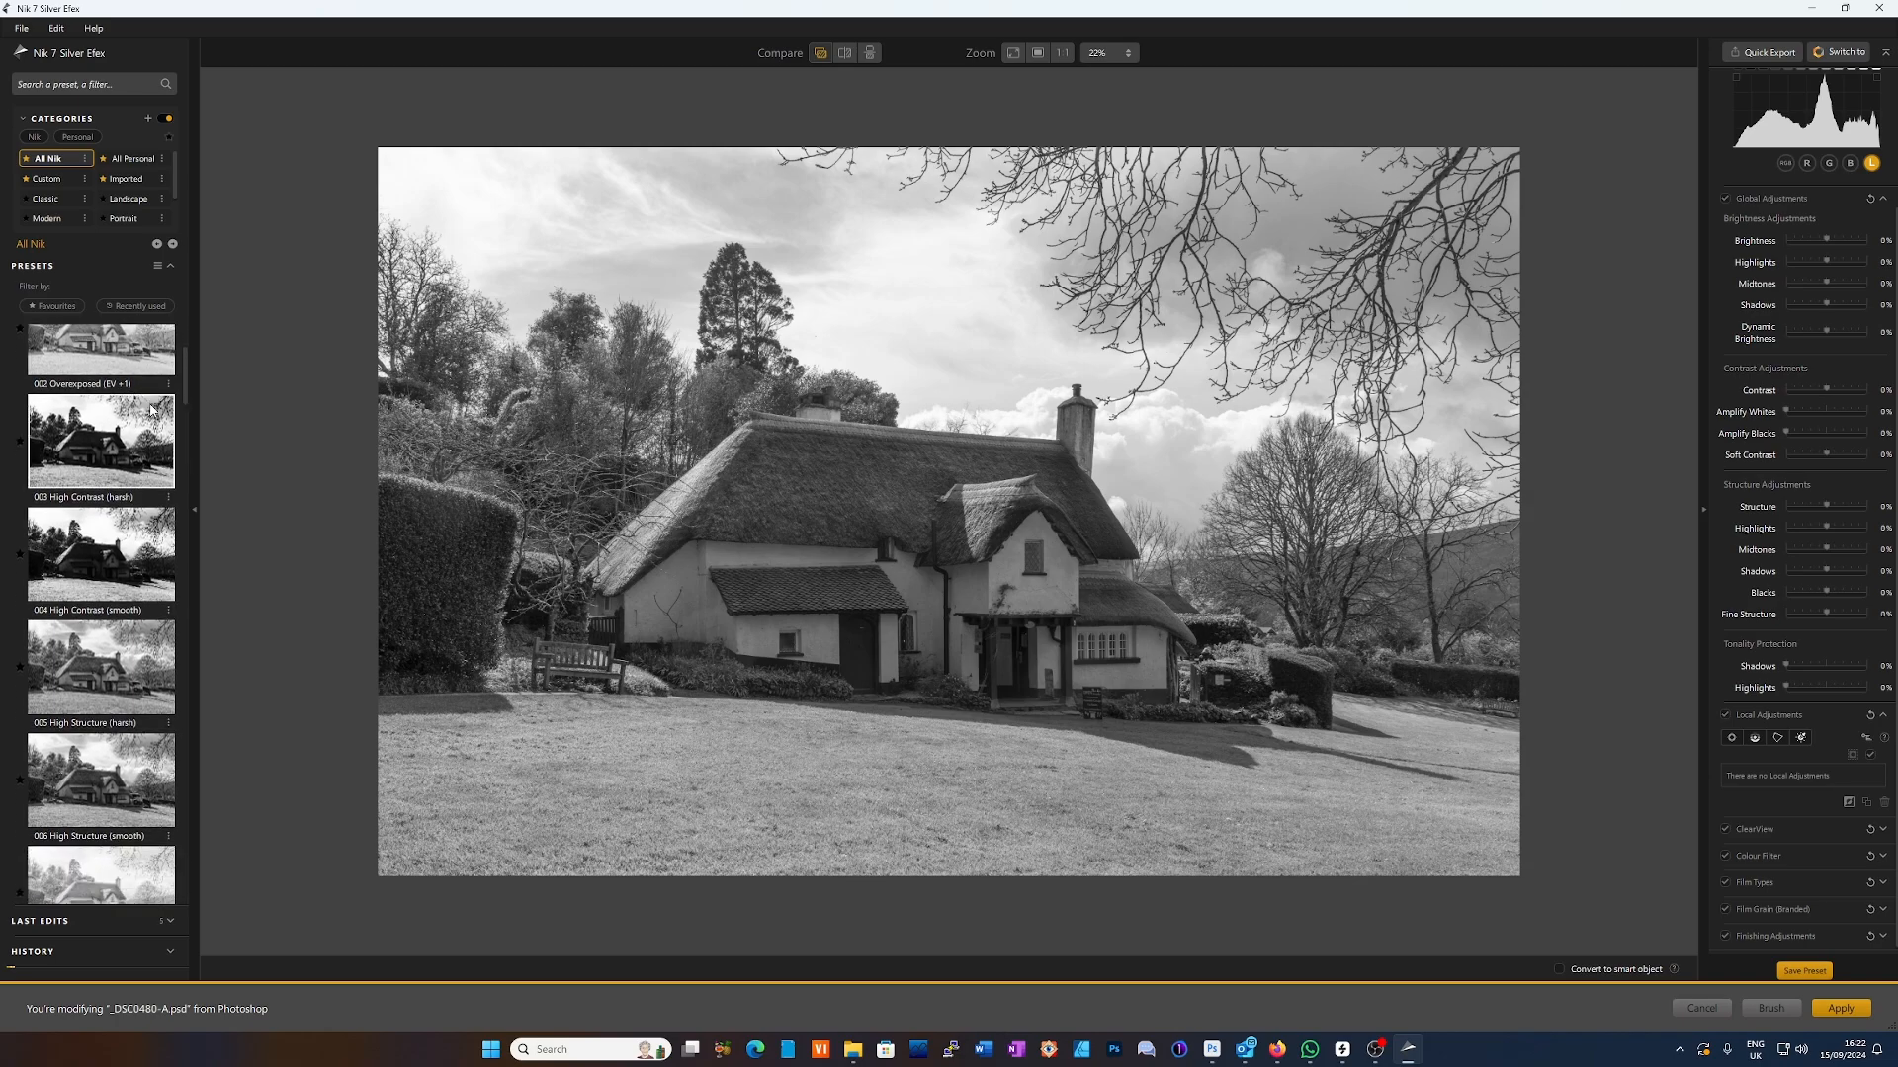
pyautogui.scroll(-3, 148, 407)
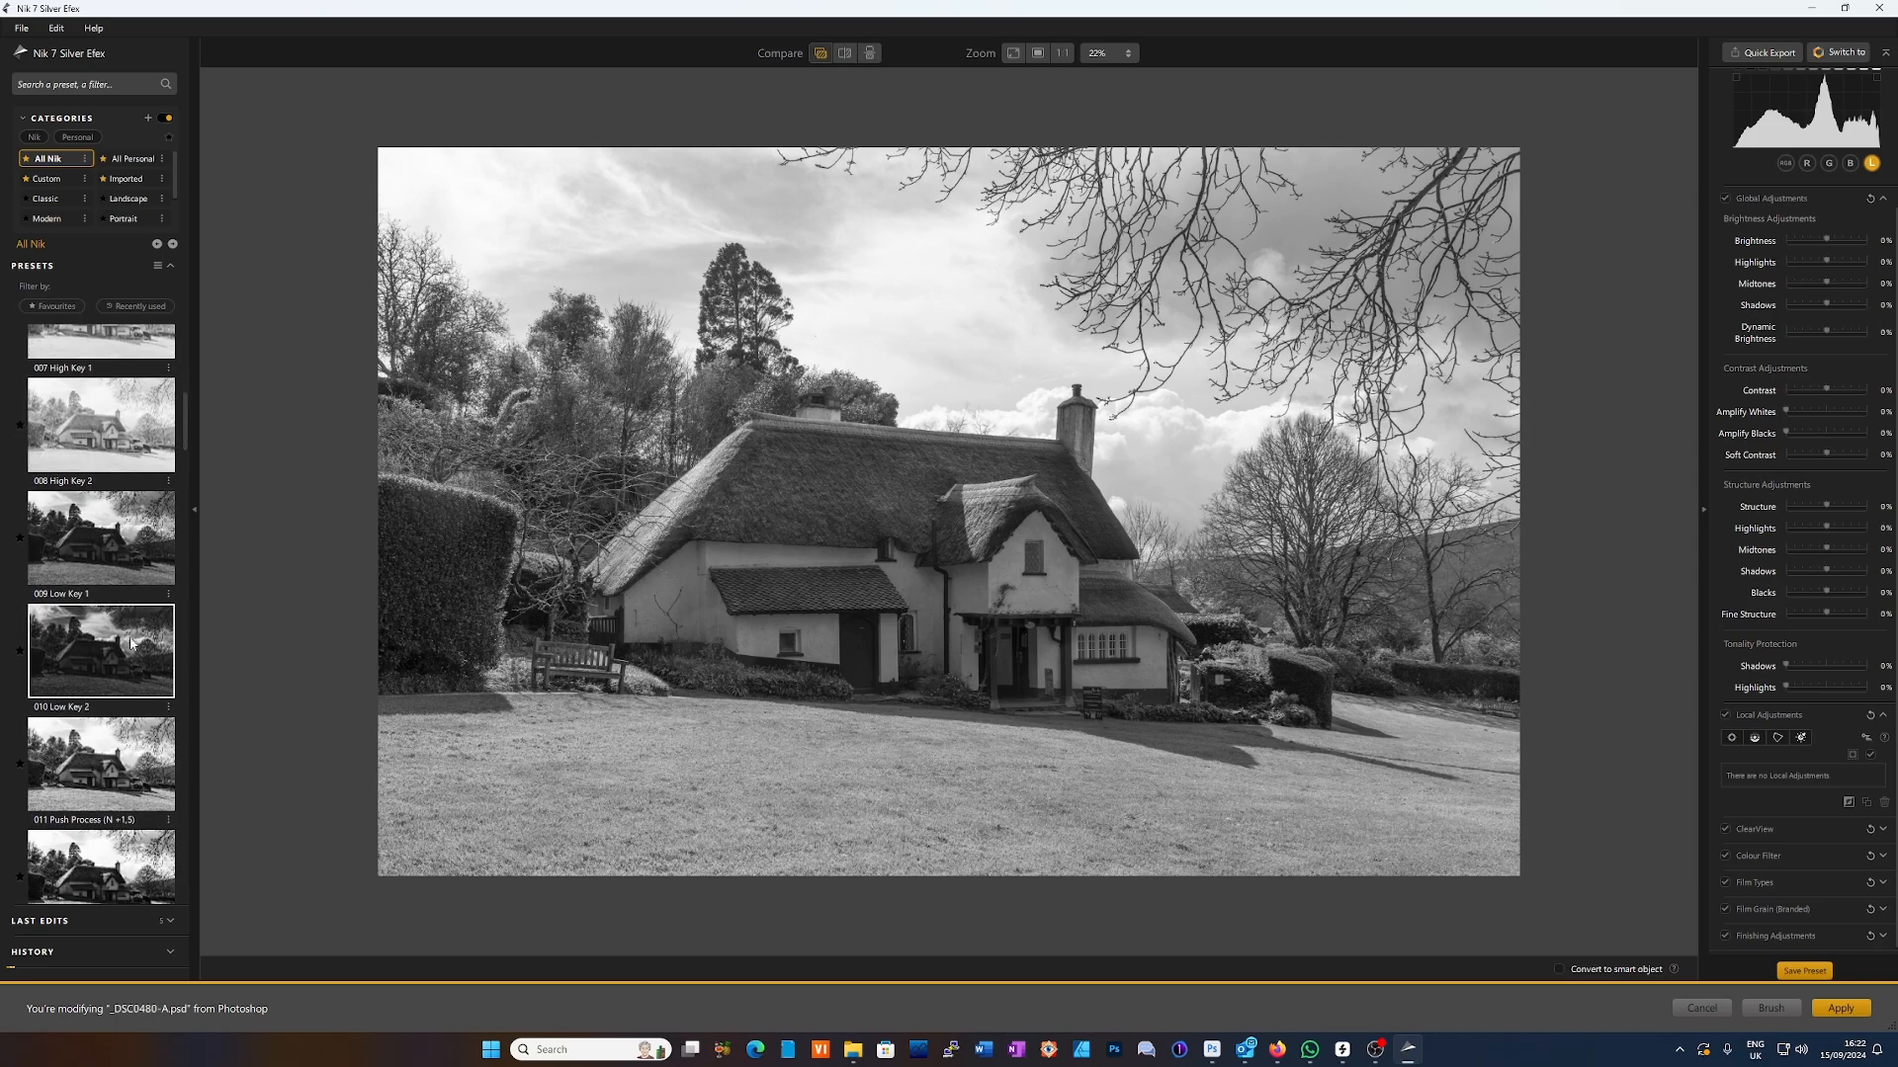
pyautogui.scroll(5, 130, 886)
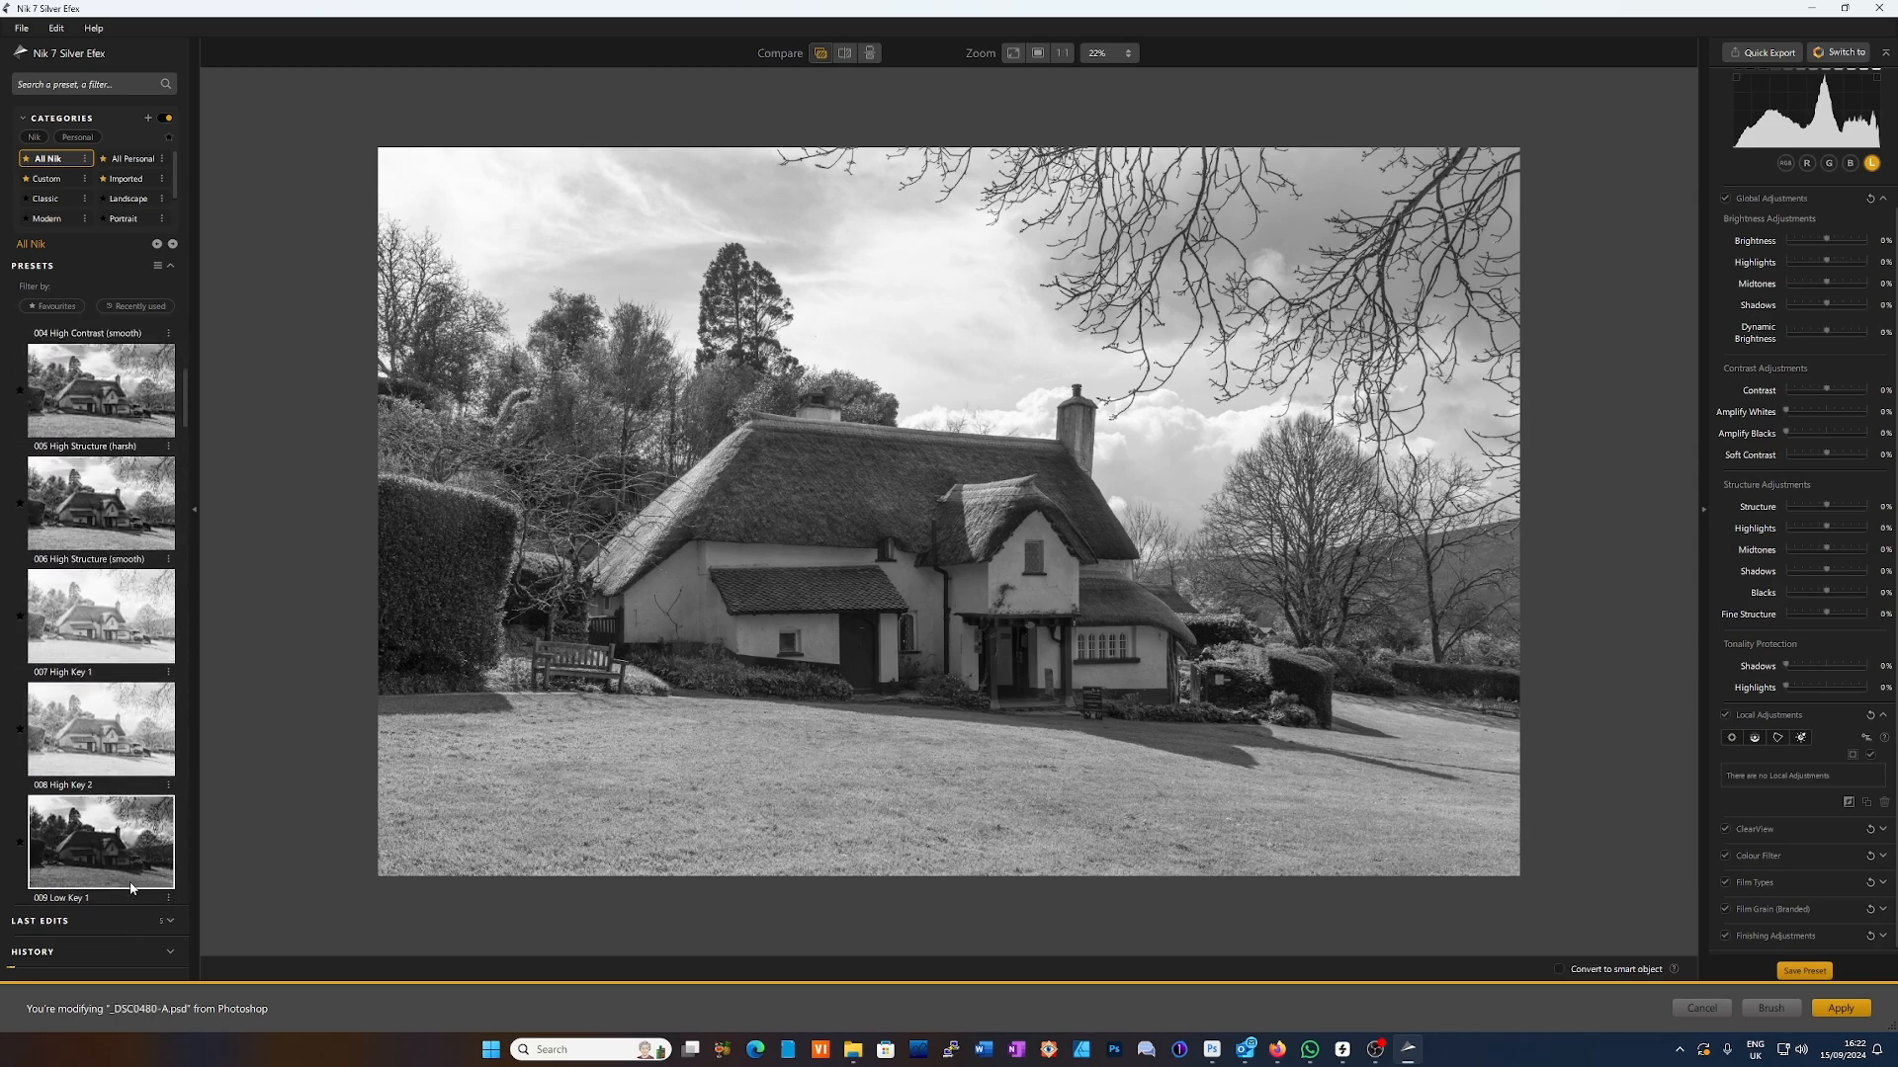
pyautogui.scroll(4, 130, 887)
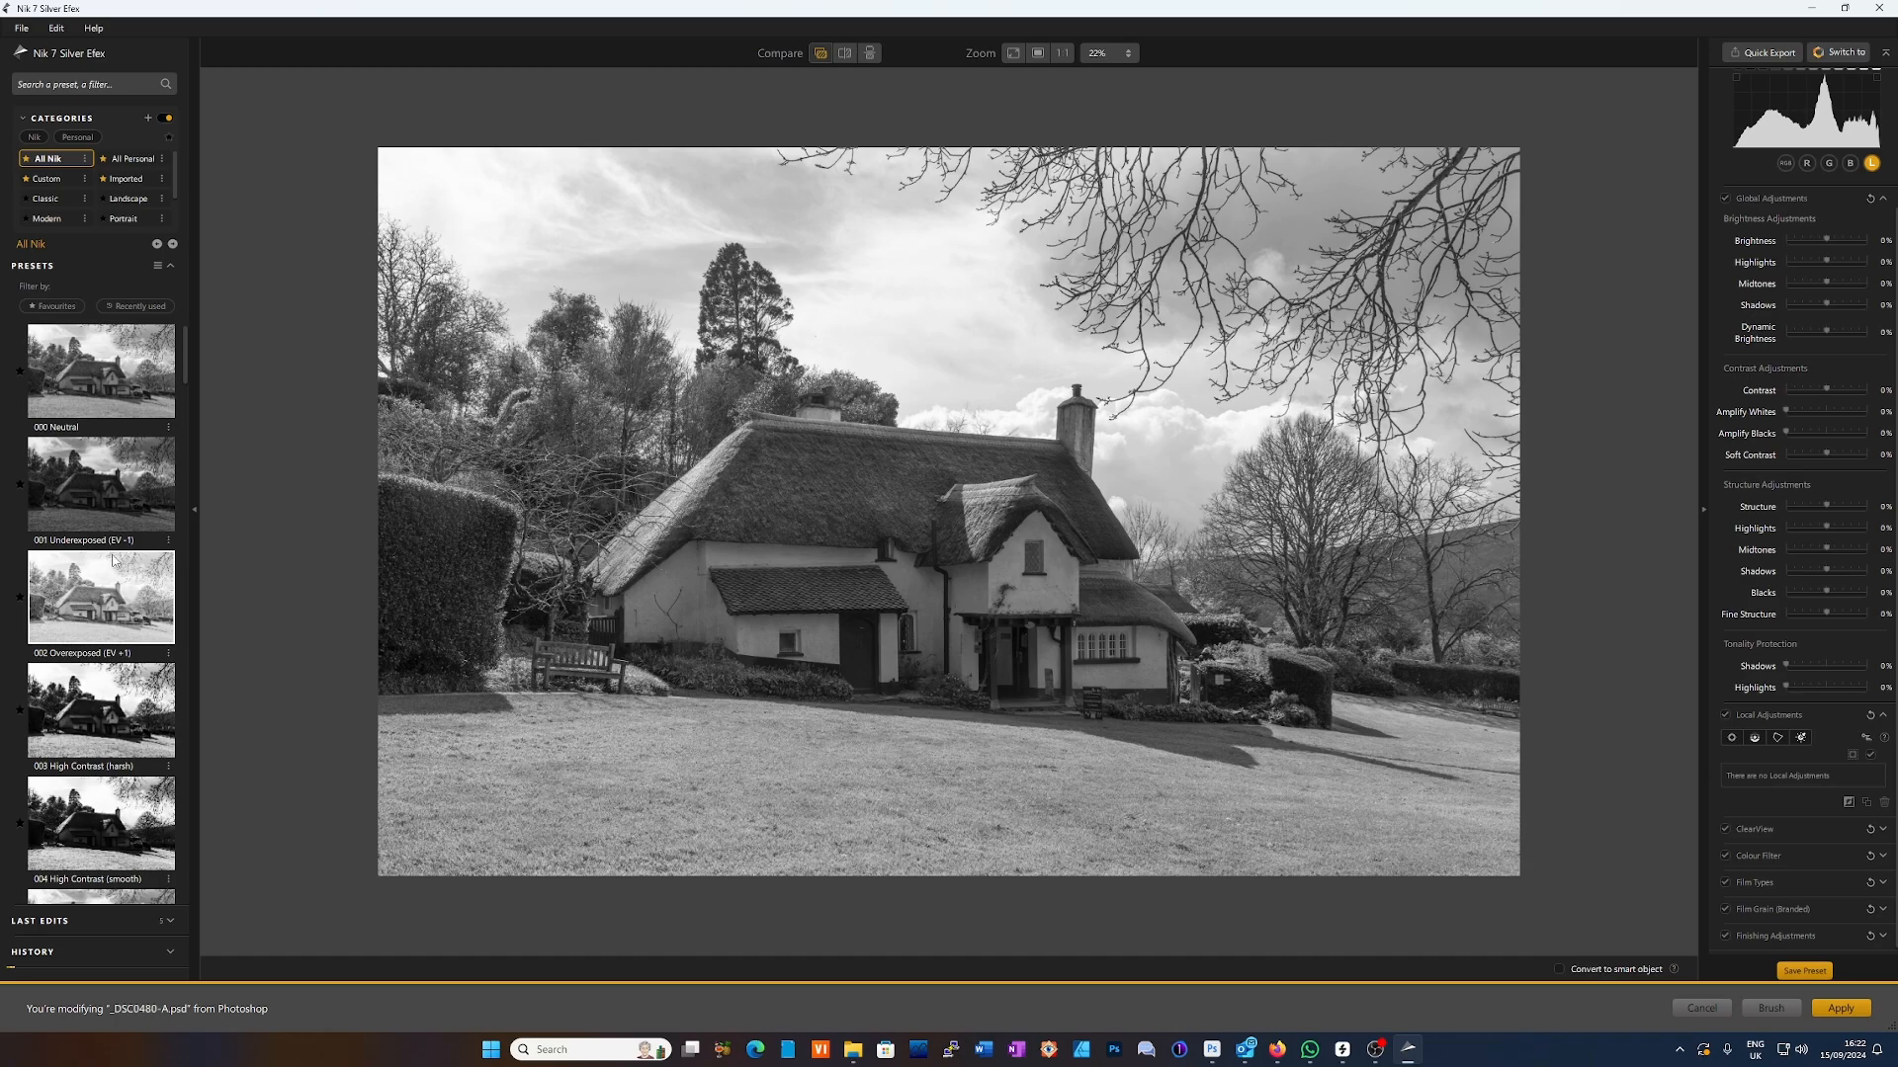
pyautogui.scroll(-3, 112, 559)
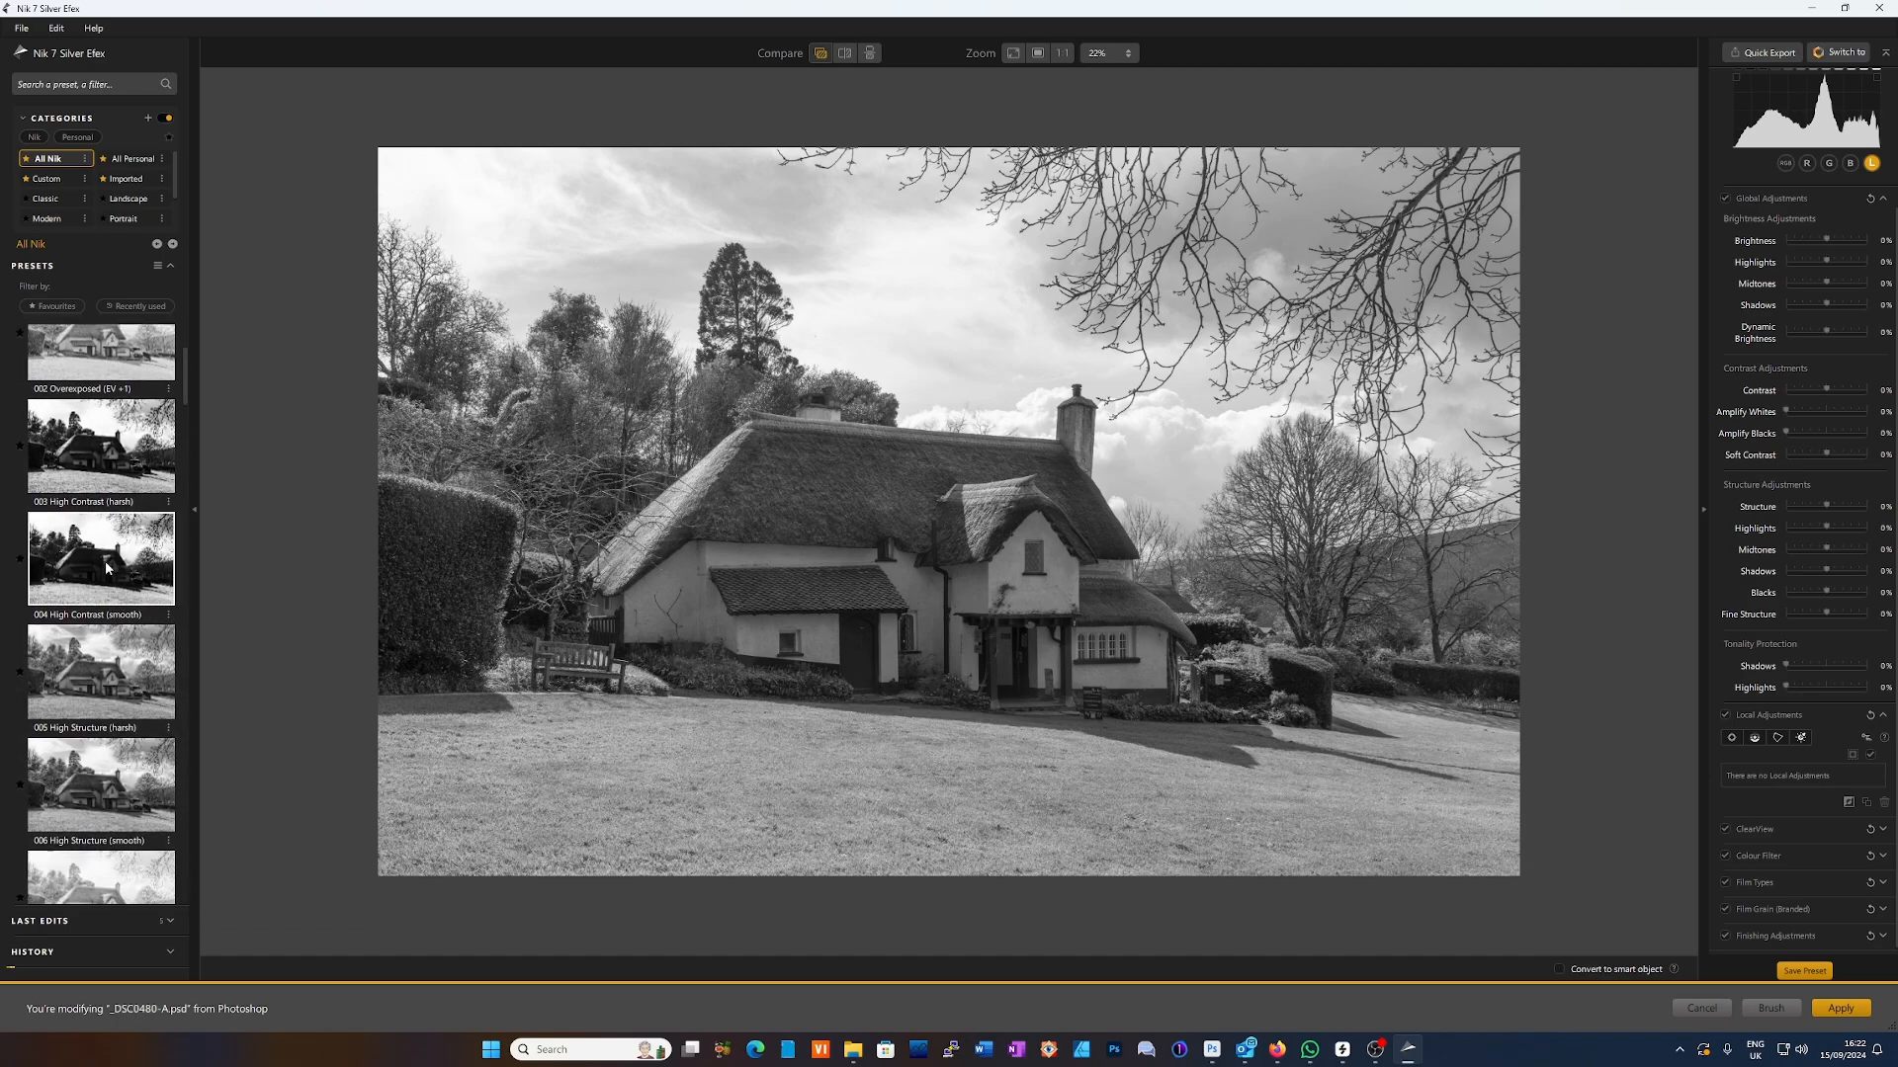
pyautogui.scroll(-1, 107, 567)
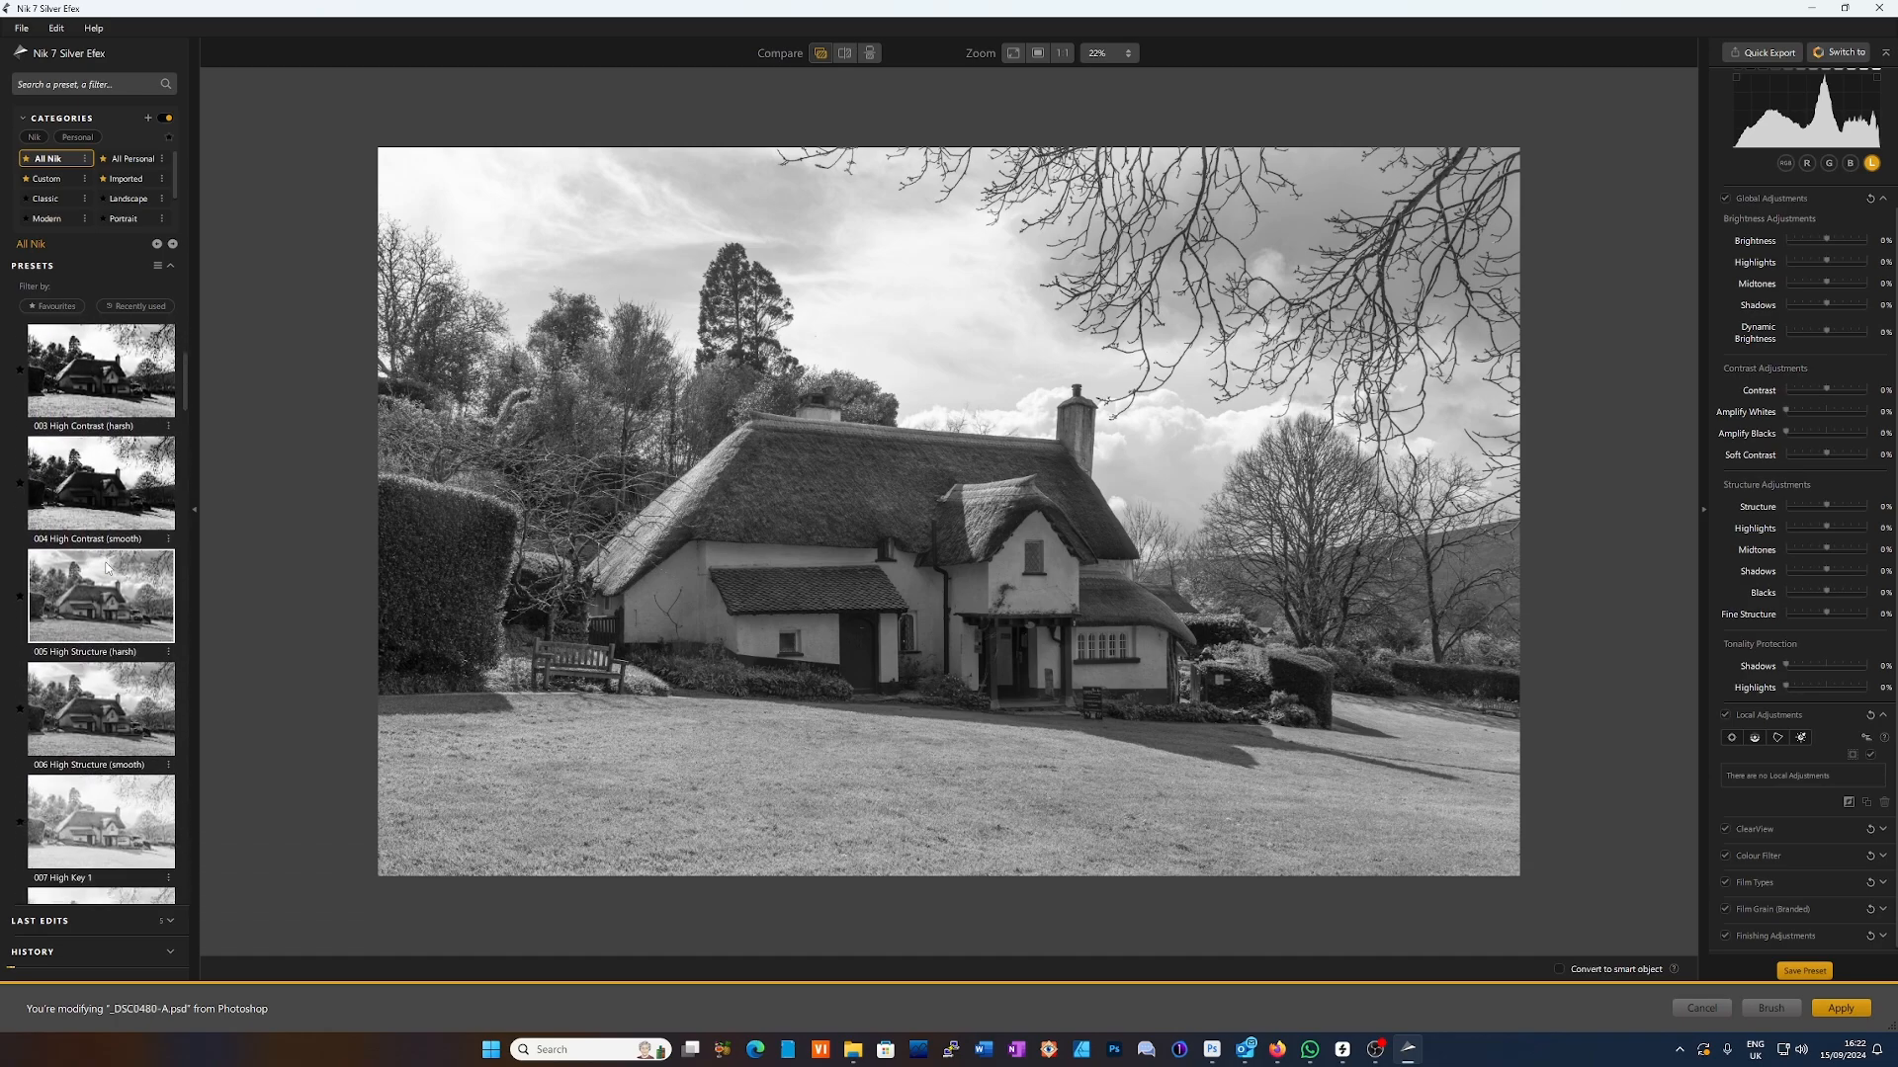
# - Compare the 005 High Structure (harsh) and 006 High Structure (smooth) presets on the photo, and settle on 005 High Structure (harsh)
pyautogui.click(84, 613)
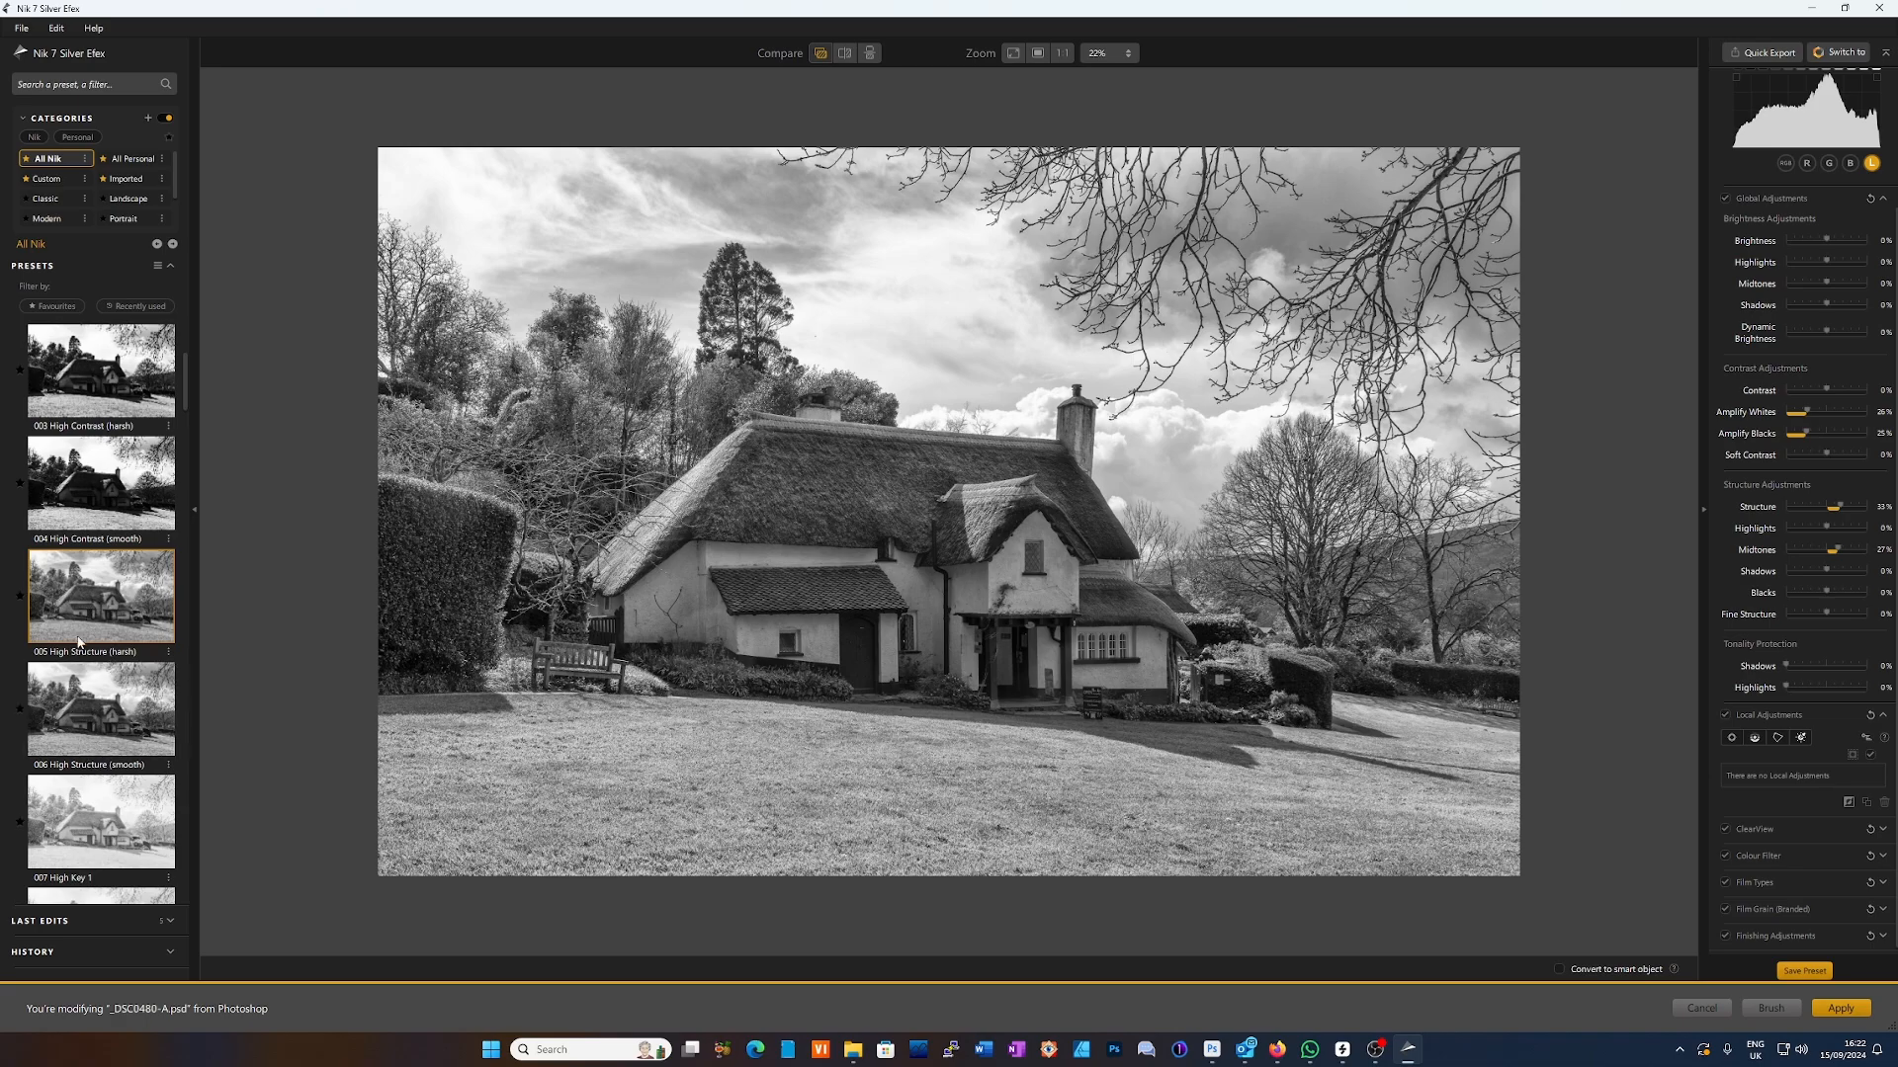
pyautogui.click(95, 718)
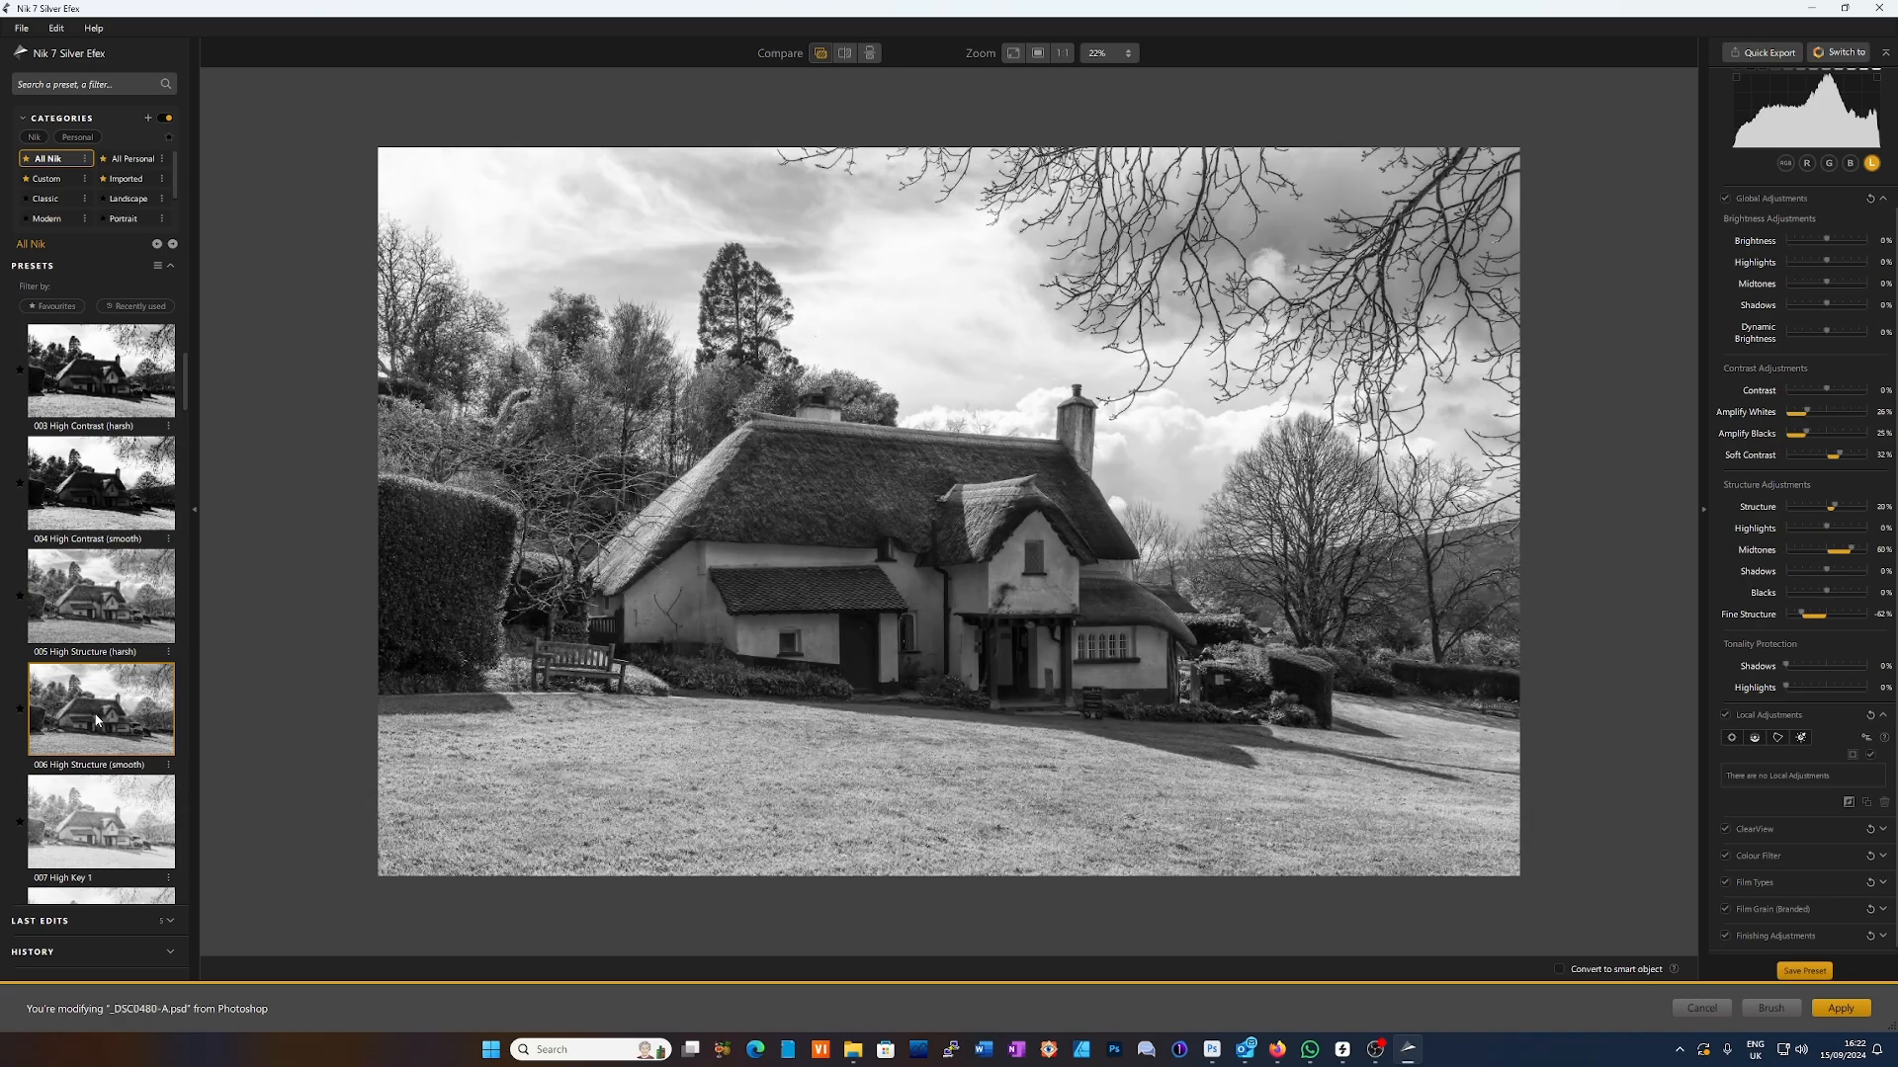
pyautogui.click(96, 619)
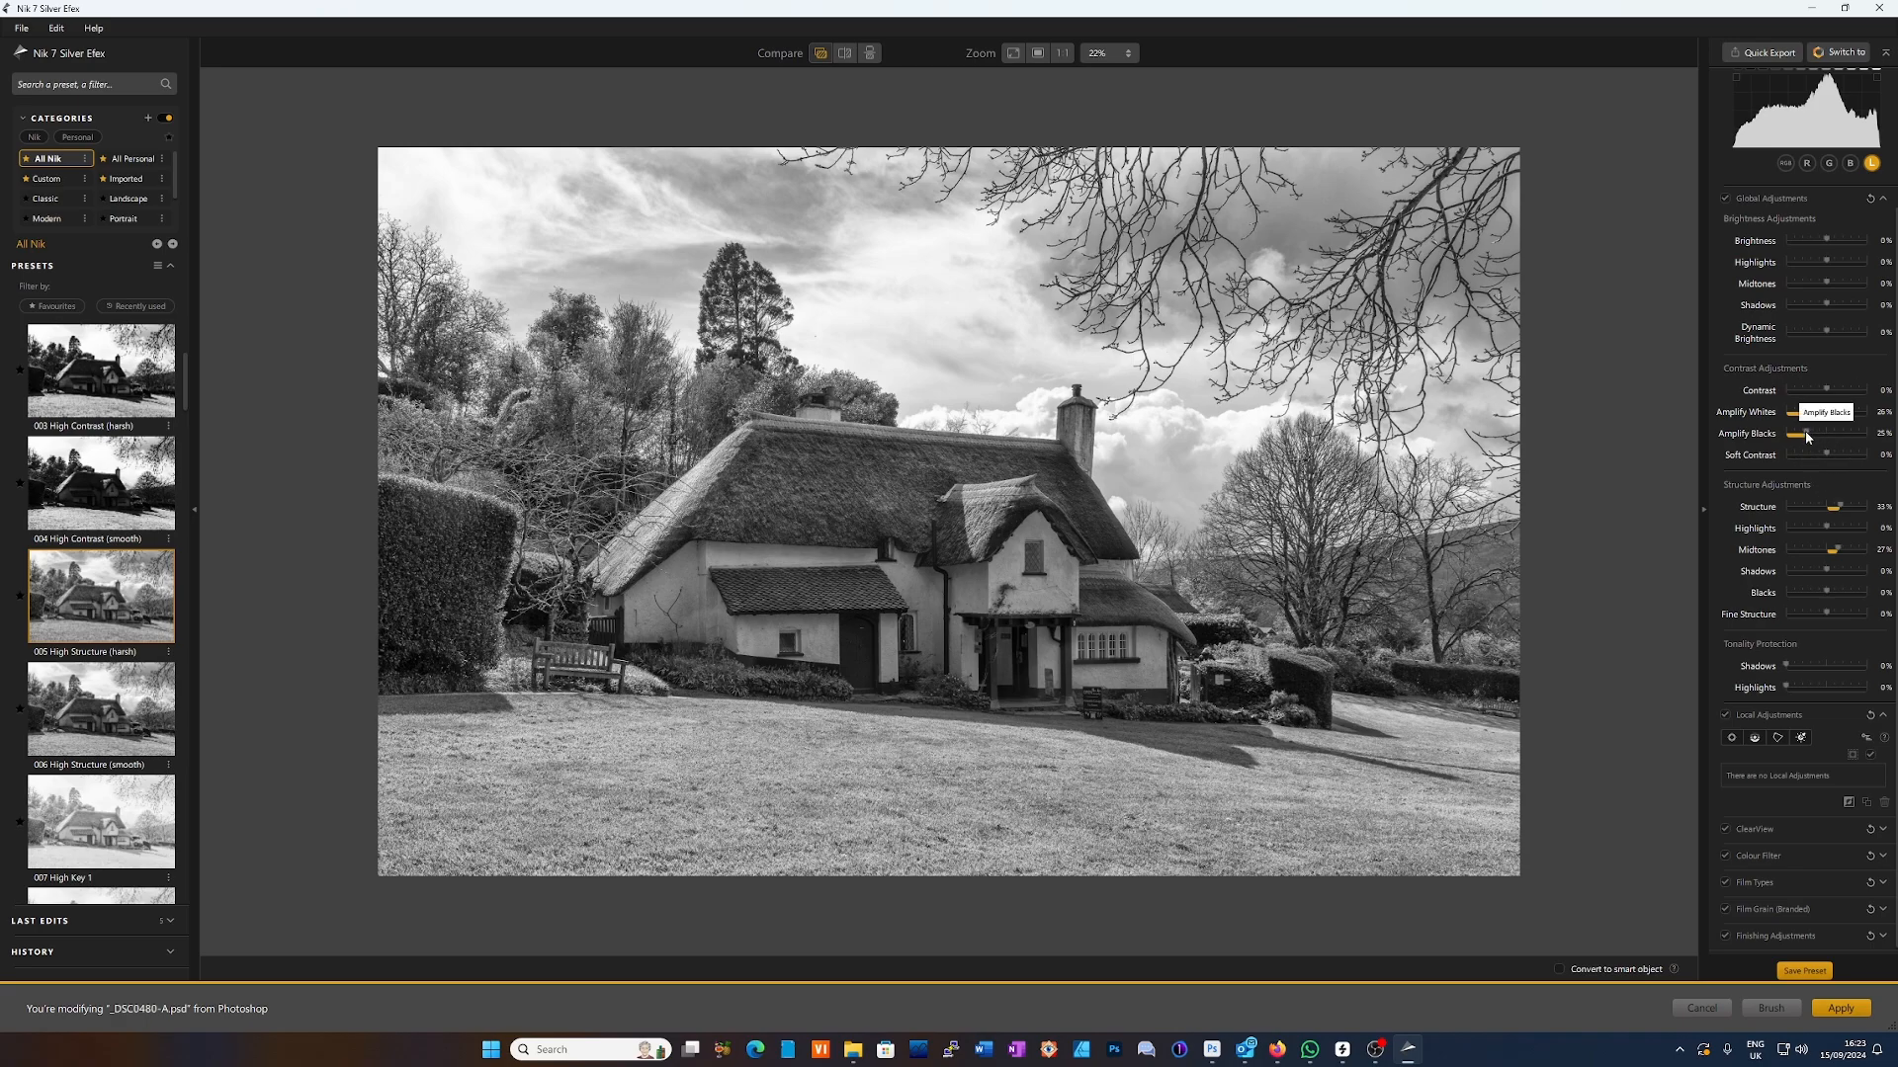
# - Try weaker and stronger Amplify Blacks settings on the photo, and reapply the 005 High Structure (harsh) preset
pyautogui.moveTo(1808, 436); pyautogui.dragTo(1831, 439)
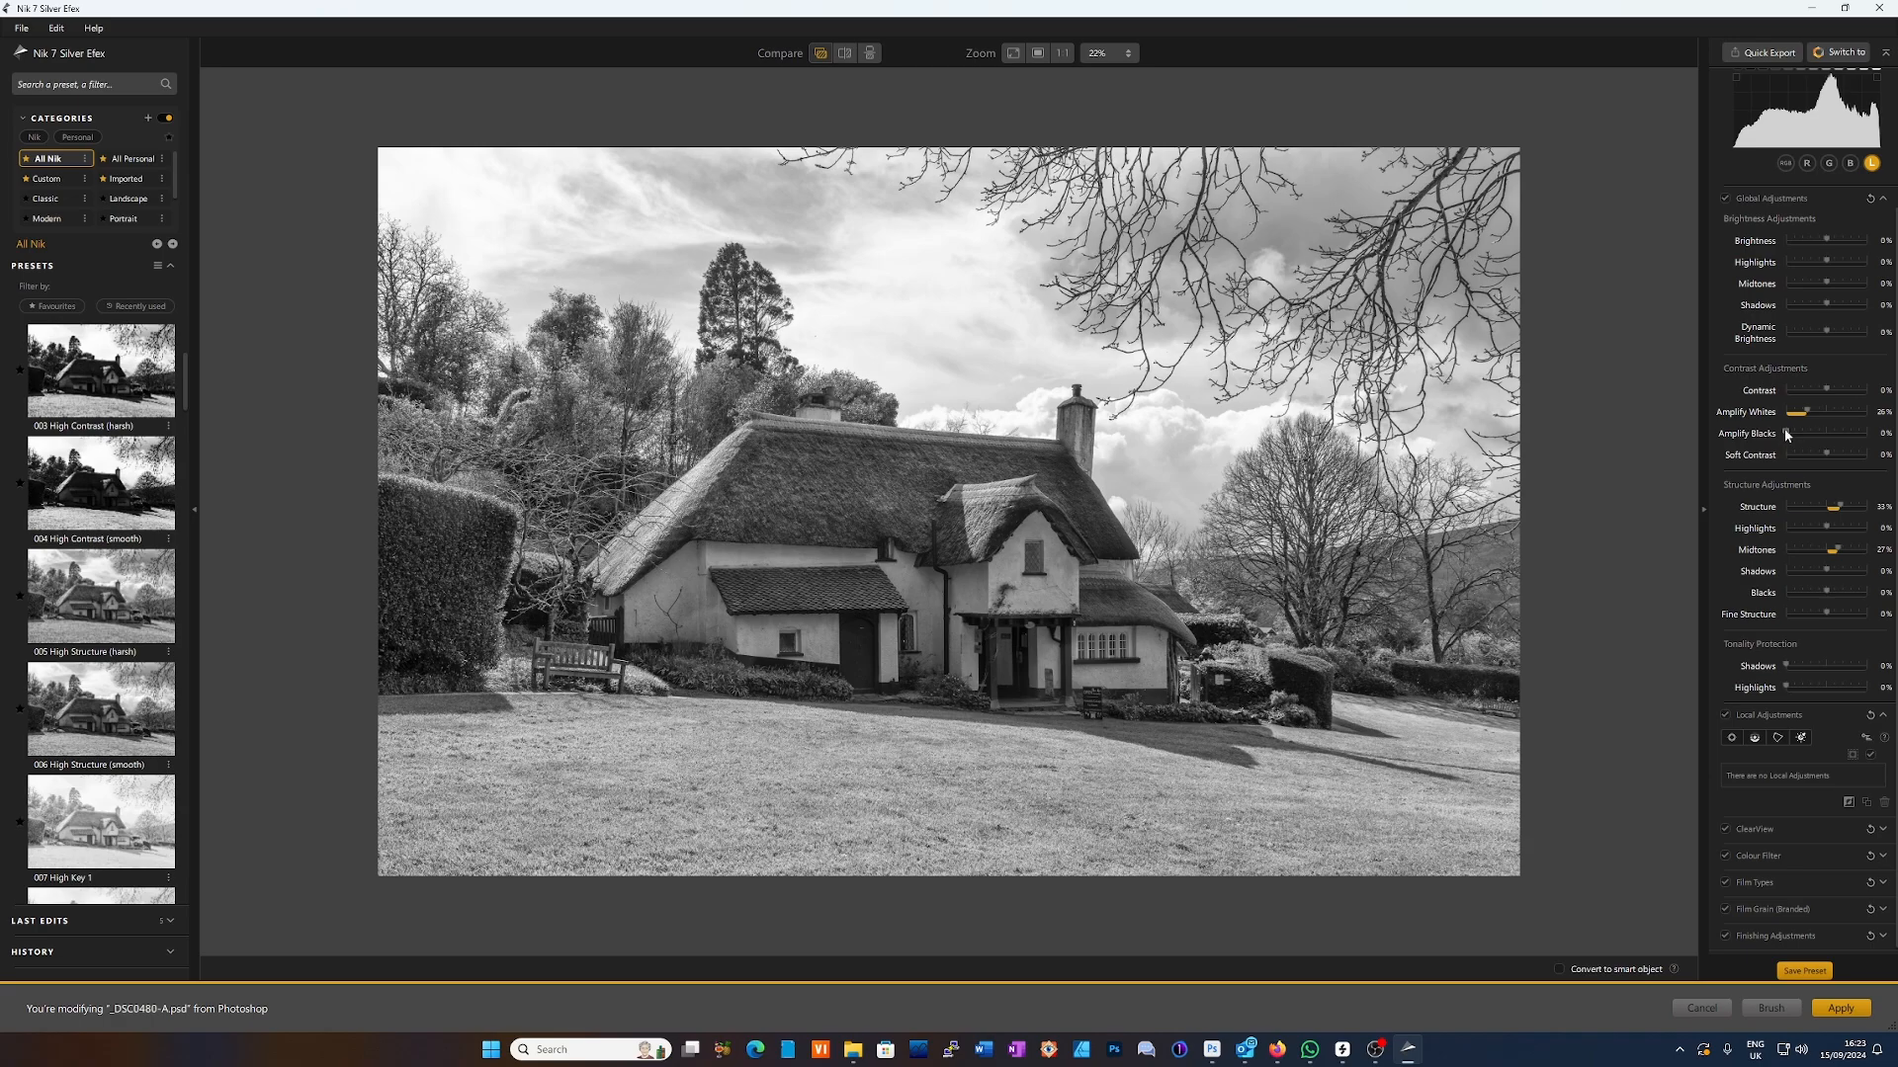
pyautogui.moveTo(1787, 435); pyautogui.dragTo(1823, 433)
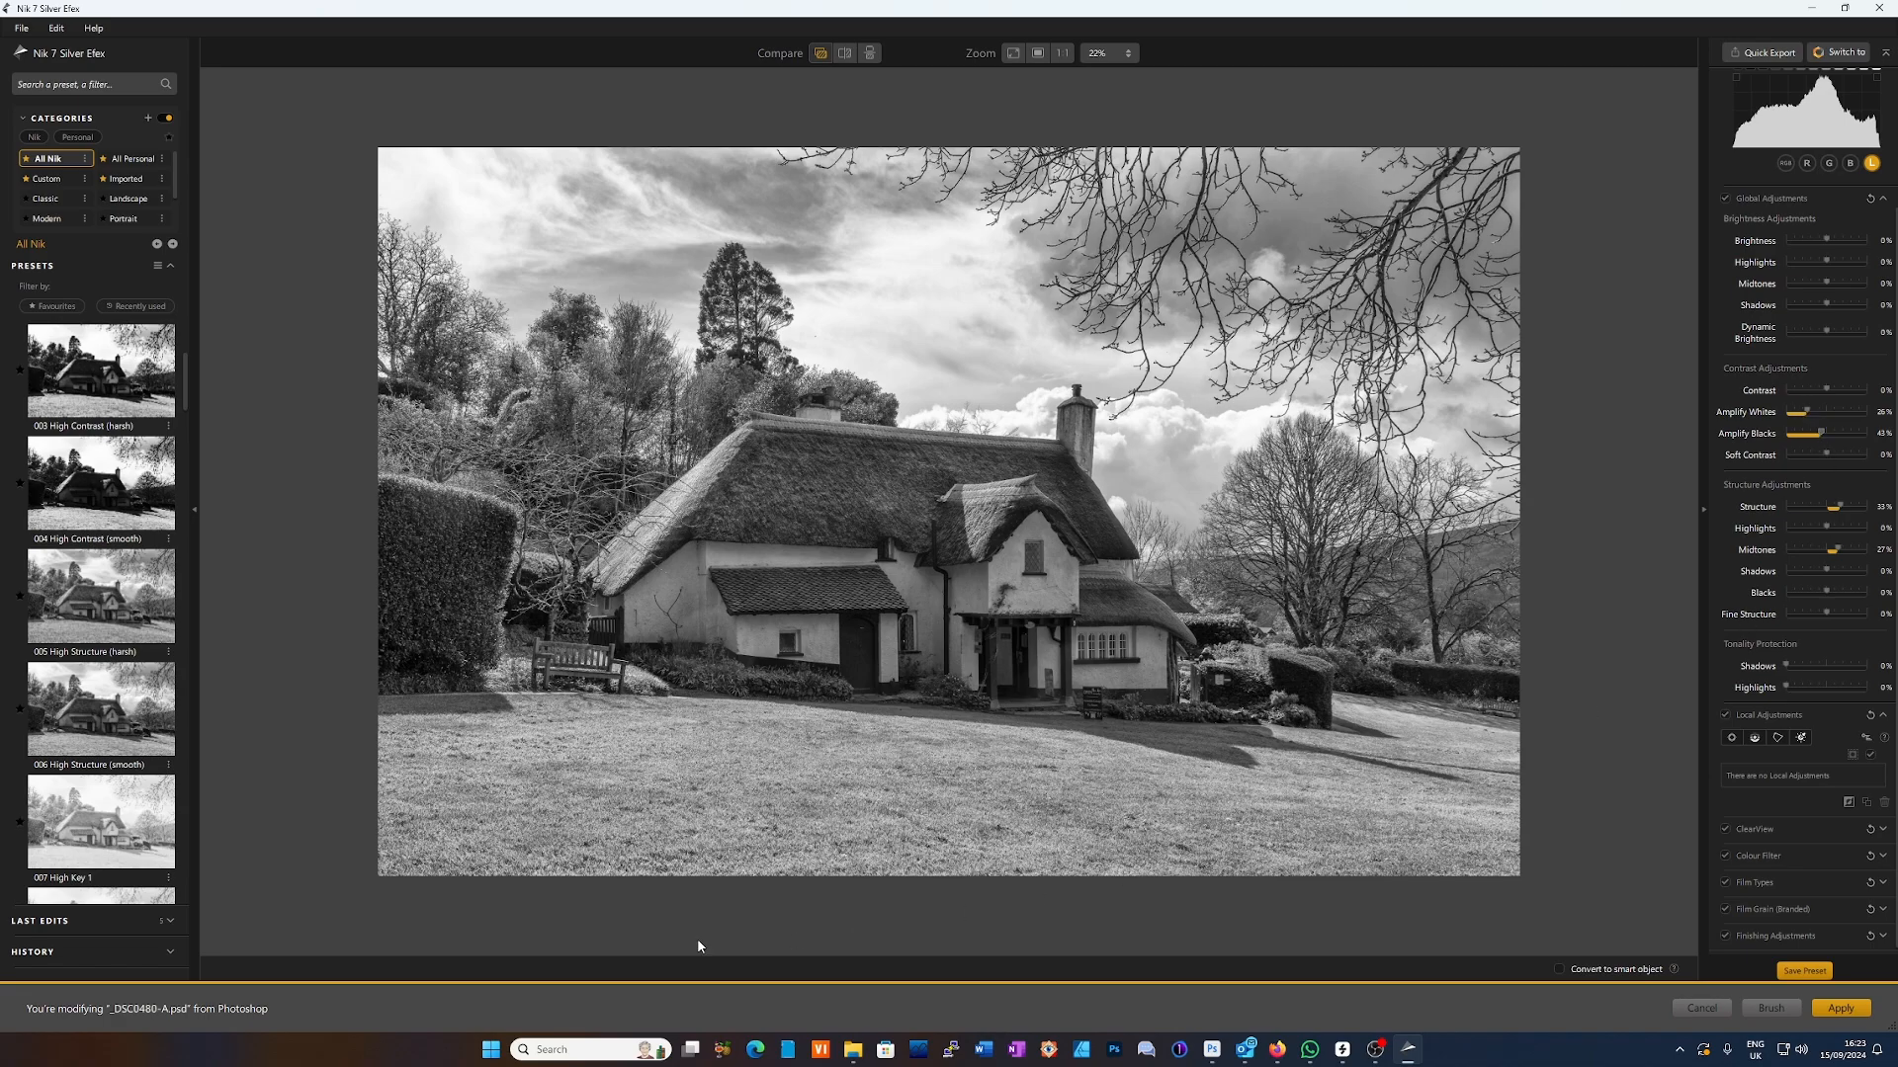
pyautogui.click(87, 603)
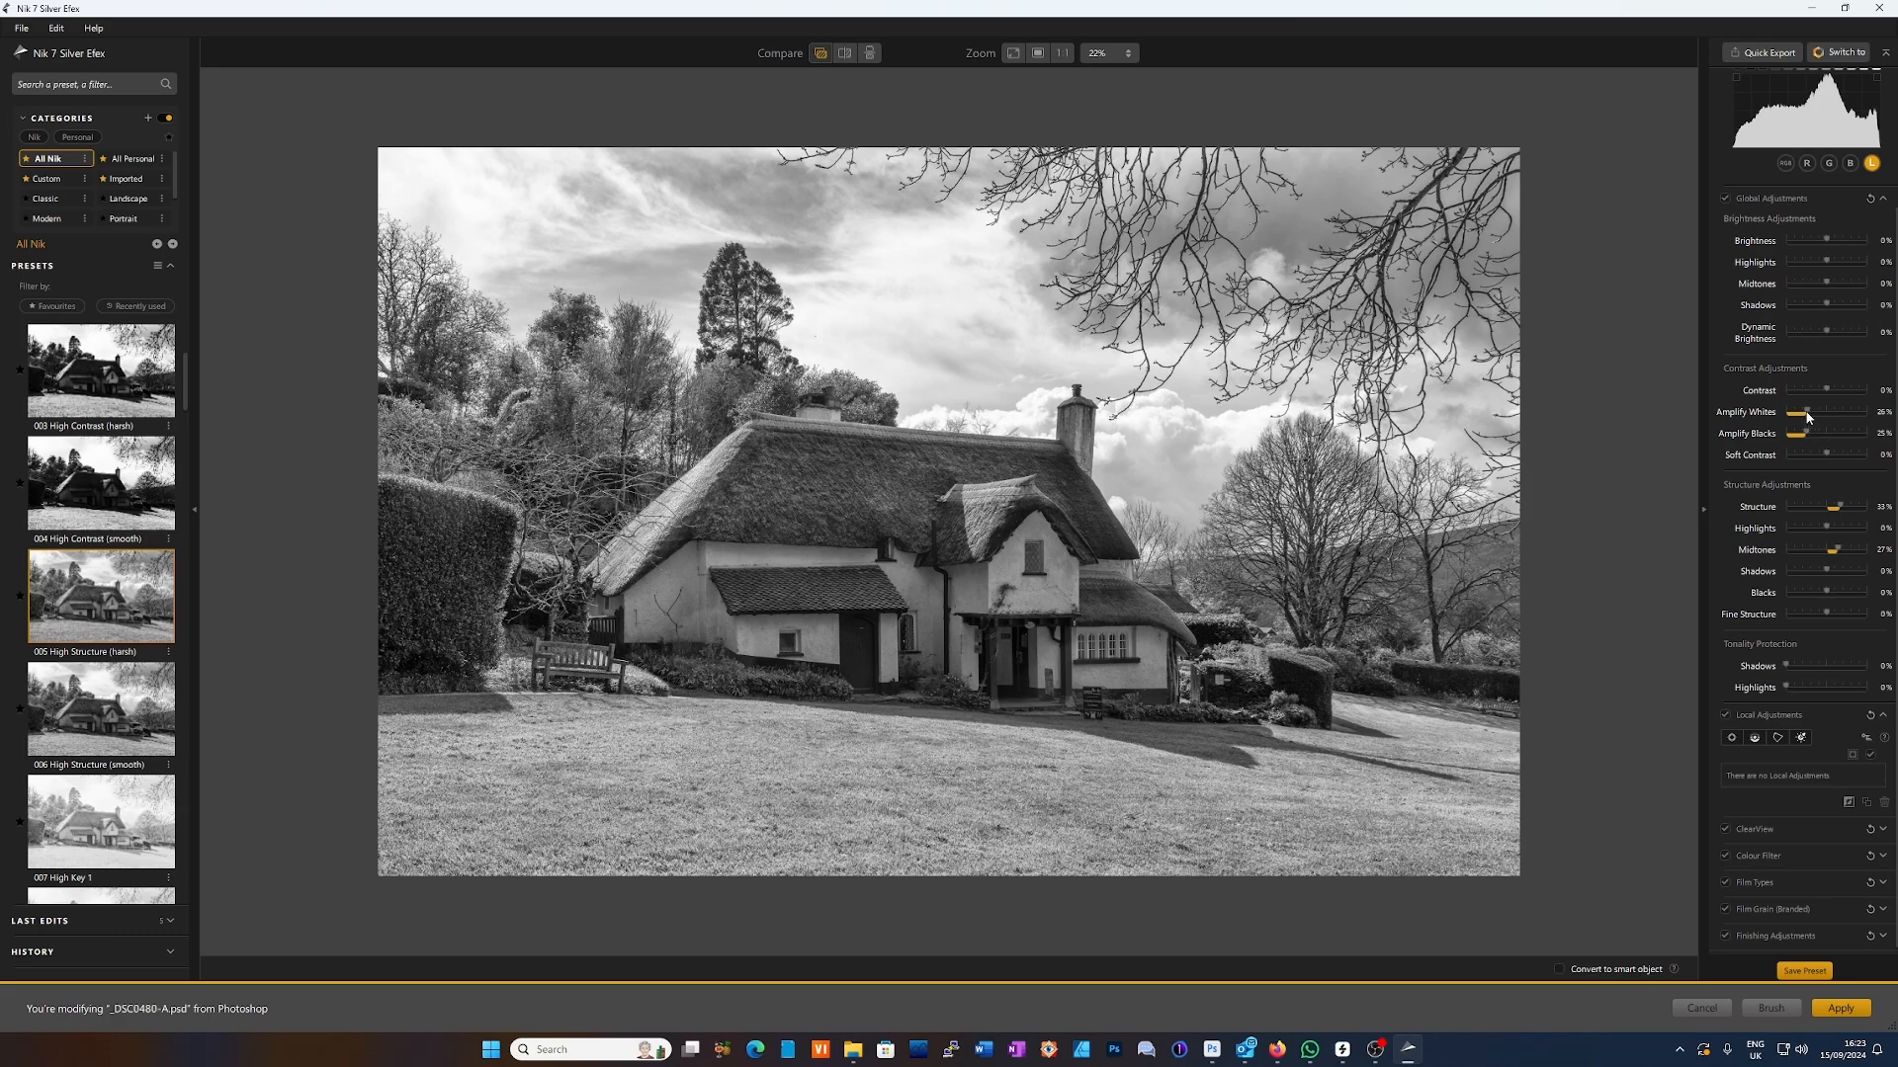
# - Set Amplify Whites to 47%, the brightness Highlights to -79% and Amplify Blacks to 38% in the global adjustments
pyautogui.moveTo(1808, 412); pyautogui.dragTo(1824, 412)
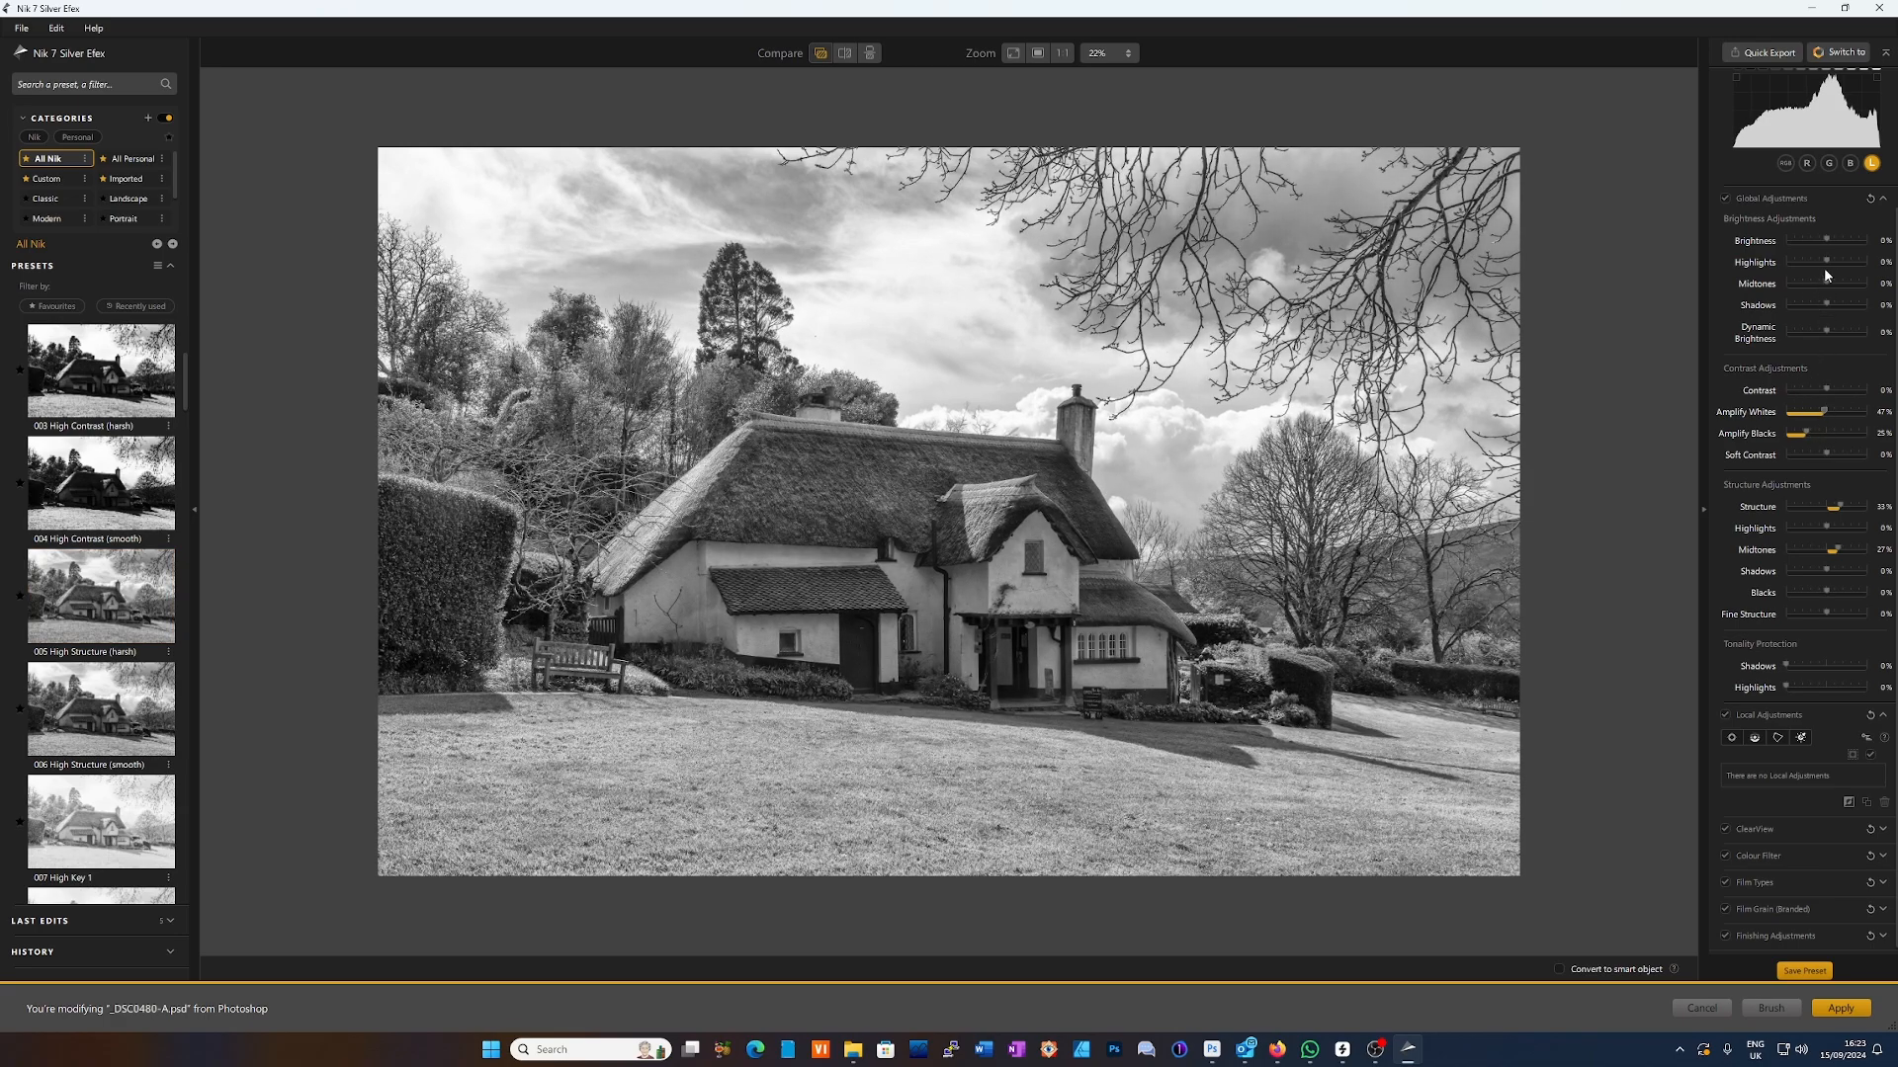
pyautogui.moveTo(1827, 262); pyautogui.dragTo(1794, 263)
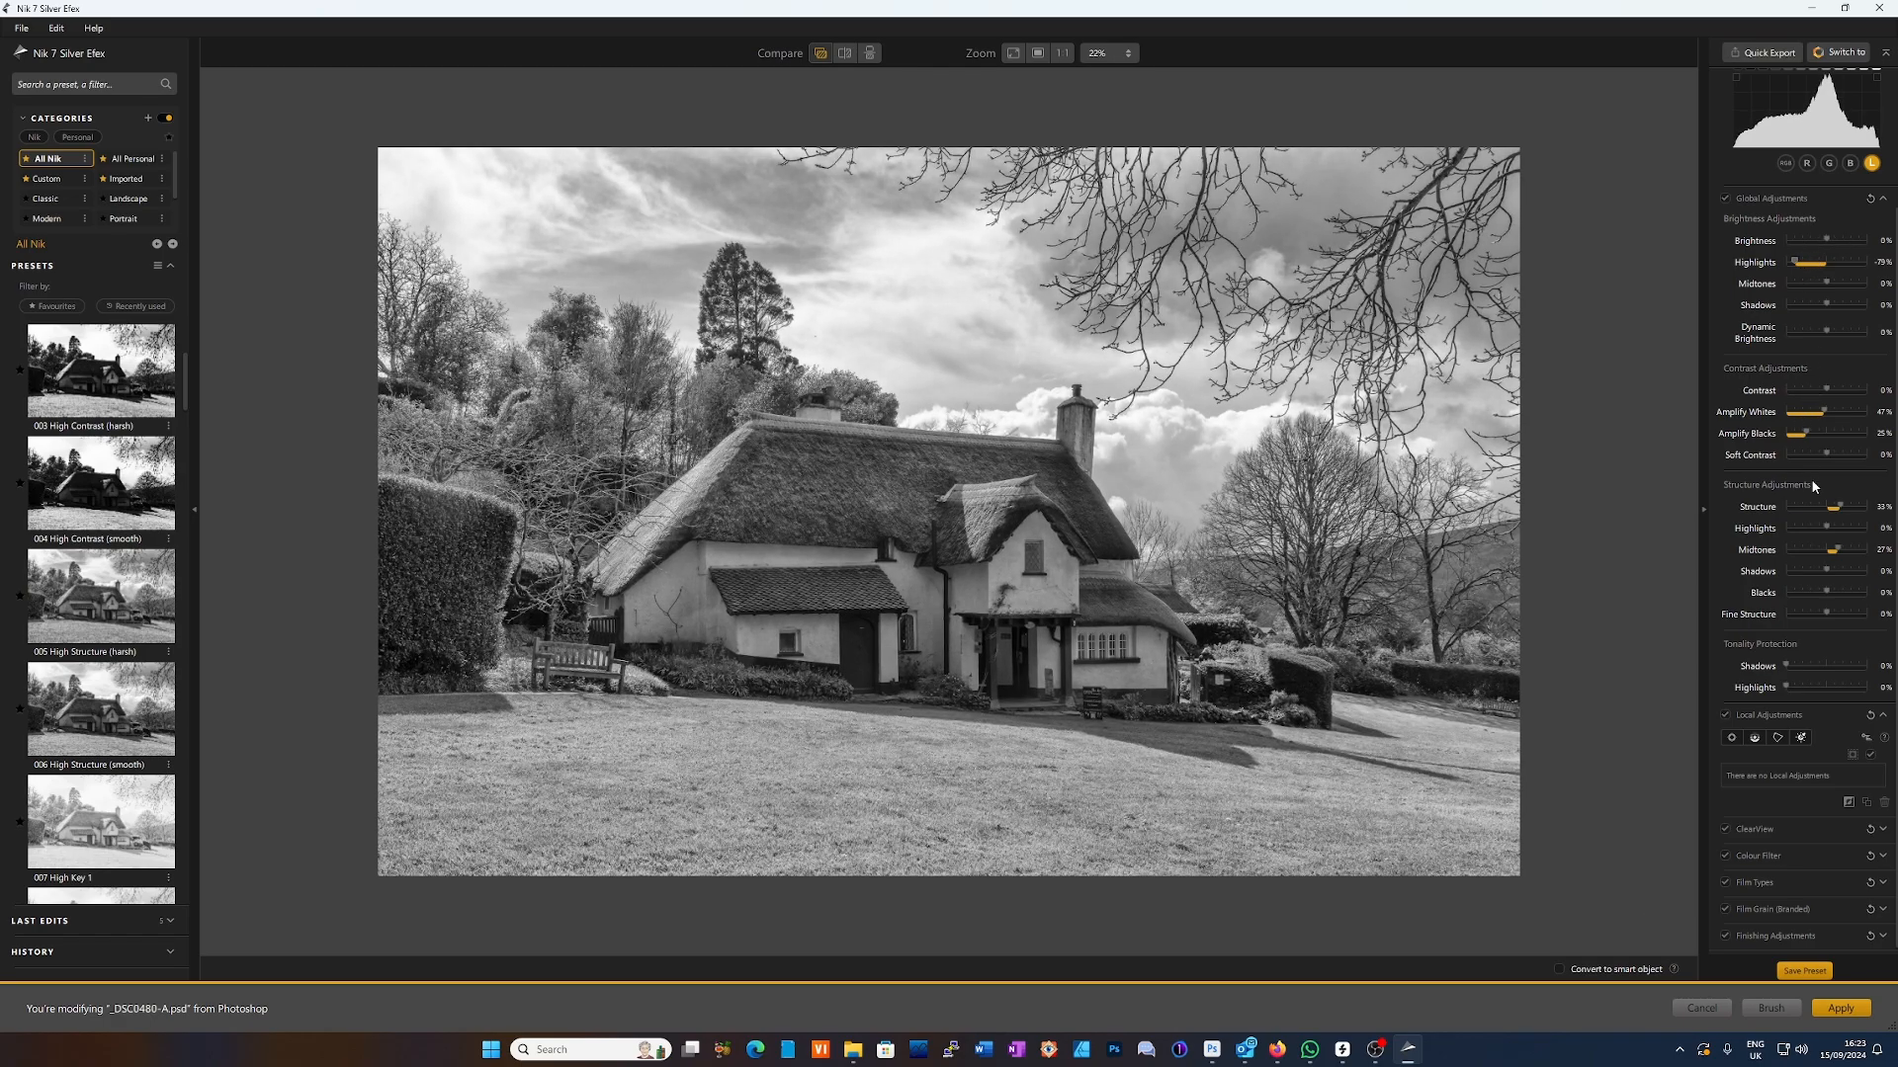
pyautogui.moveTo(1807, 434); pyautogui.dragTo(1812, 436)
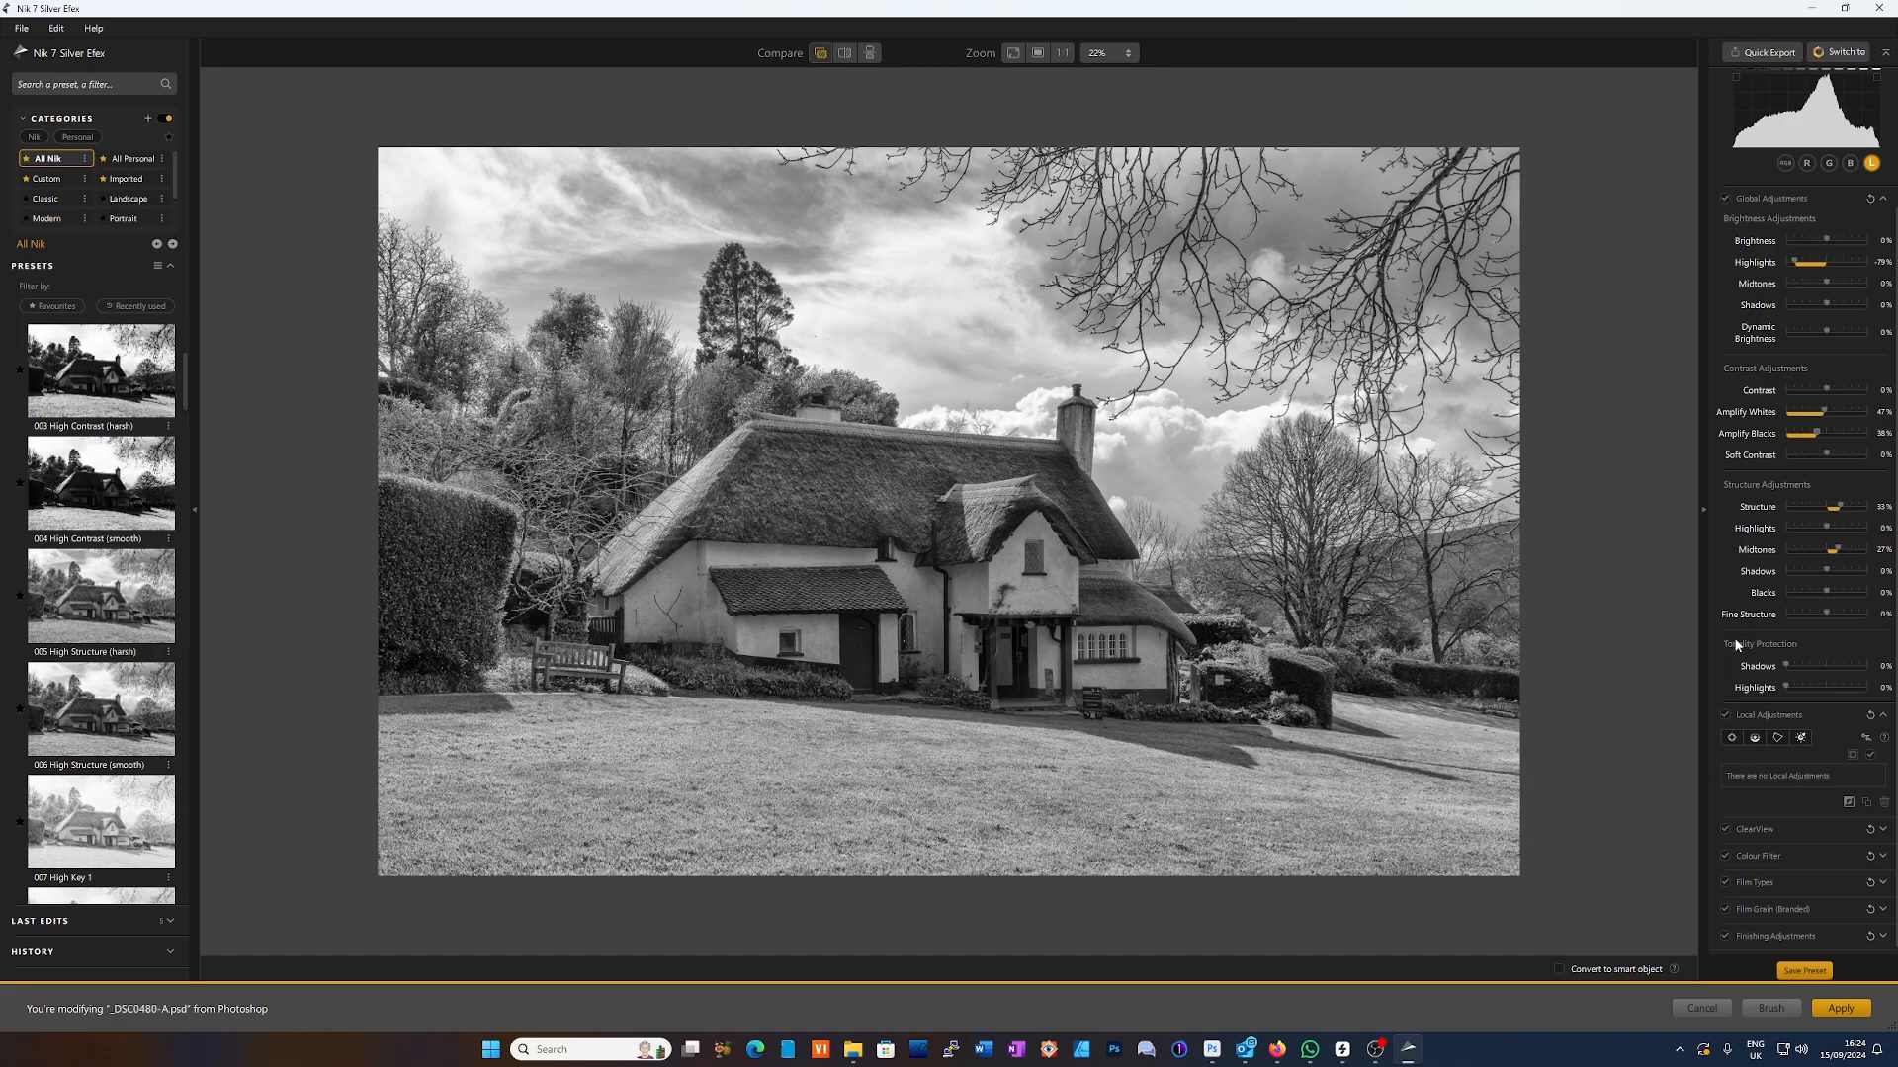
# - Add a control point on the bare tree beside the cottage, shrink its area to the tree, and set its contrast to 89%
pyautogui.click(1732, 739)
pyautogui.click(1312, 537)
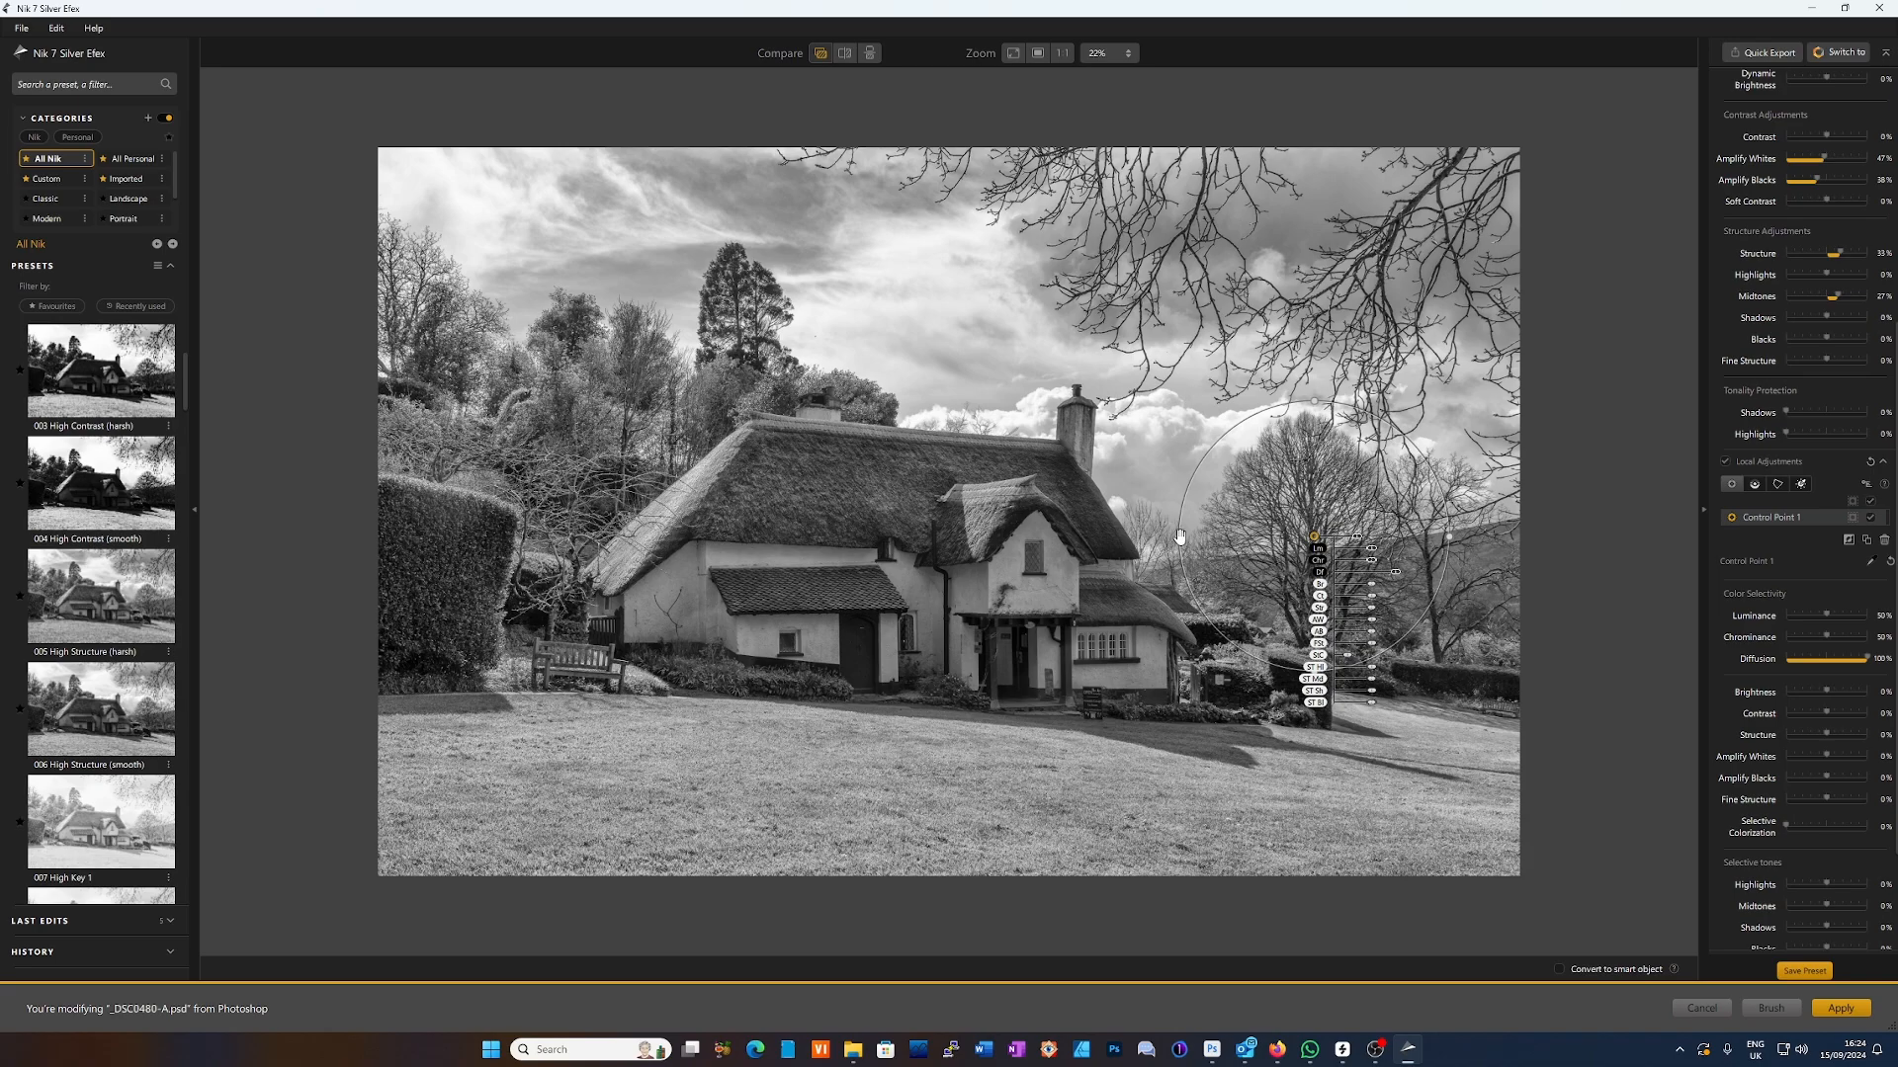
pyautogui.moveTo(1179, 537); pyautogui.dragTo(1231, 548)
pyautogui.moveTo(1310, 401); pyautogui.dragTo(1310, 419)
pyautogui.moveTo(1372, 599); pyautogui.dragTo(1392, 597)
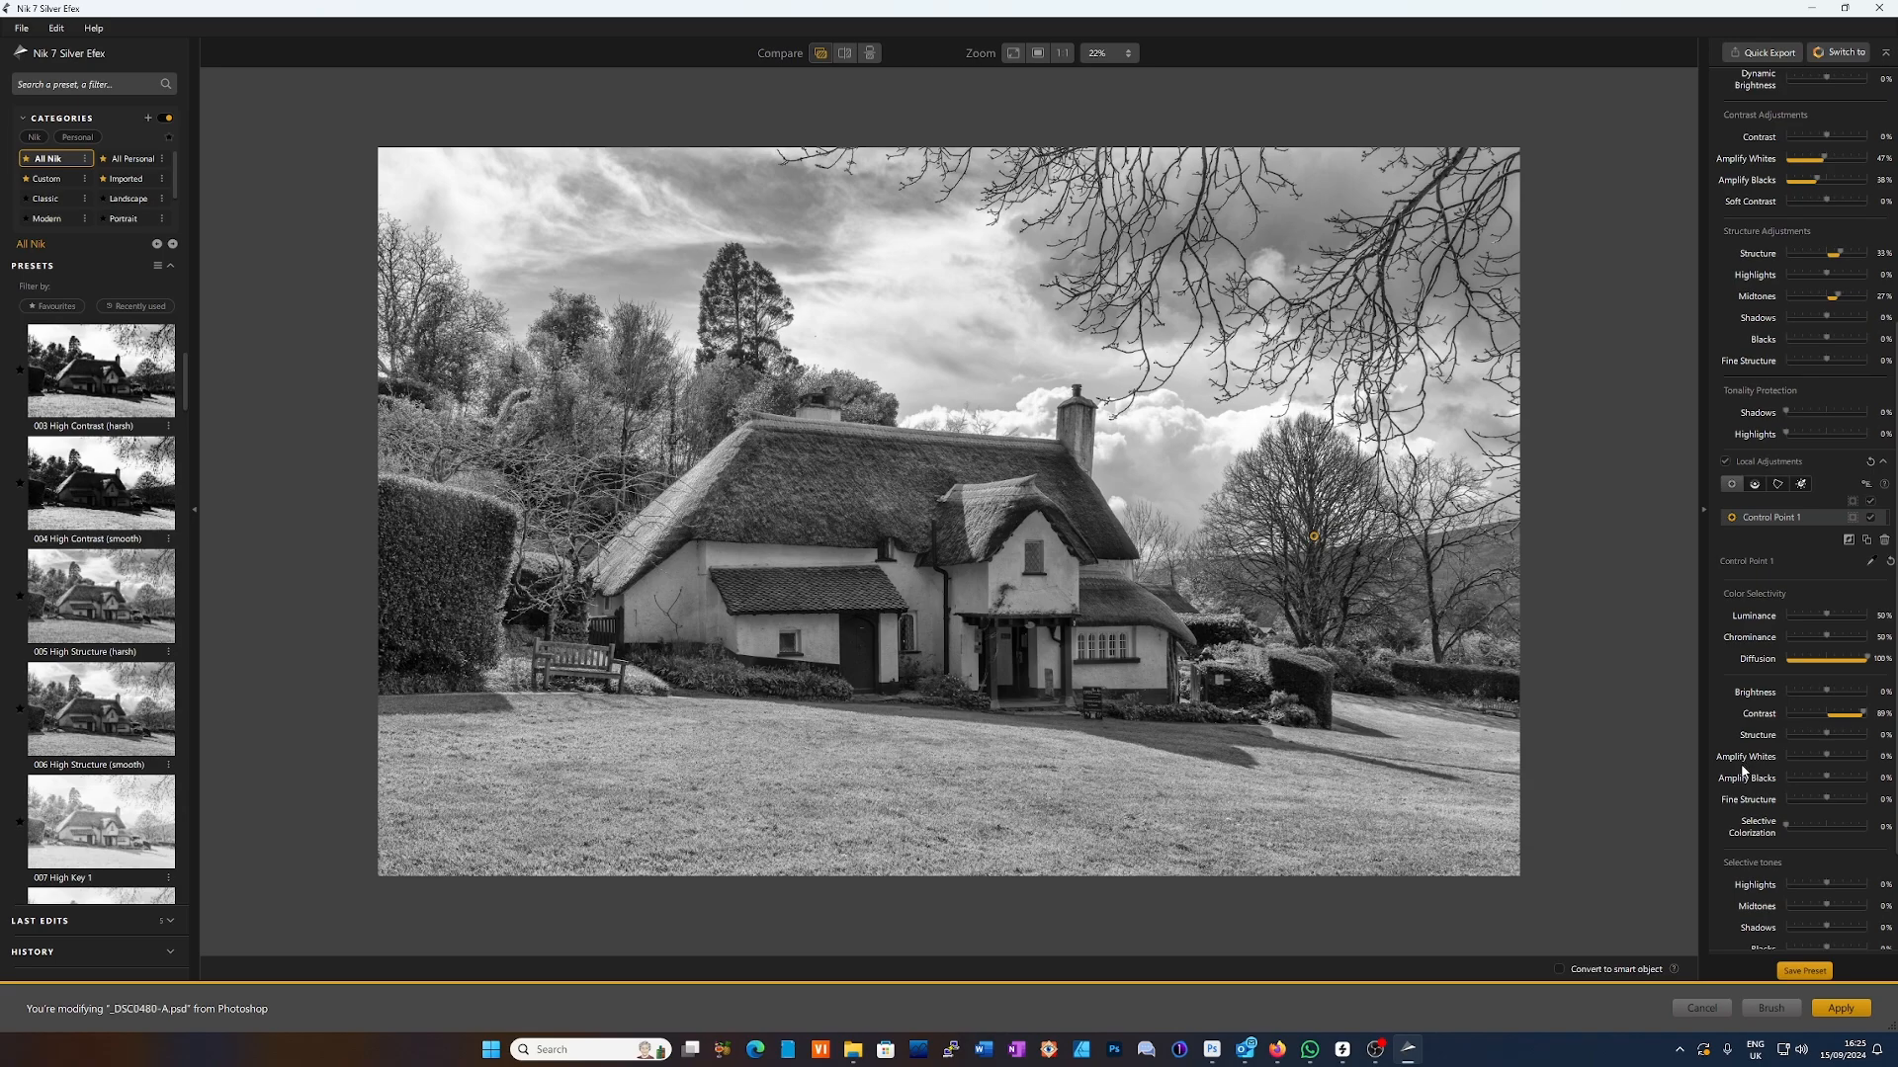
pyautogui.moveTo(1645, 828)
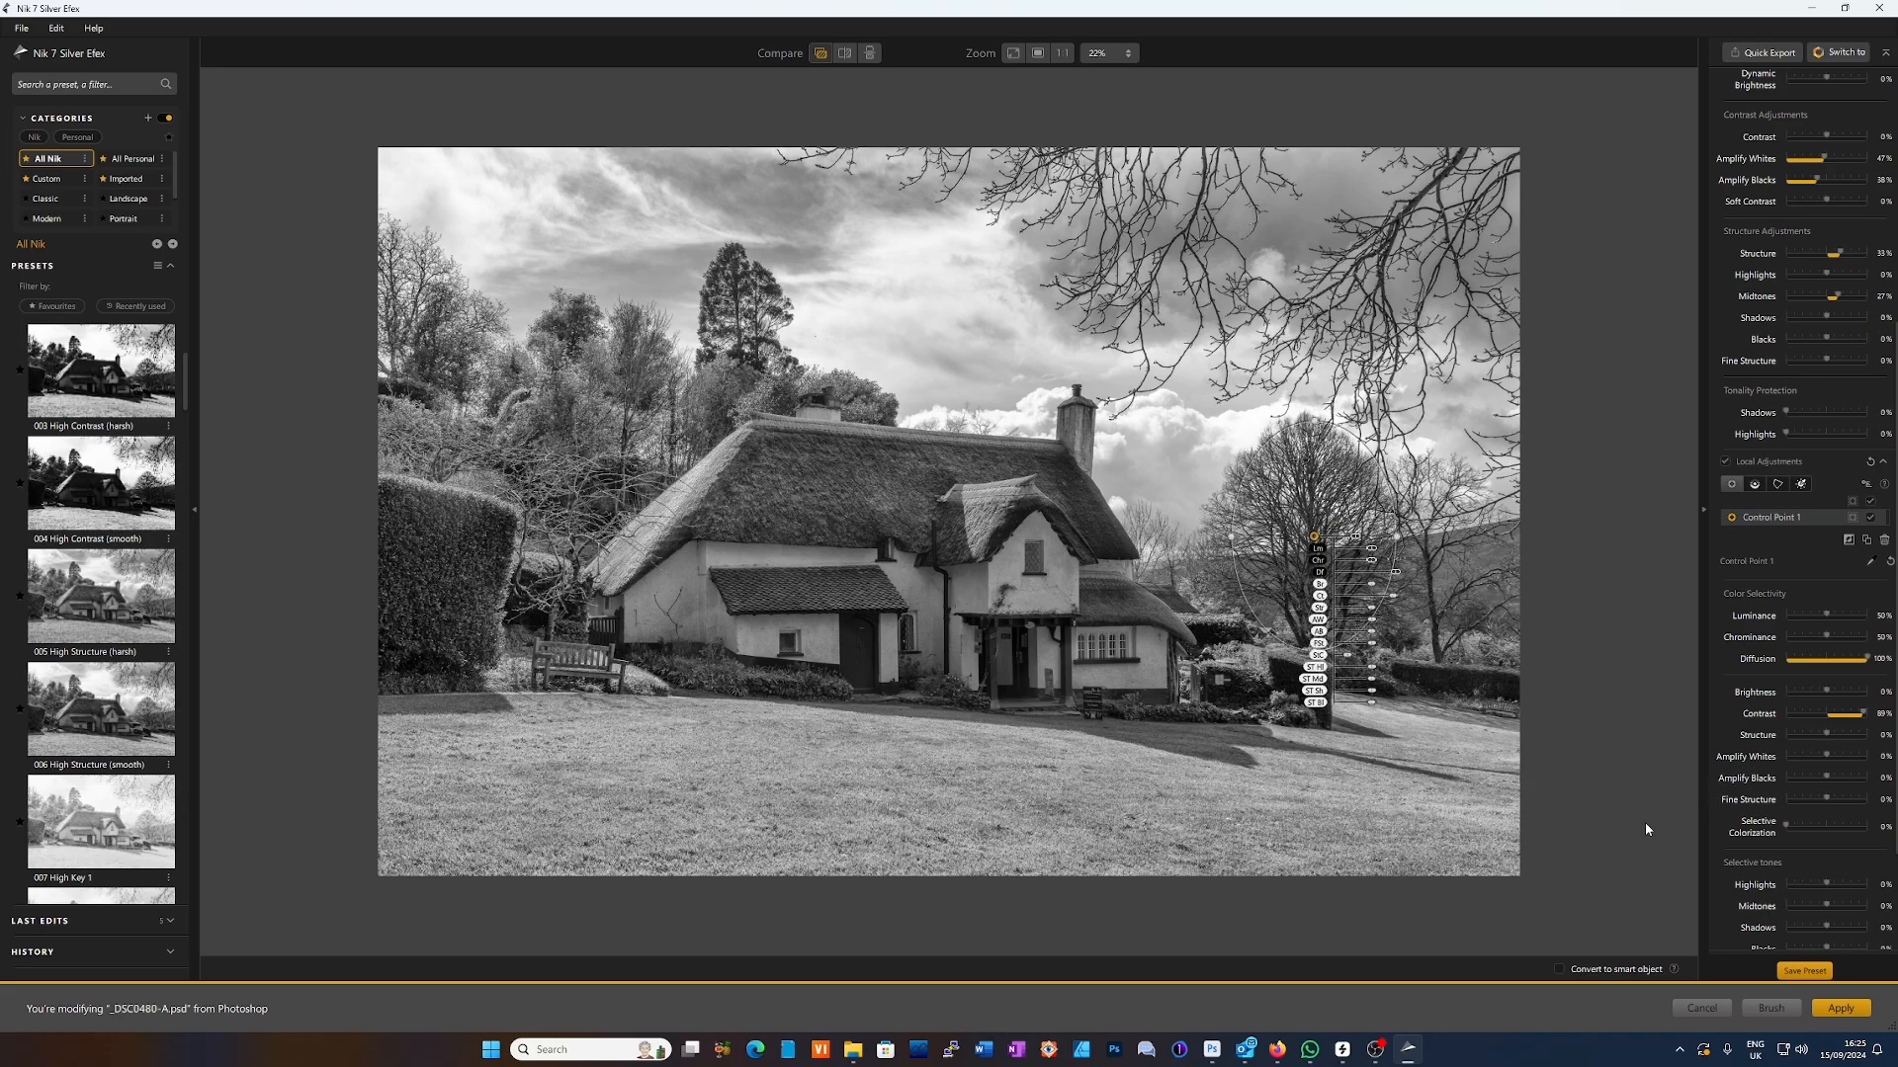
# - Enable Convert to smart object, accept the notice, and apply the Silver Efex conversion to the photo
pyautogui.click(1561, 971)
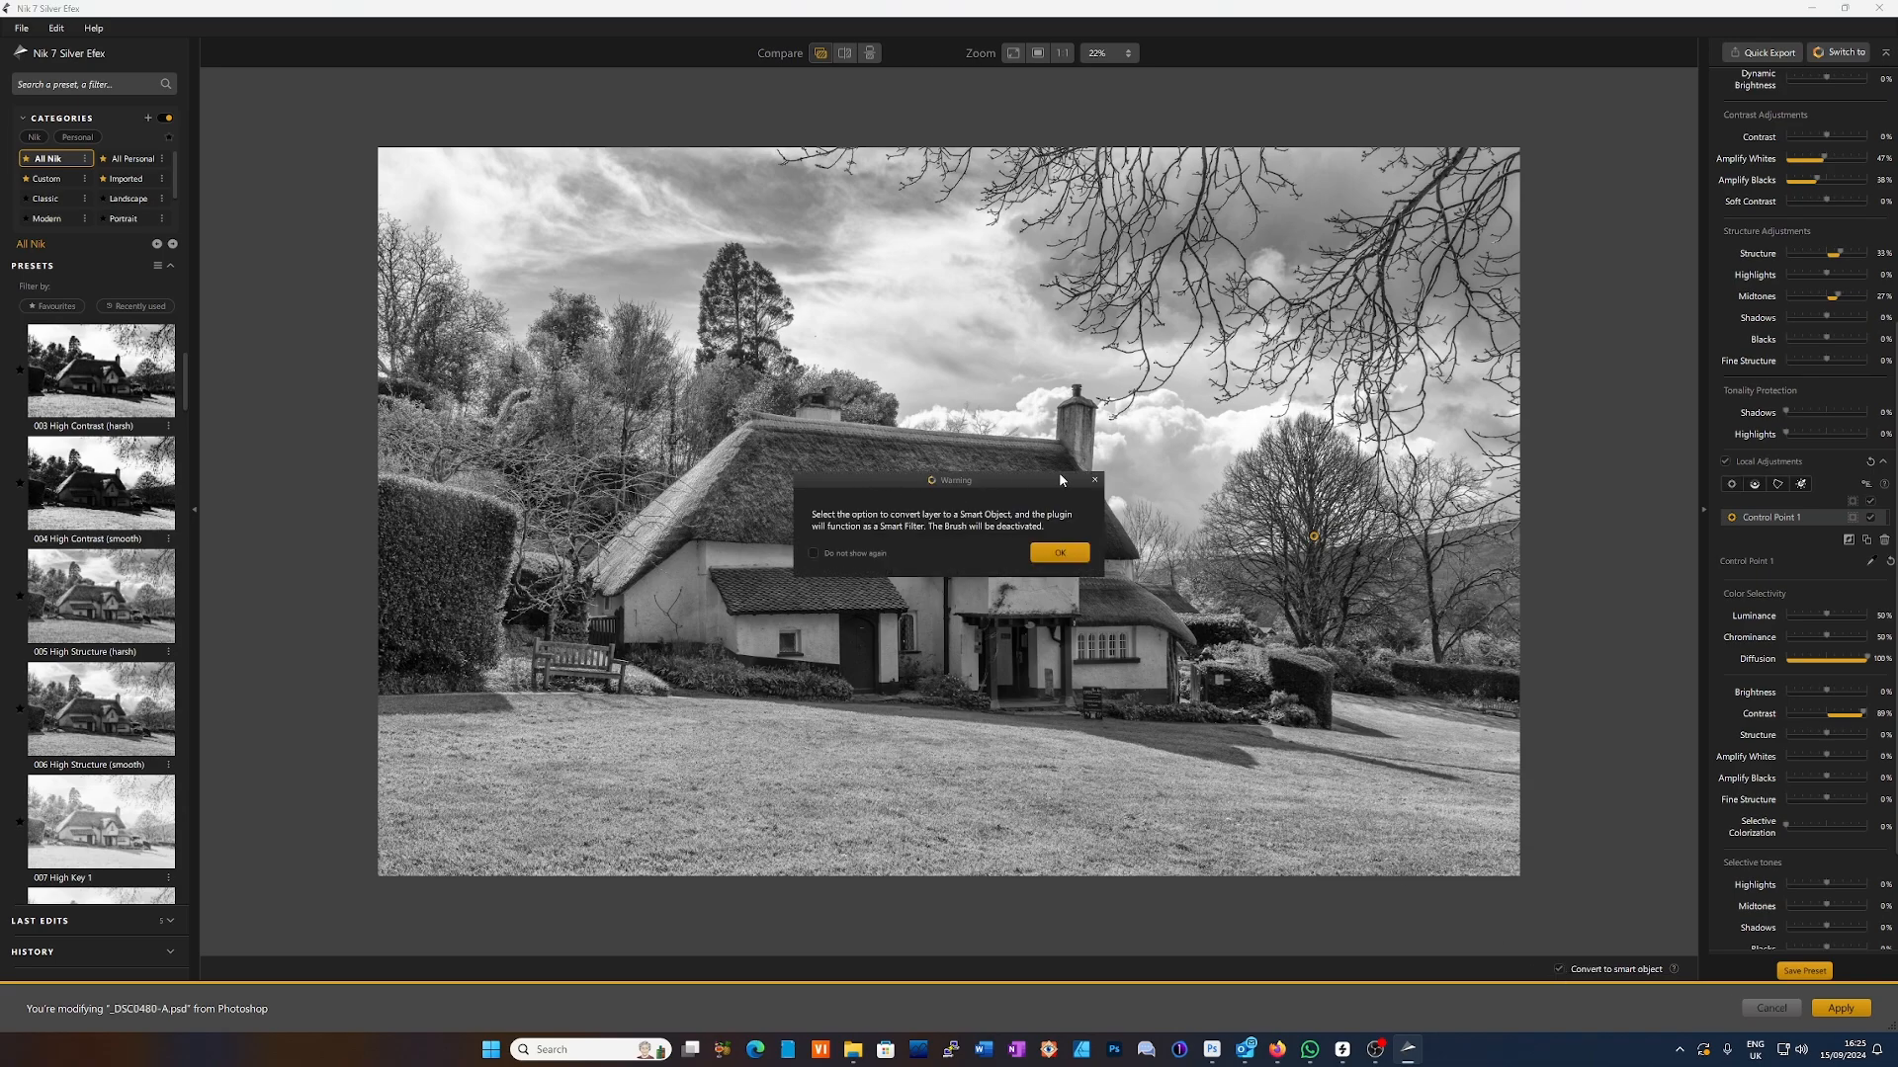
pyautogui.click(1055, 549)
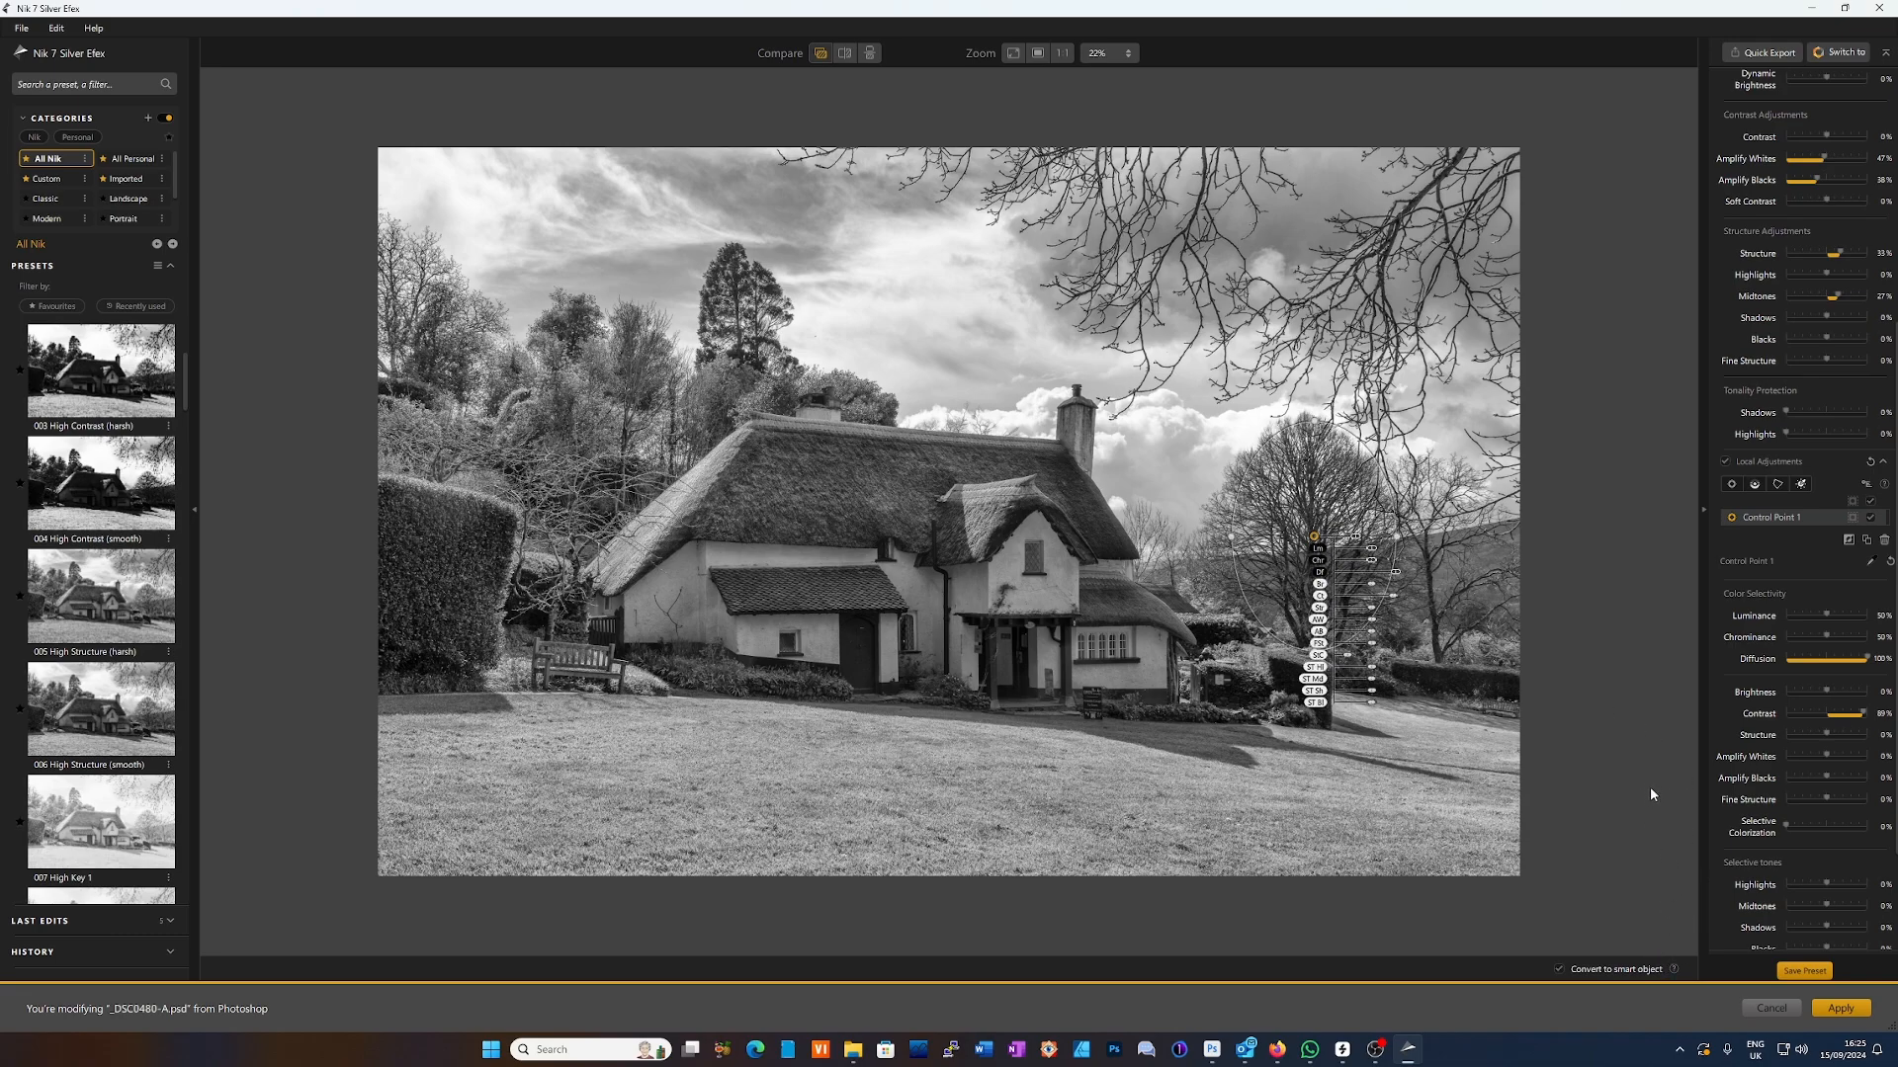
pyautogui.click(1847, 1010)
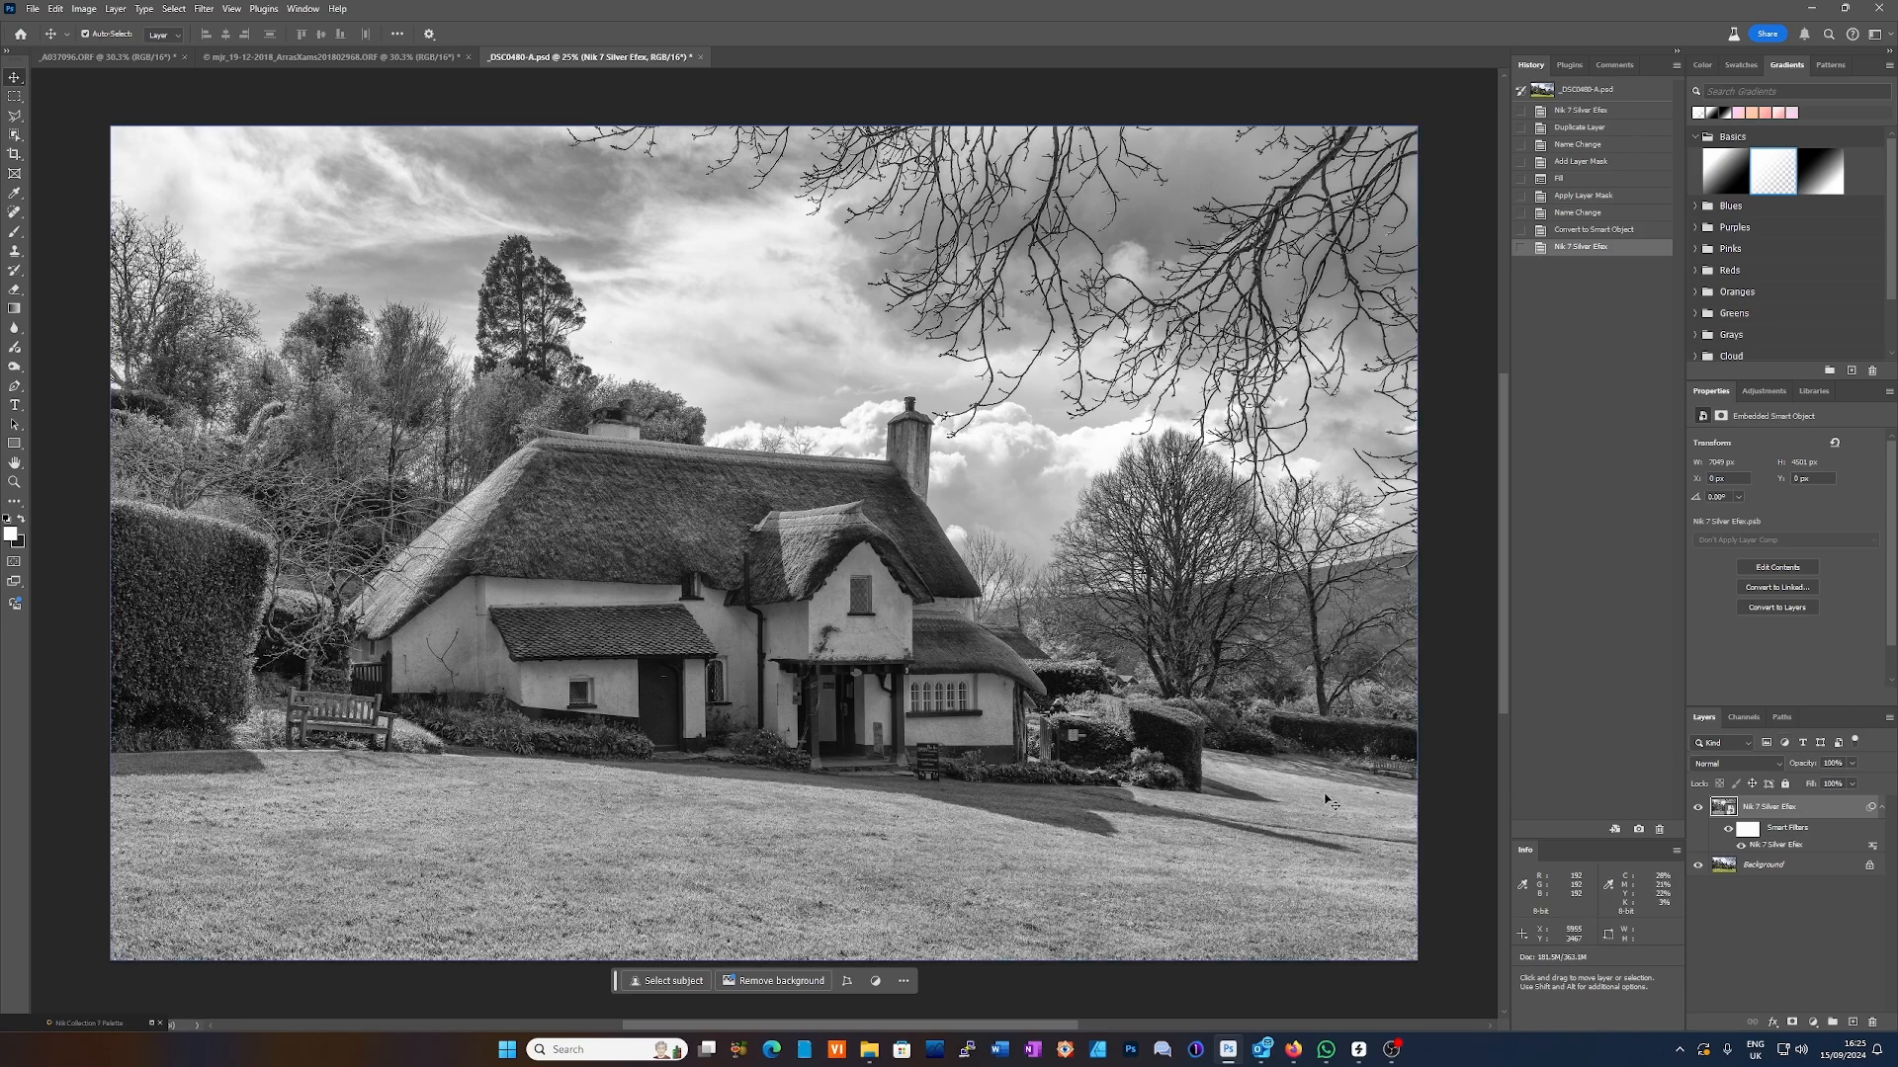
# - Hide and show the Nik 7 Silver Efex layer to compare the conversion with the colour original
pyautogui.click(1698, 807)
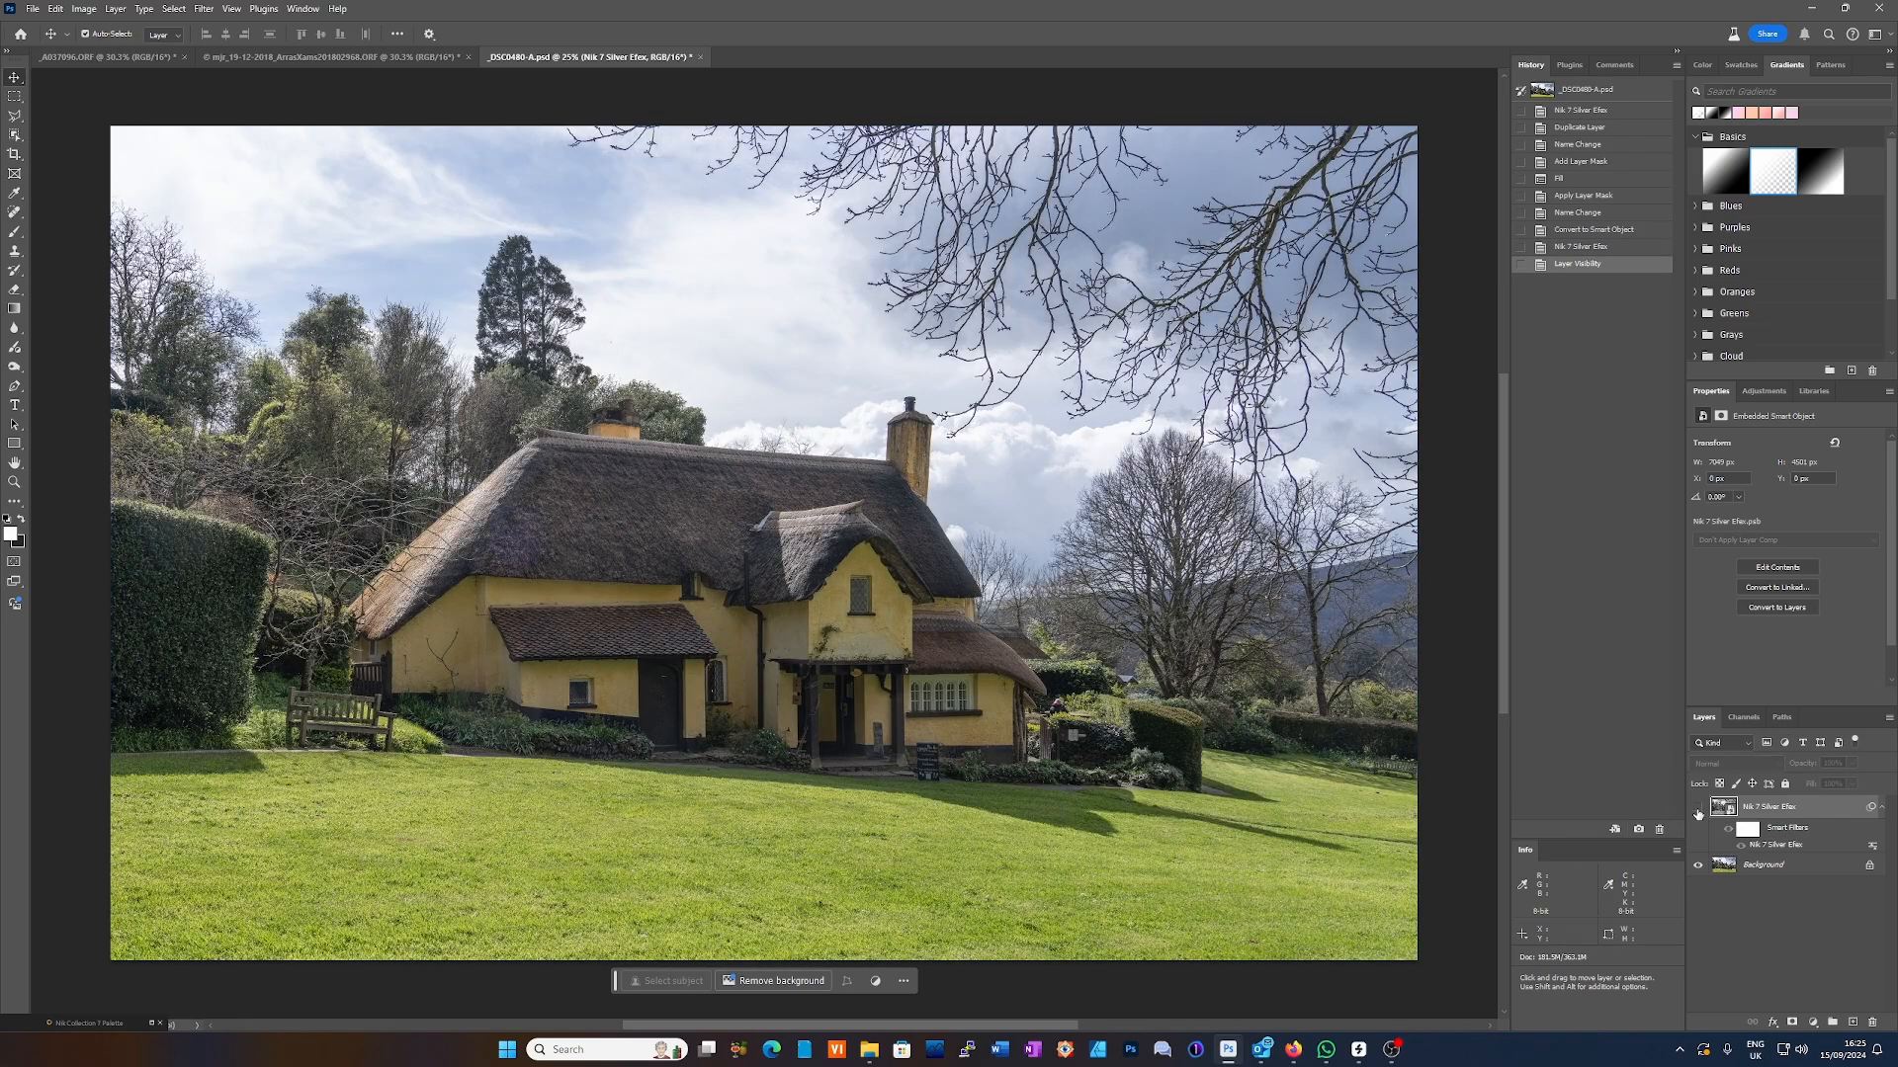
pyautogui.click(1698, 808)
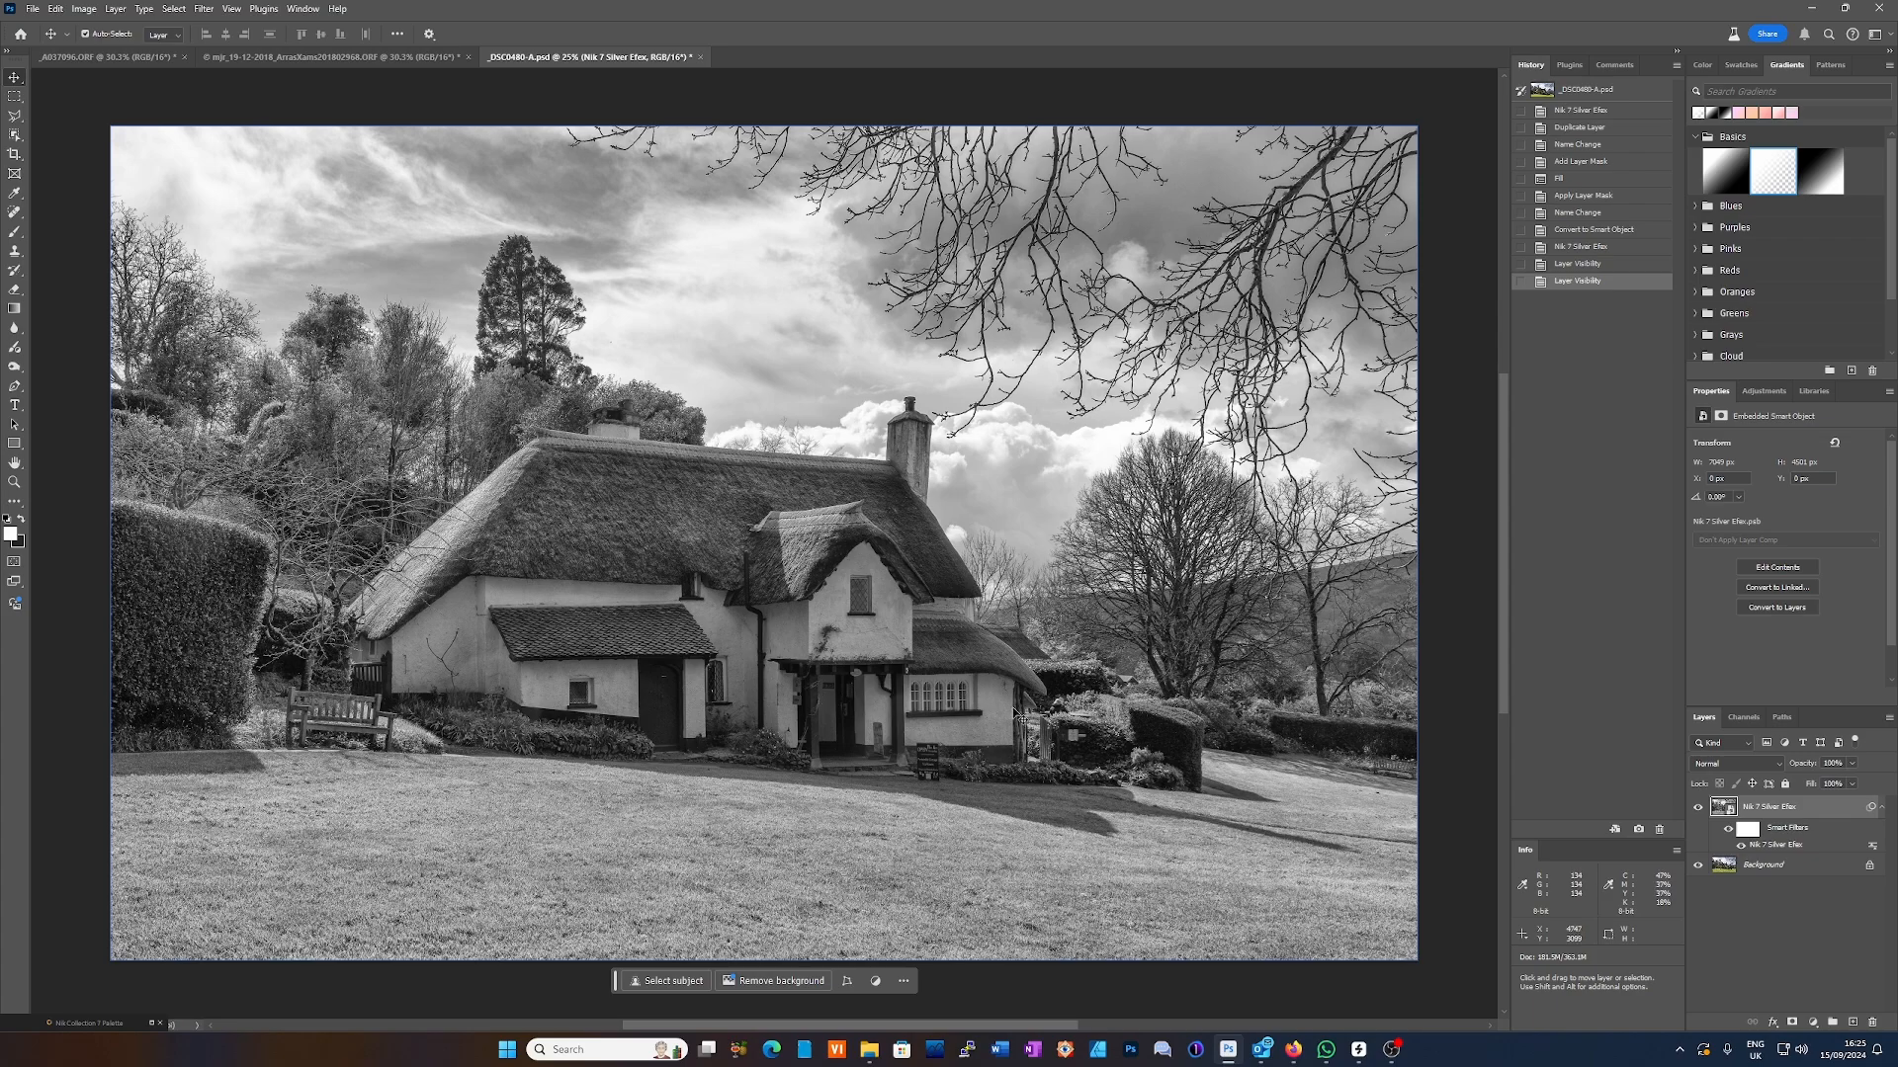
# - Reopen the Nik 7 Silver Efex smart filter for editing, accept the smart object notice, and apply the filter again with its existing settings
pyautogui.doubleClick(1796, 847)
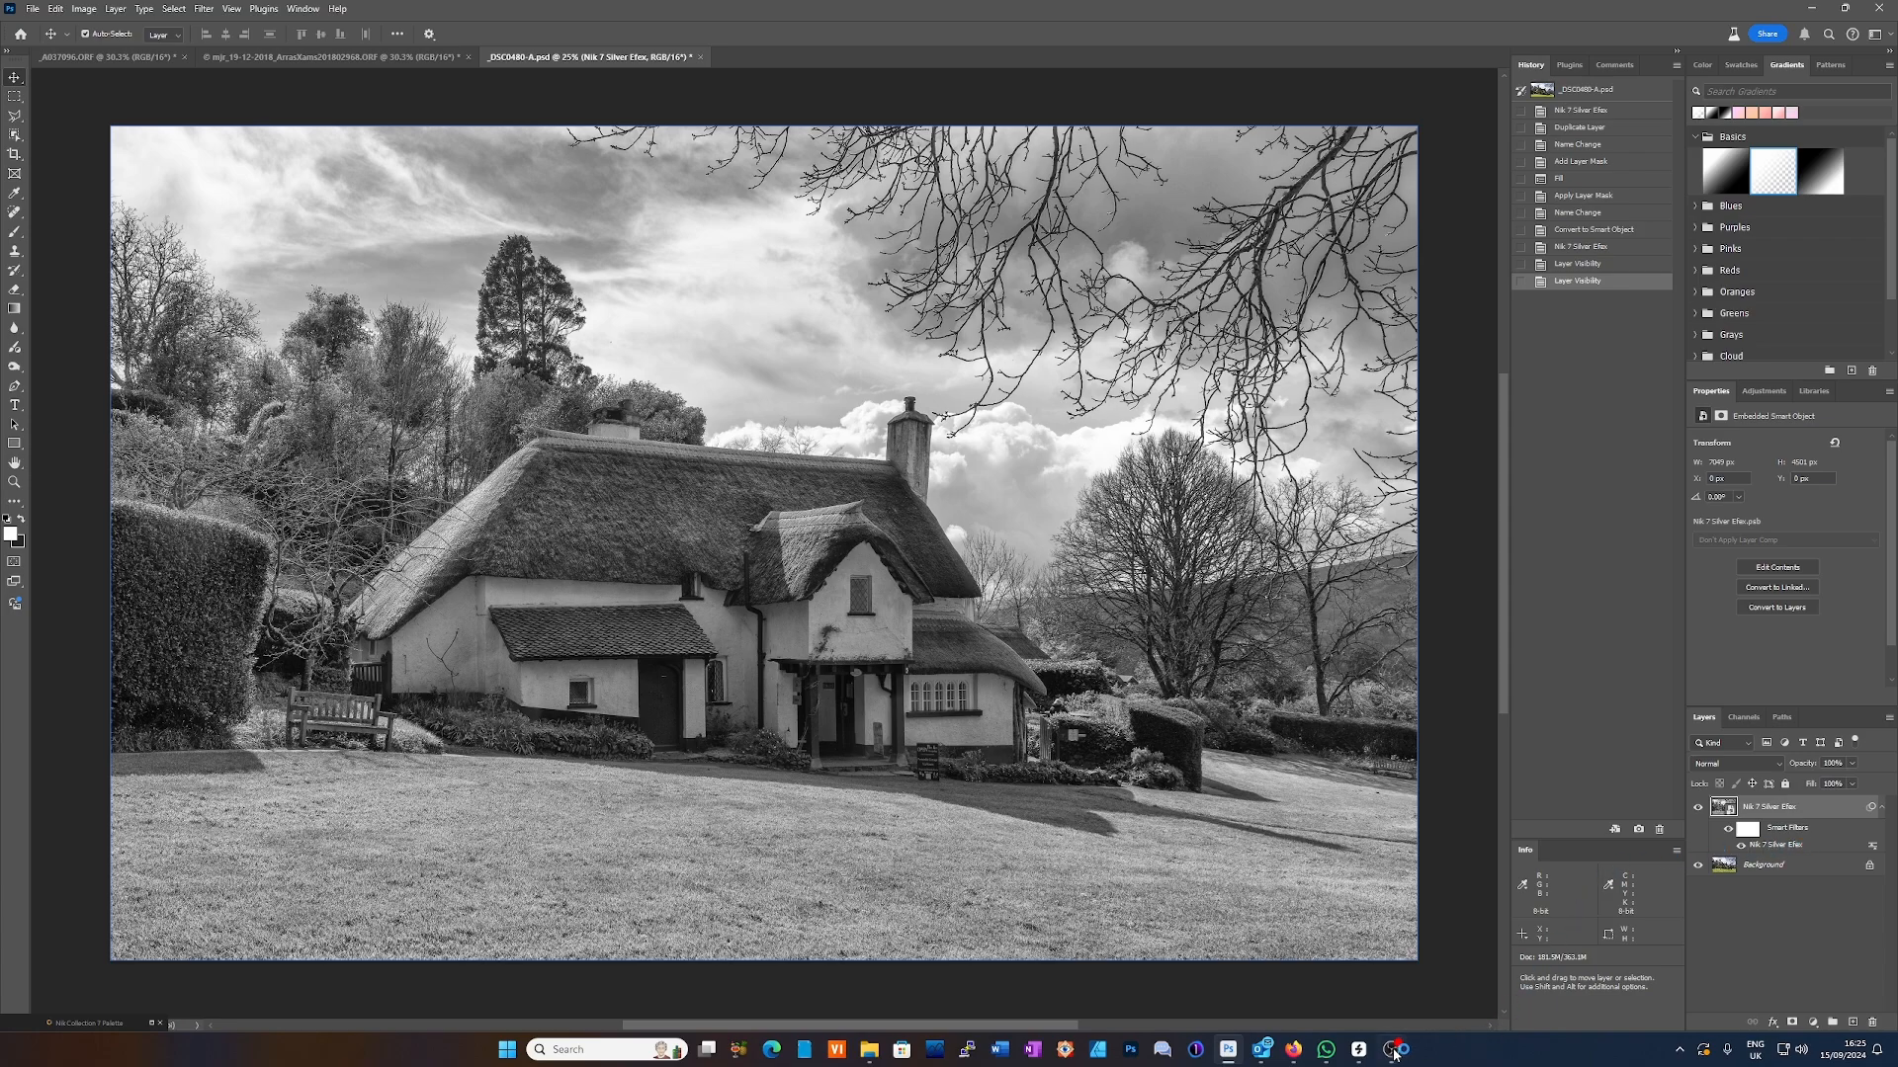
pyautogui.moveTo(1391, 1054)
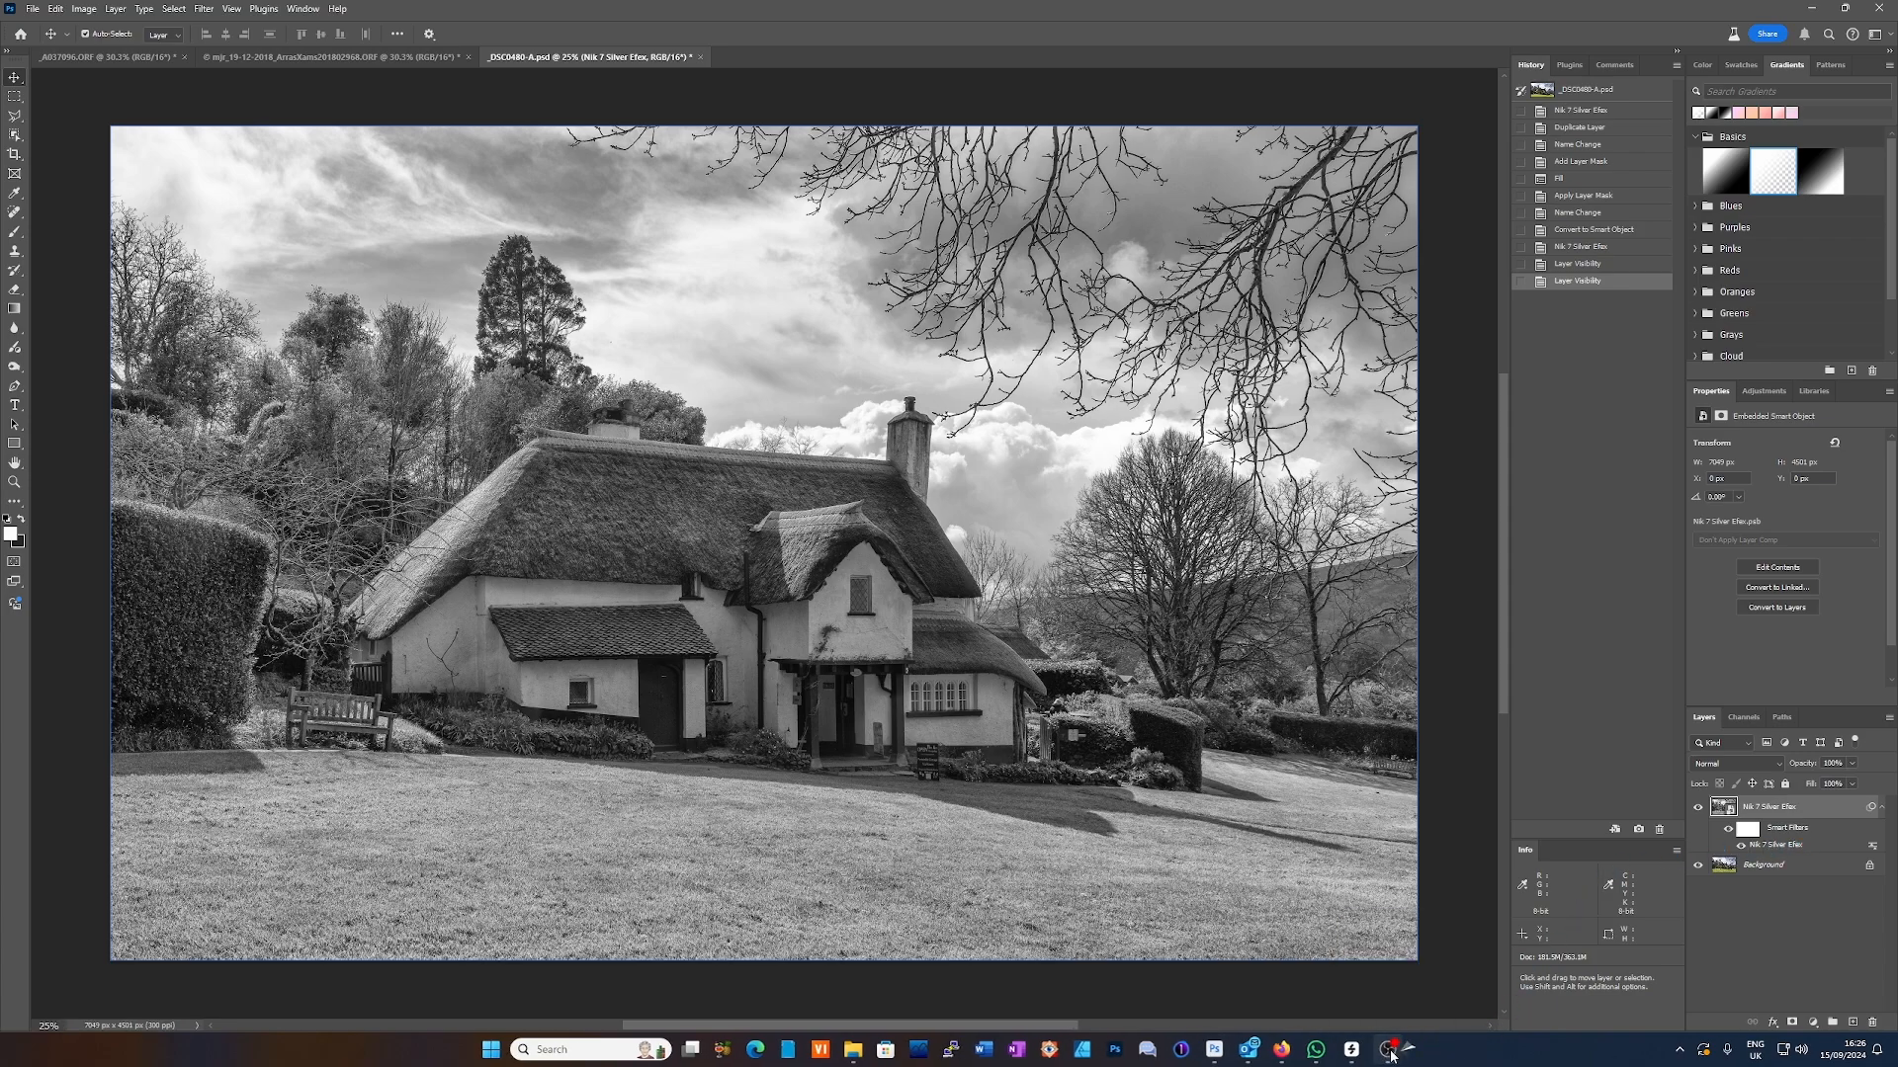
pyautogui.click(1421, 1058)
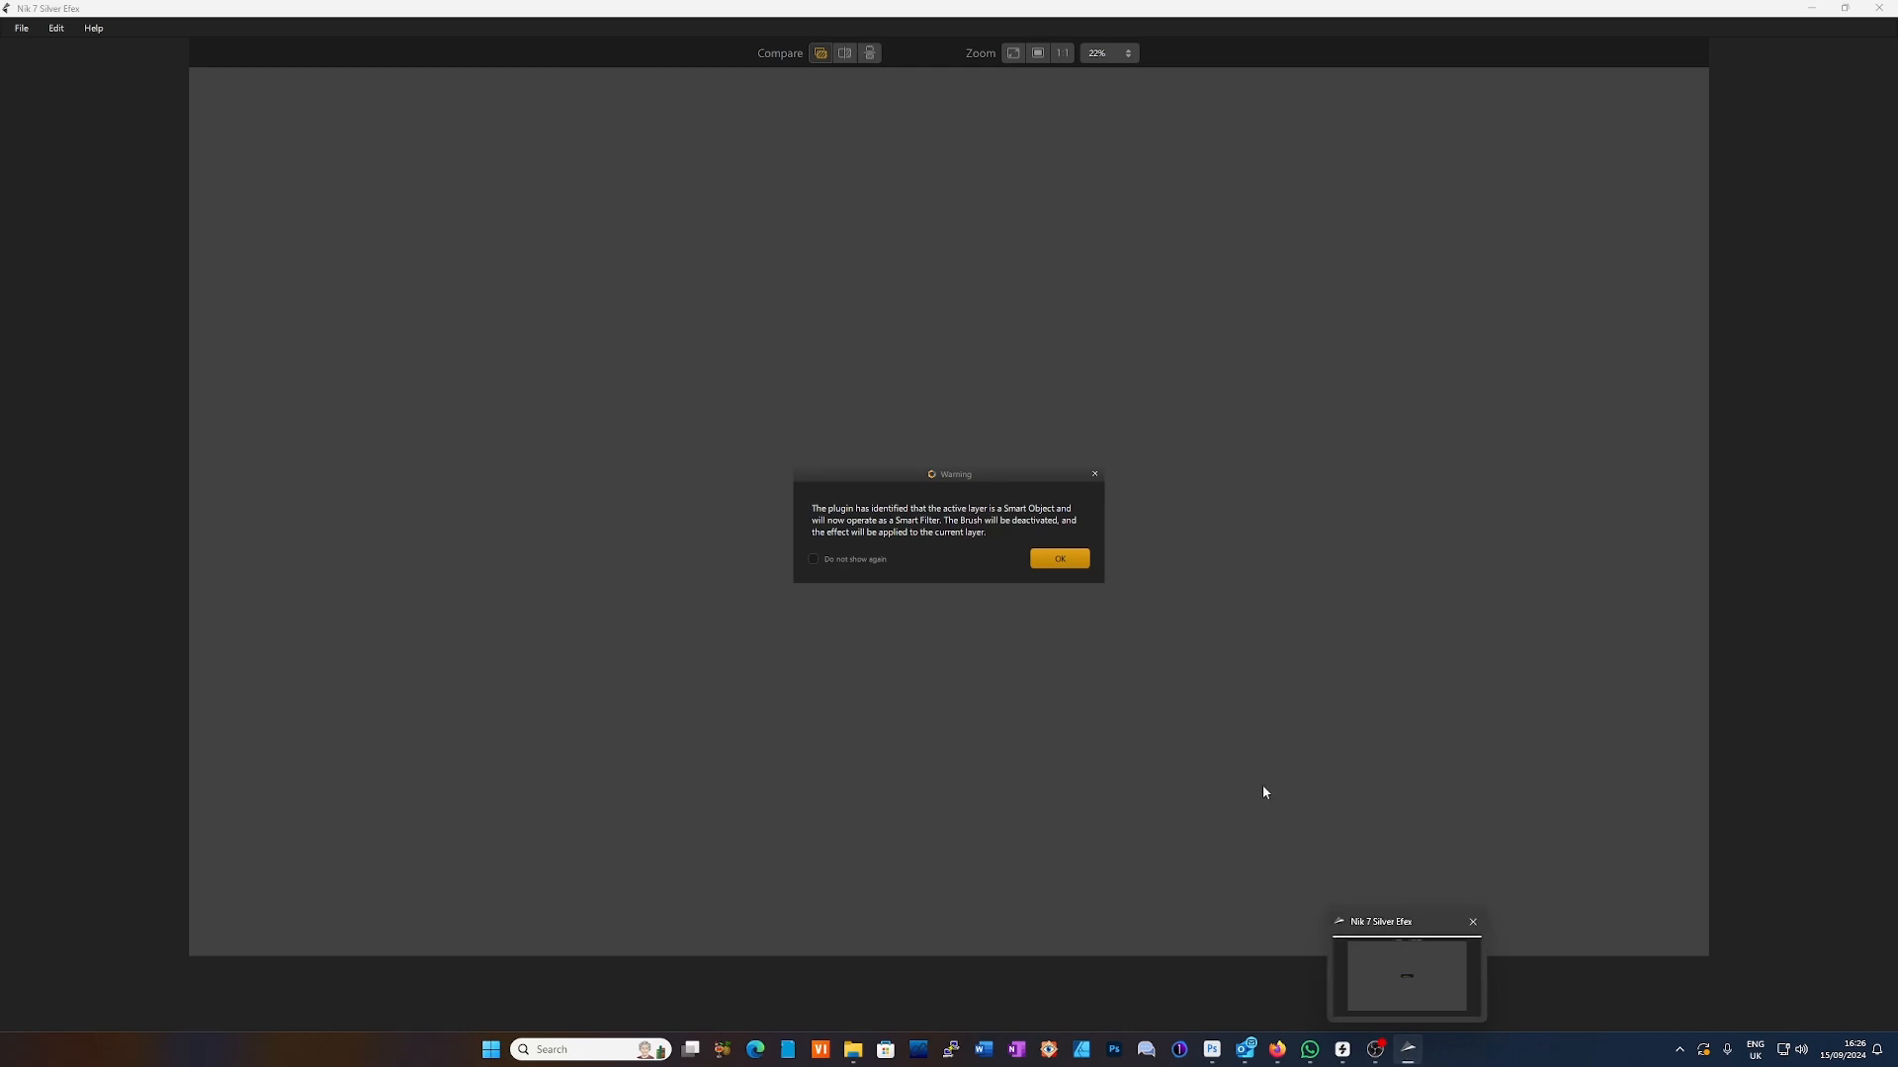
pyautogui.click(1060, 561)
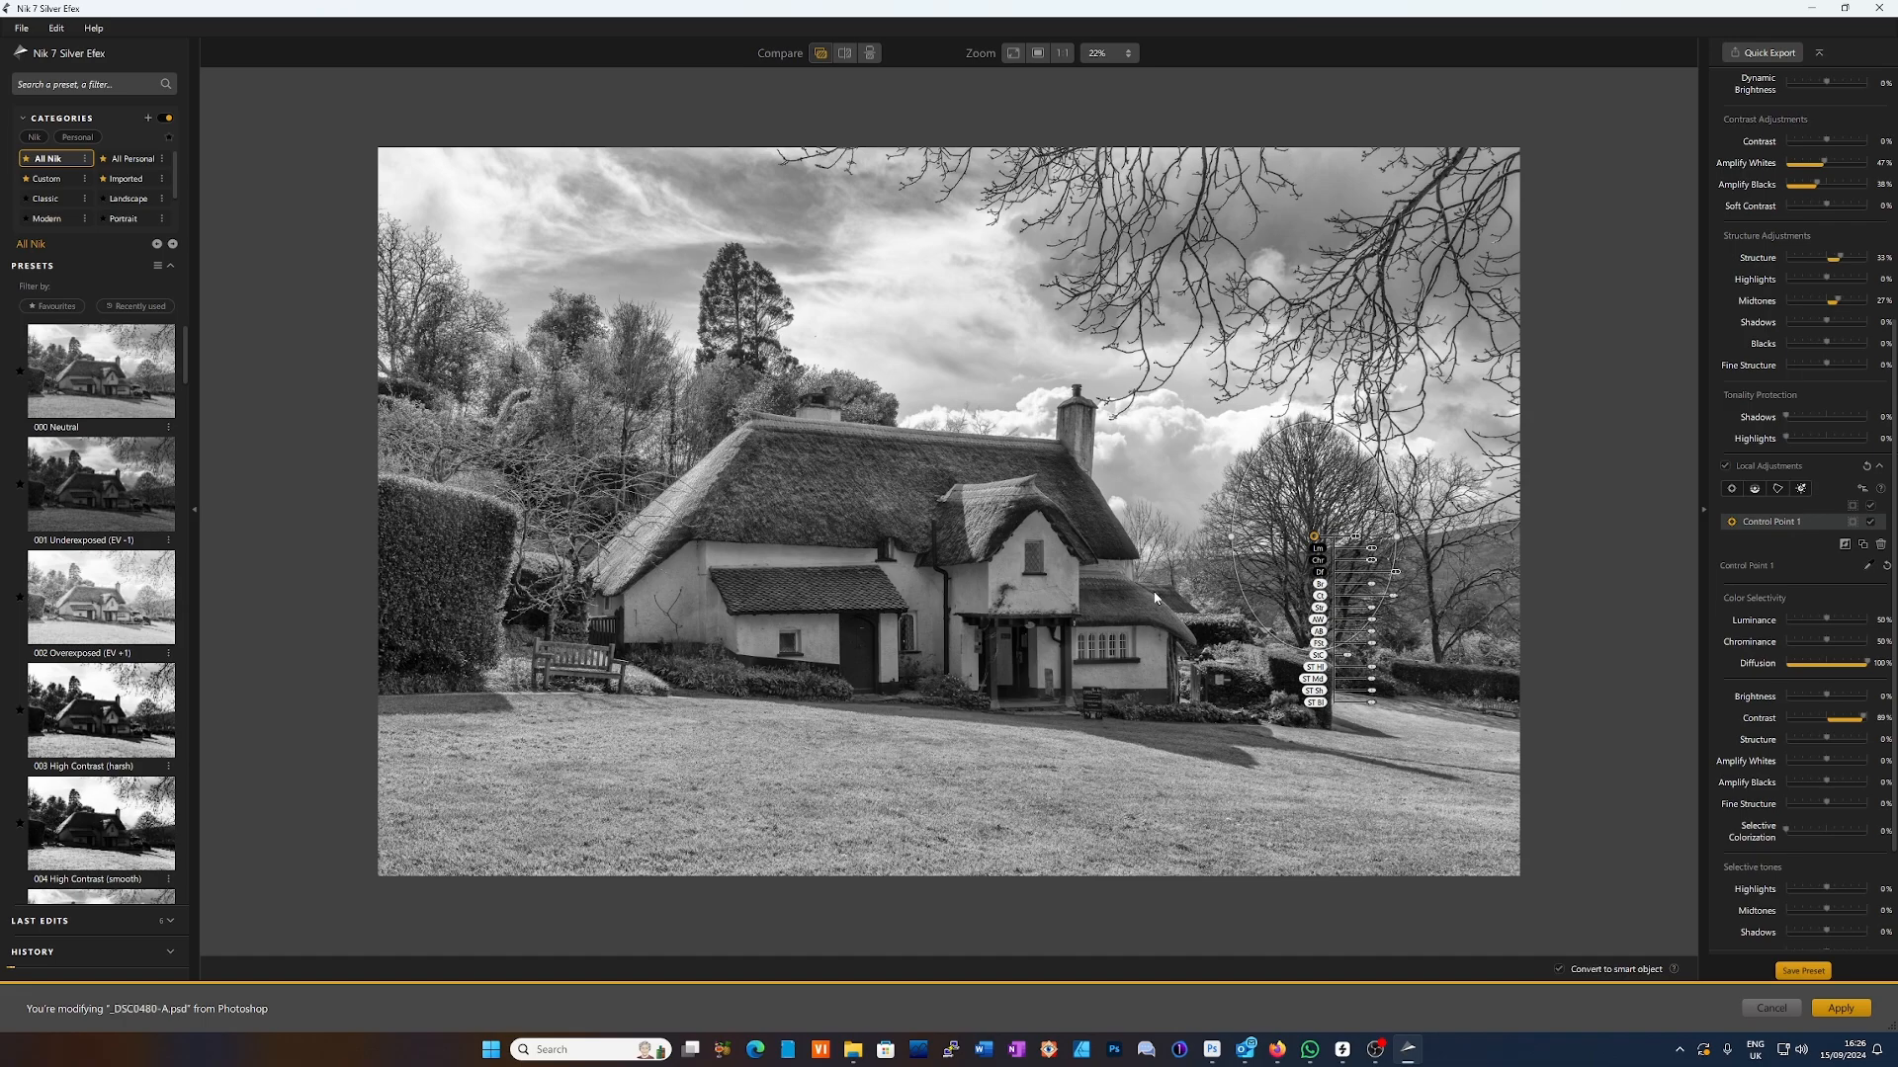
pyautogui.click(1560, 970)
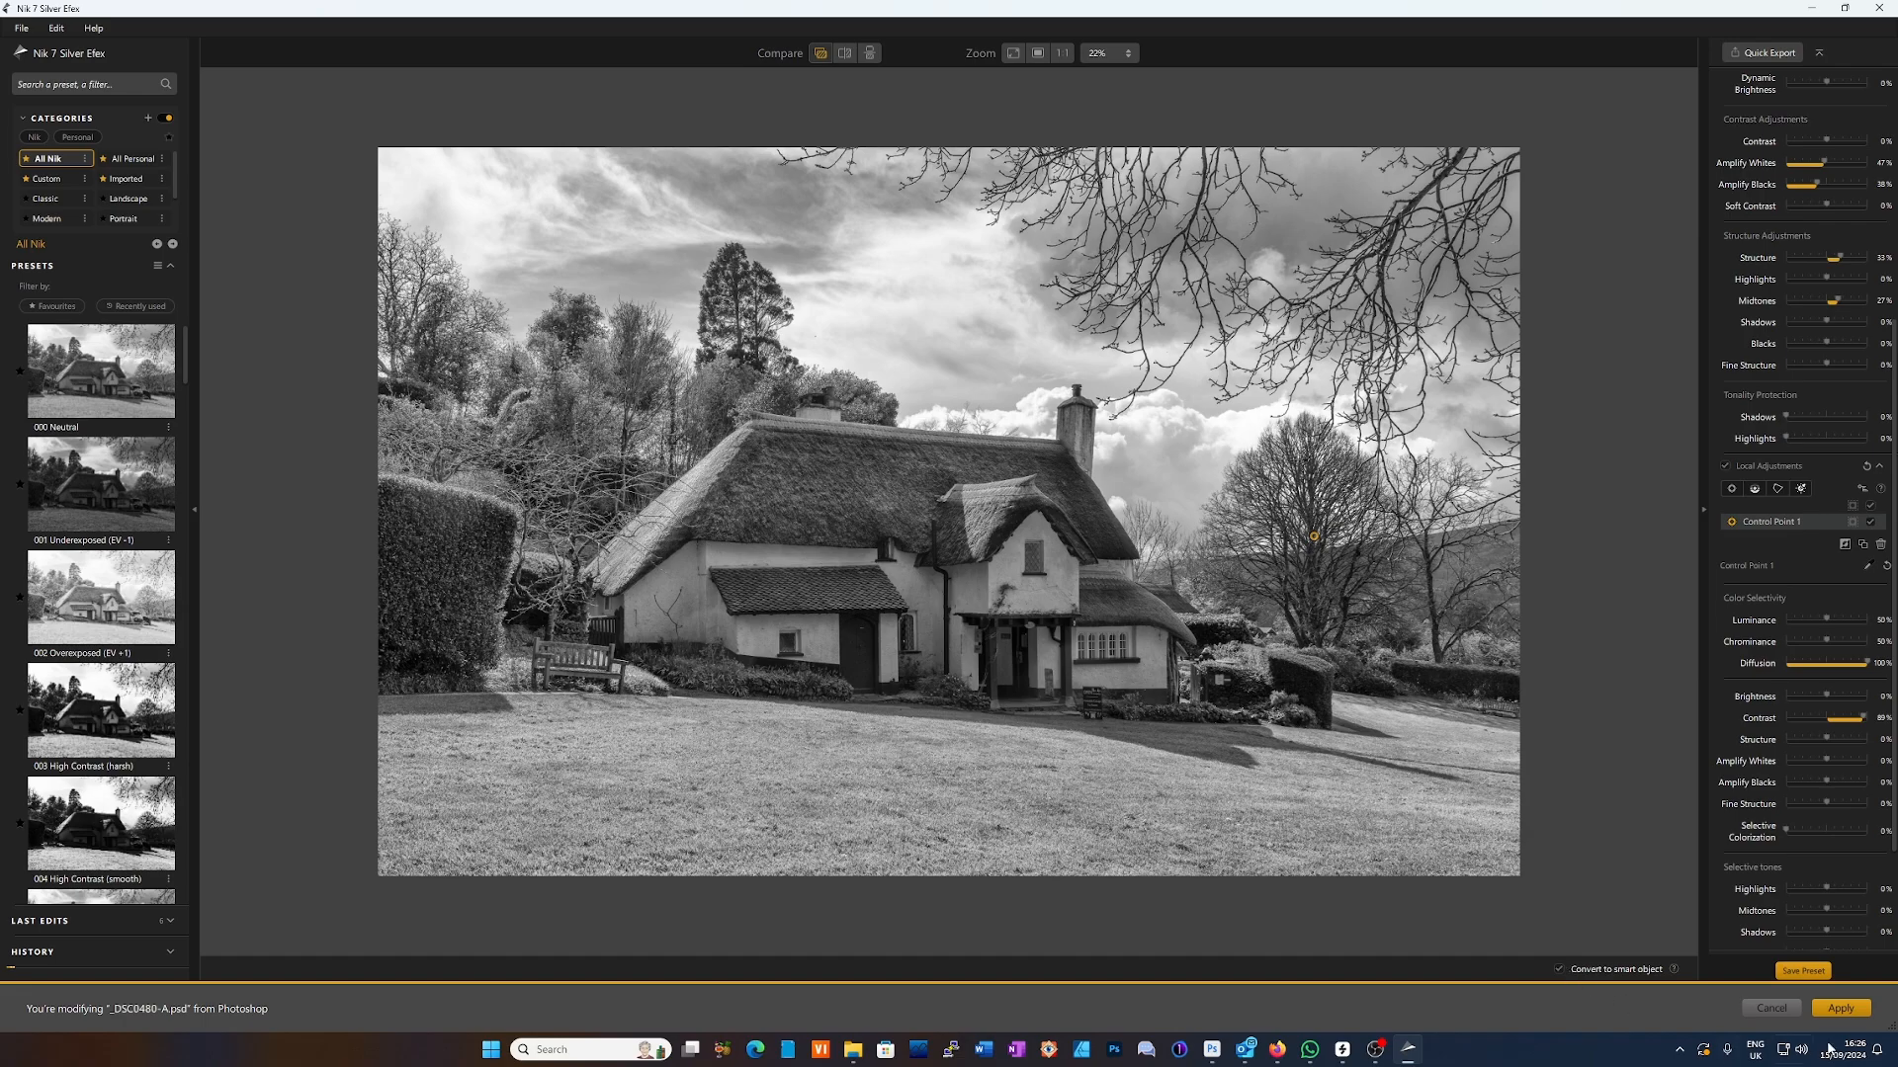
pyautogui.click(1840, 1012)
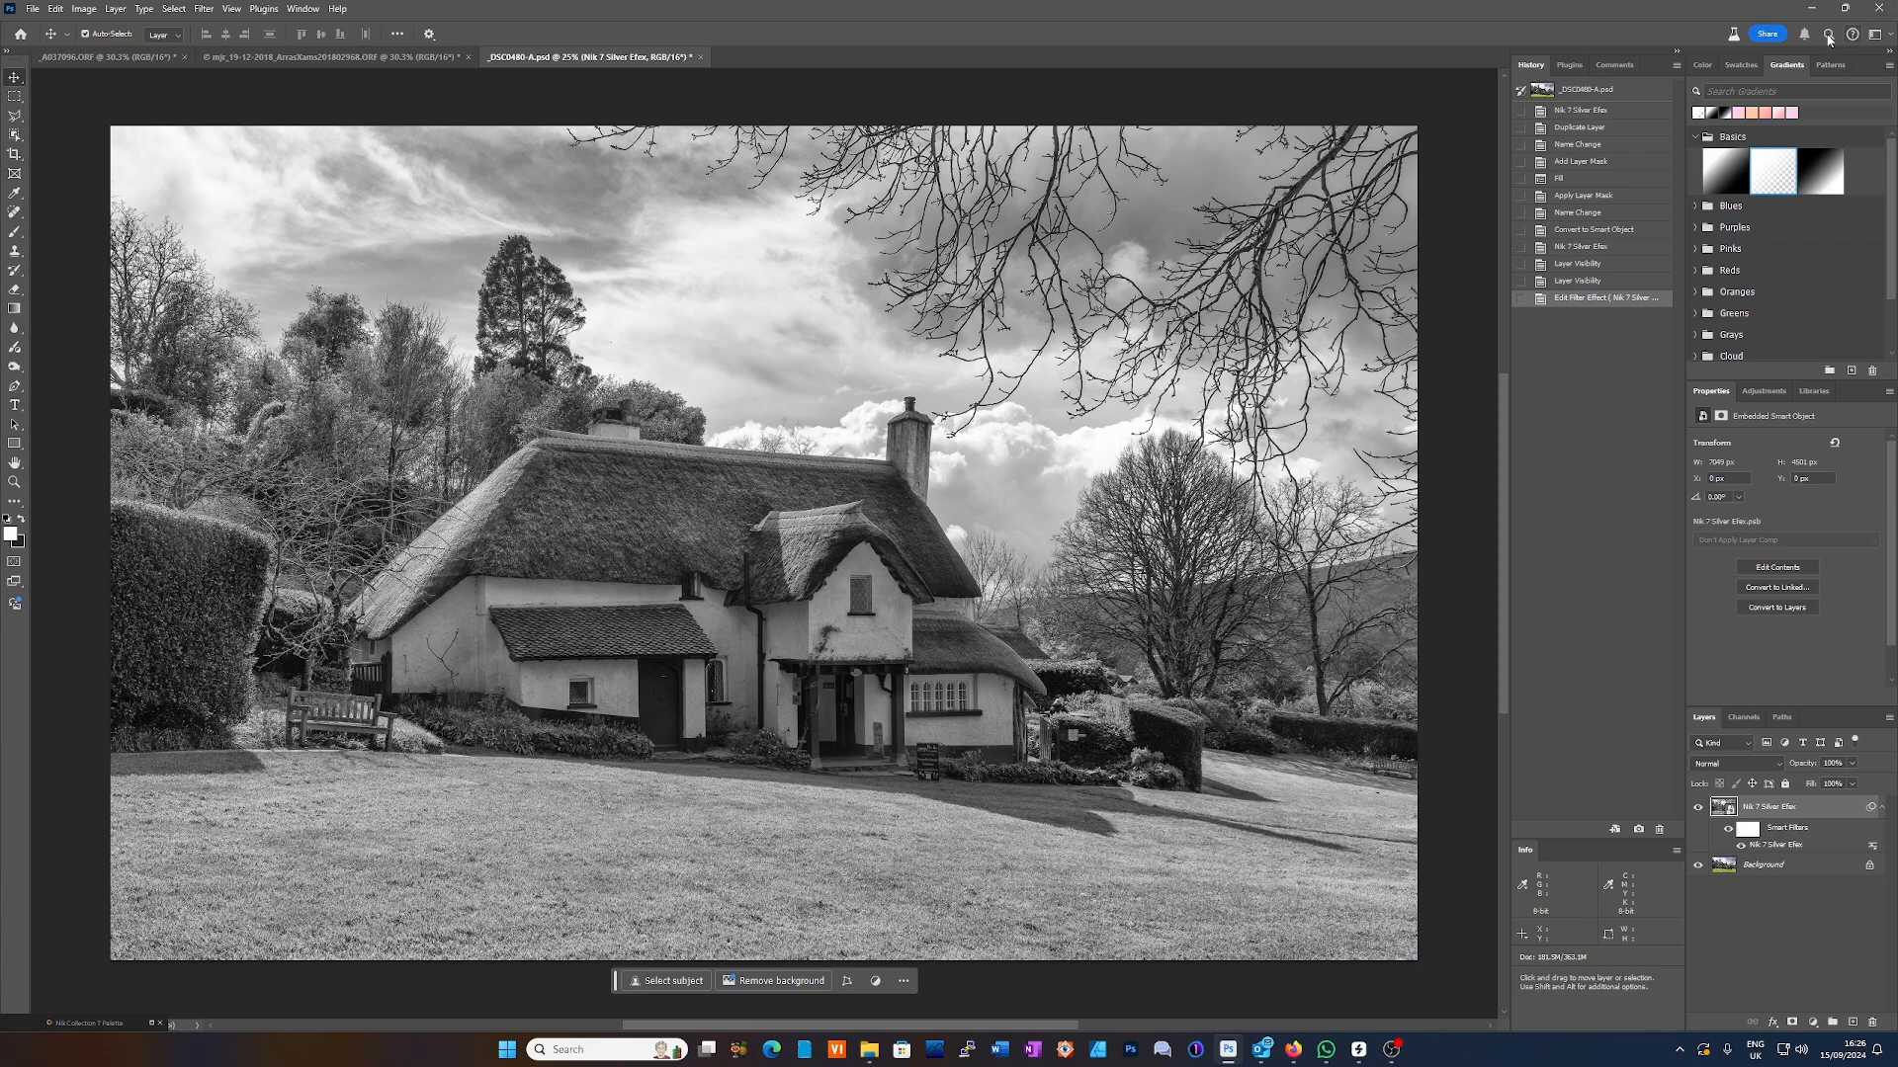
# - Quit Photoshop from the open _DSC0480-A.psd document
pyautogui.click(1884, 8)
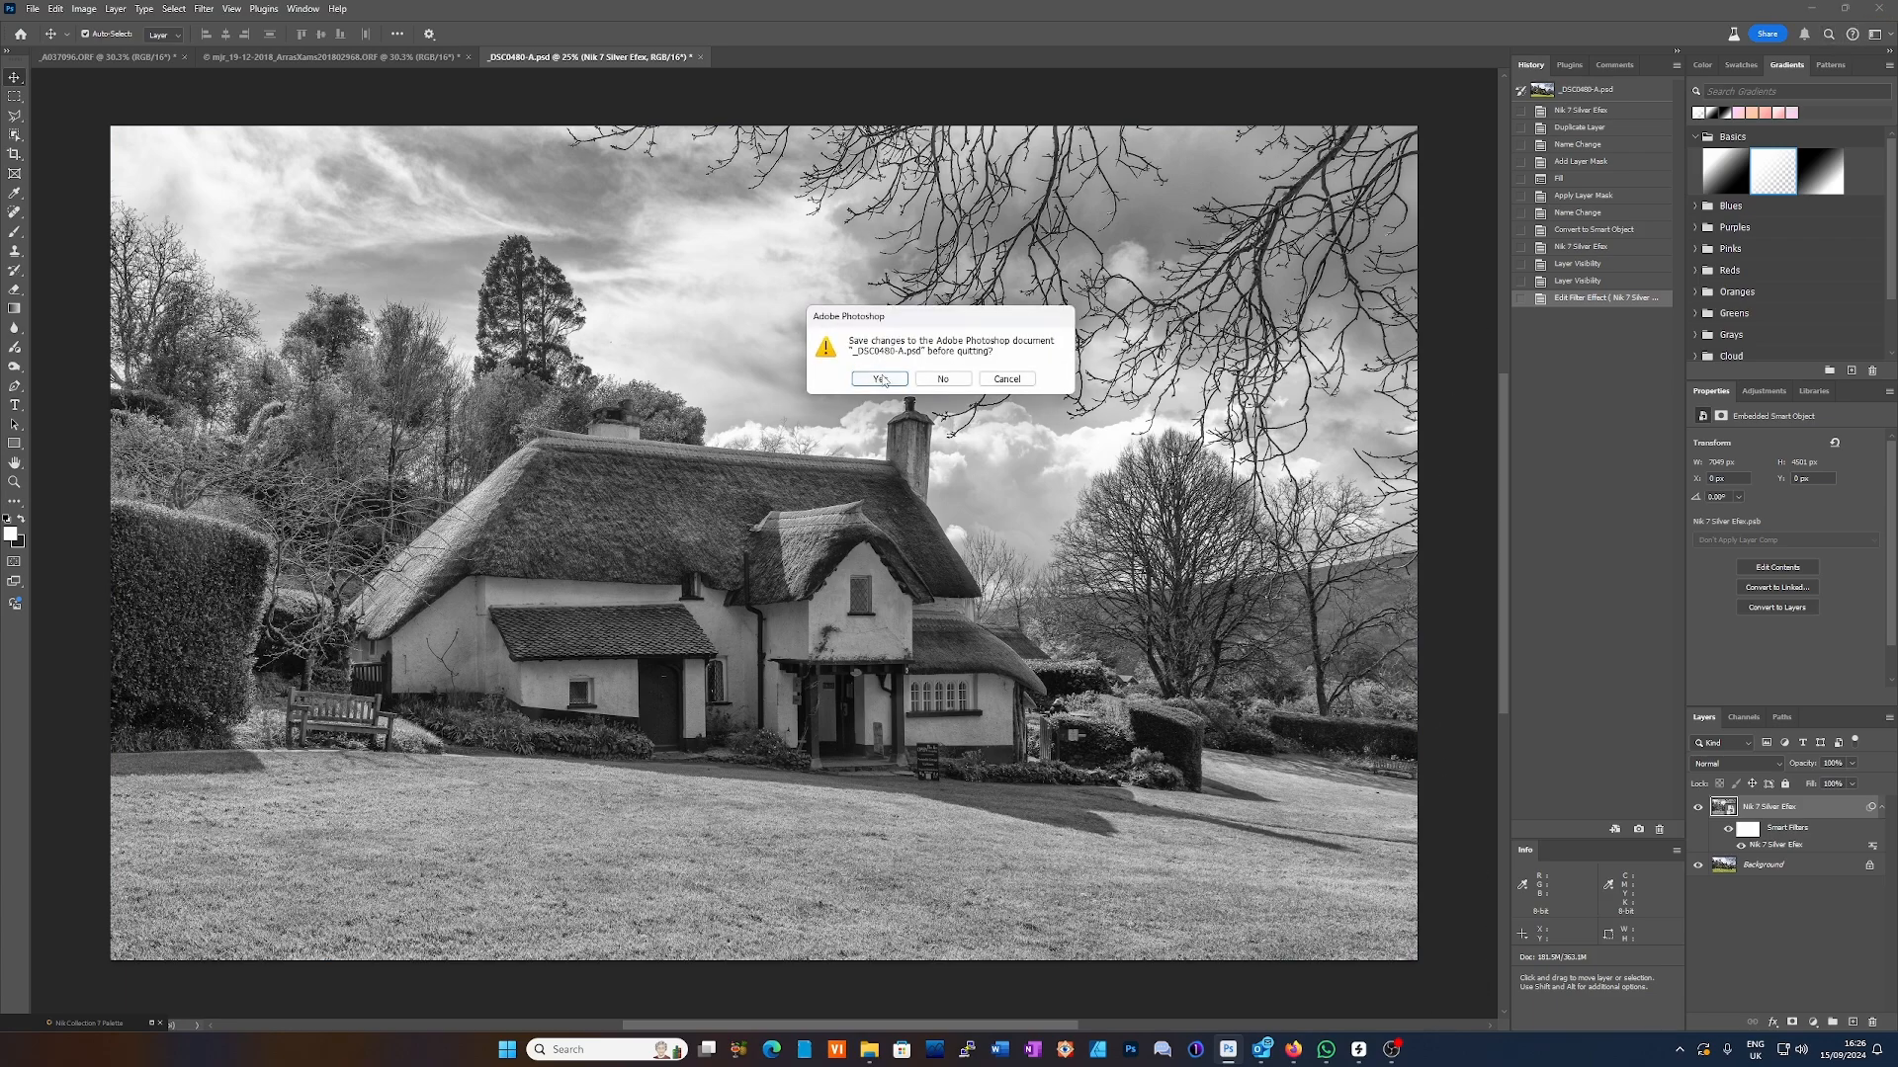